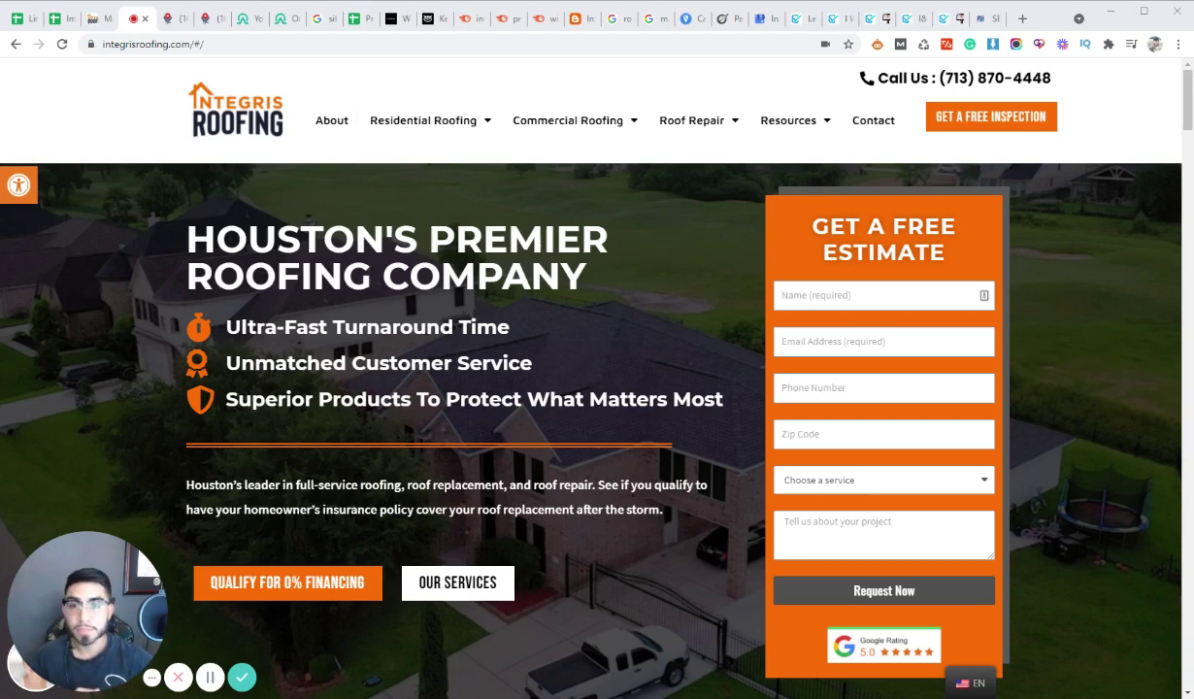
Step: Open the Integris Roofing Blog from the Resources menu and scroll through its roofing post cards
mouse_move(797, 133)
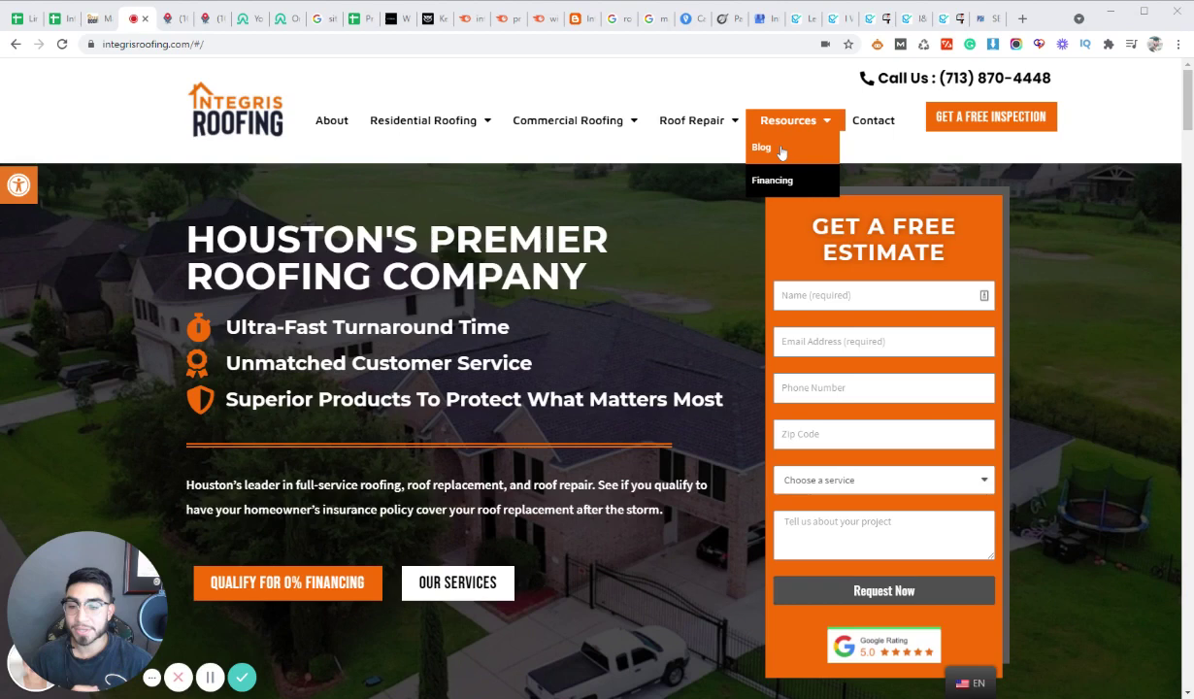
left_click(781, 151)
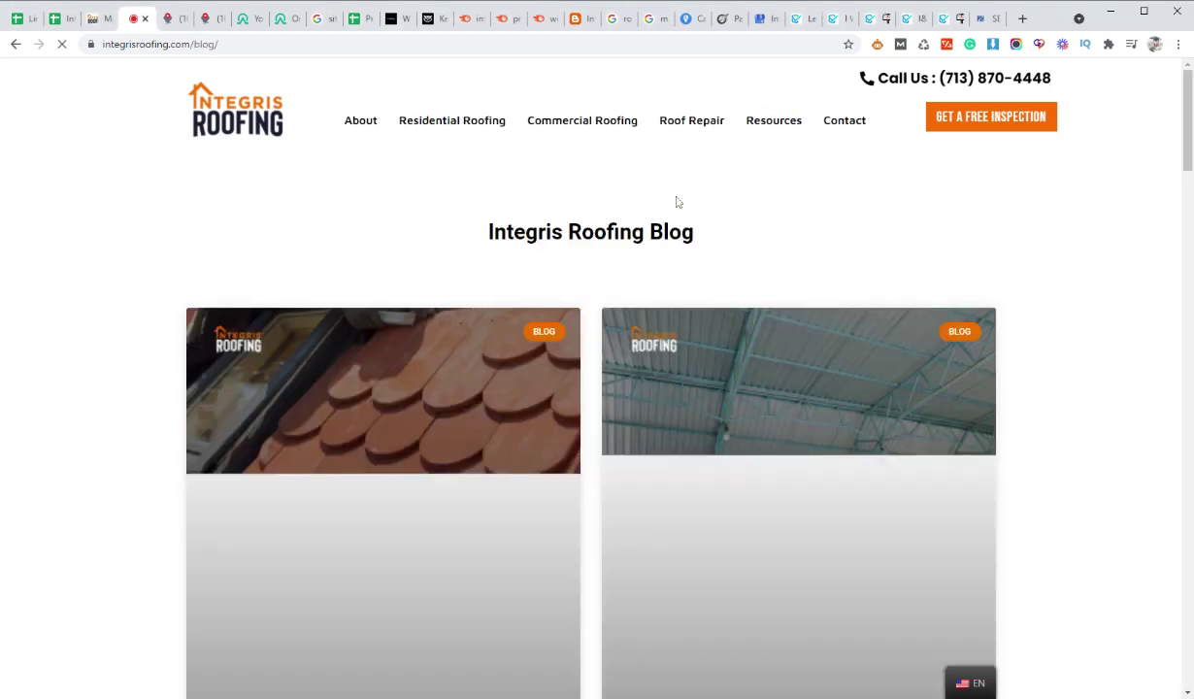
scroll(163, 353, "down", 2)
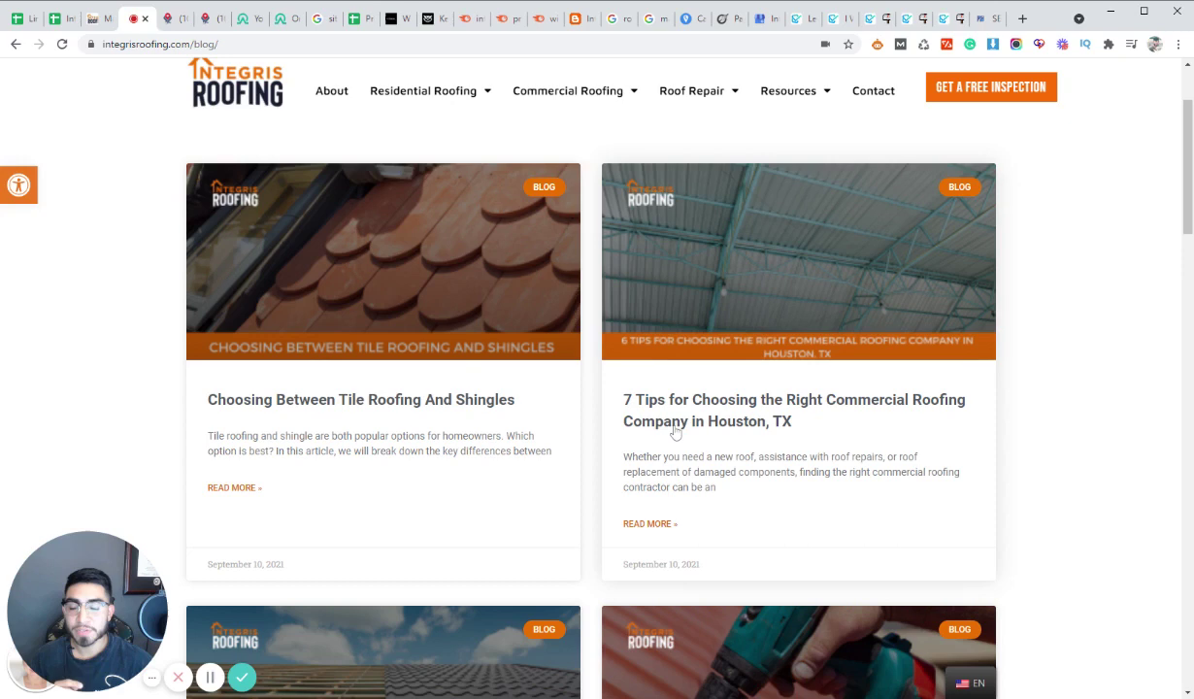
scroll(675, 431, "down", 5)
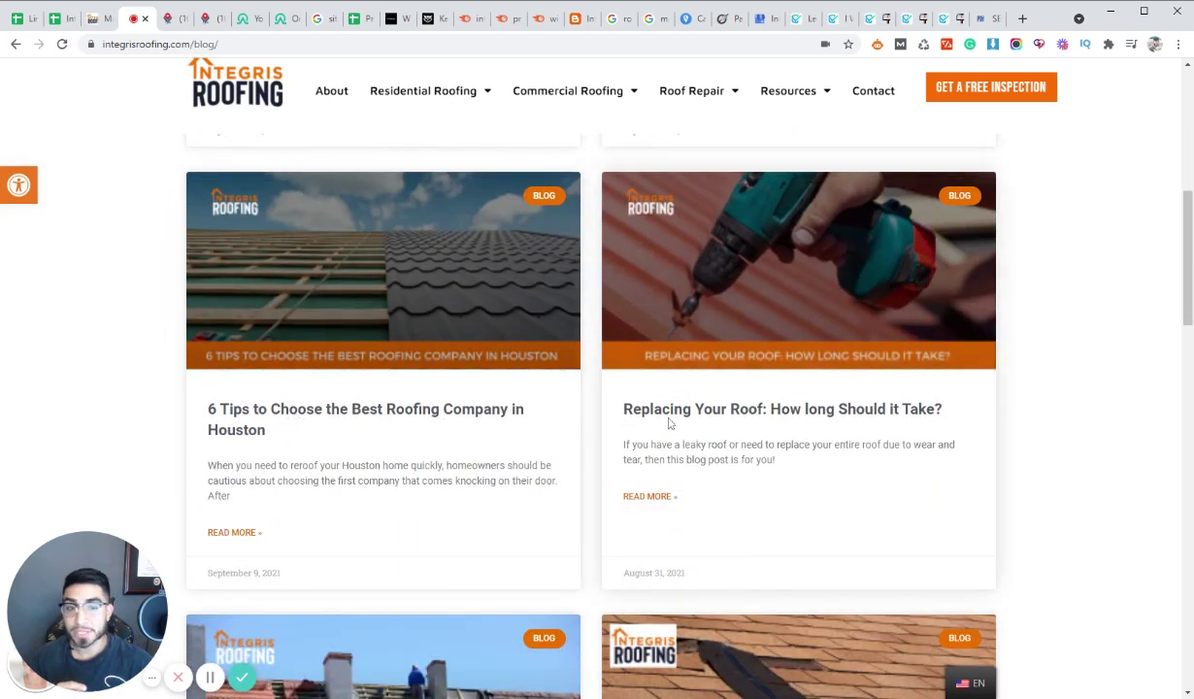
scroll(662, 422, "down", 5)
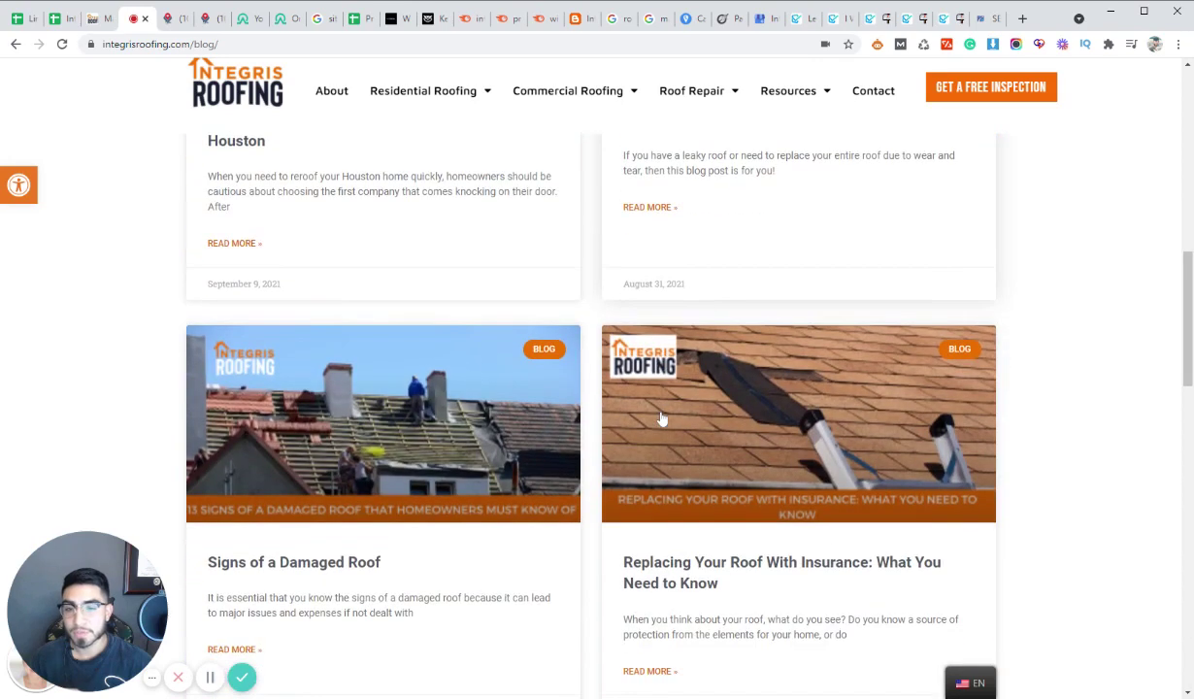
scroll(672, 453, "up", 4)
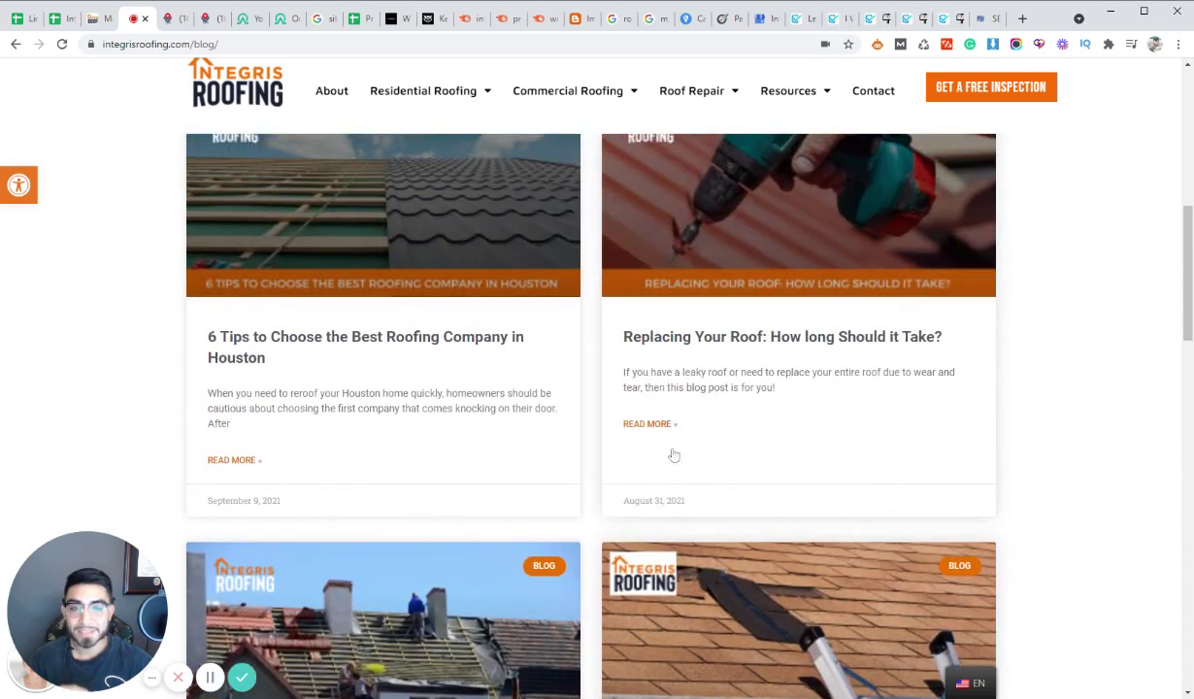
scroll(672, 454, "up", 2)
scroll(671, 454, "up", 4)
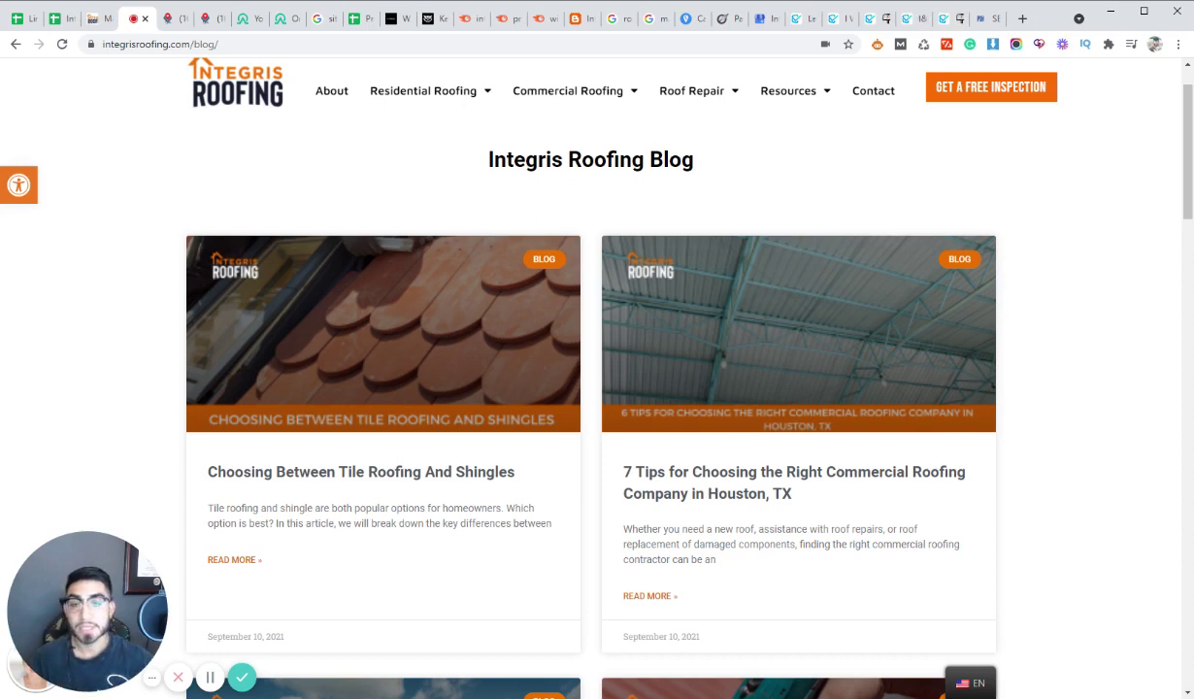
Step: Open the 'Choosing Between Tile Roofing And Shingles' post and scroll down to its pricing section
scroll(116, 363, "down", 1)
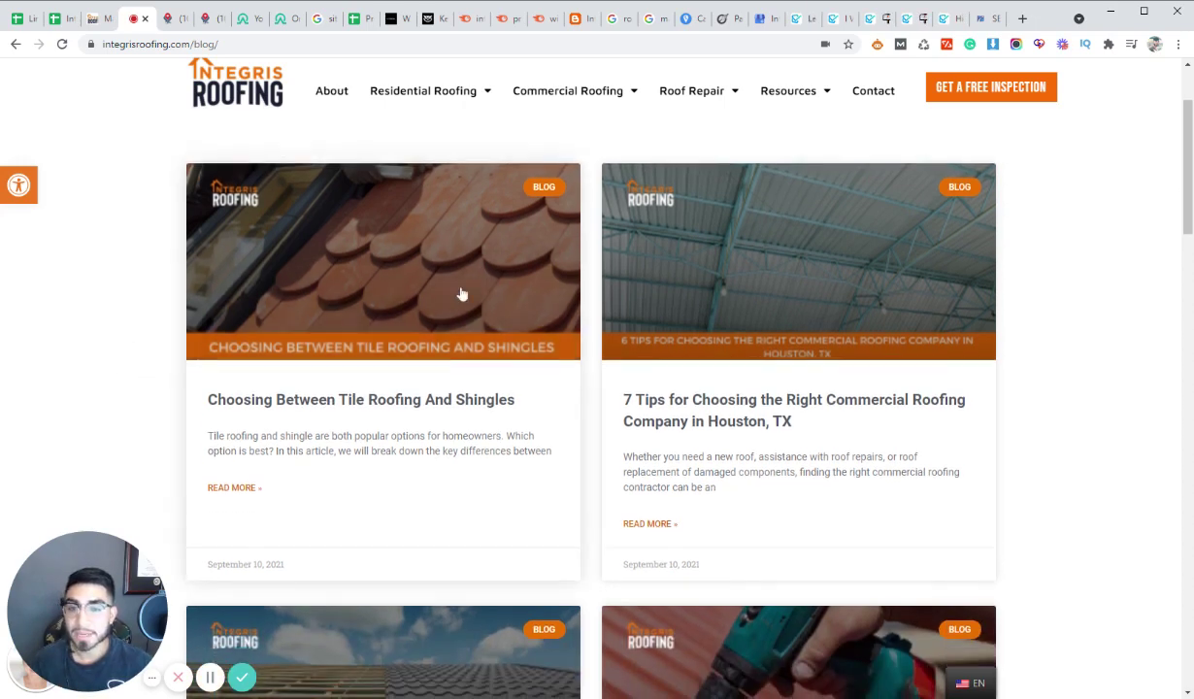
left_click(320, 303)
scroll(320, 303, "down", 4)
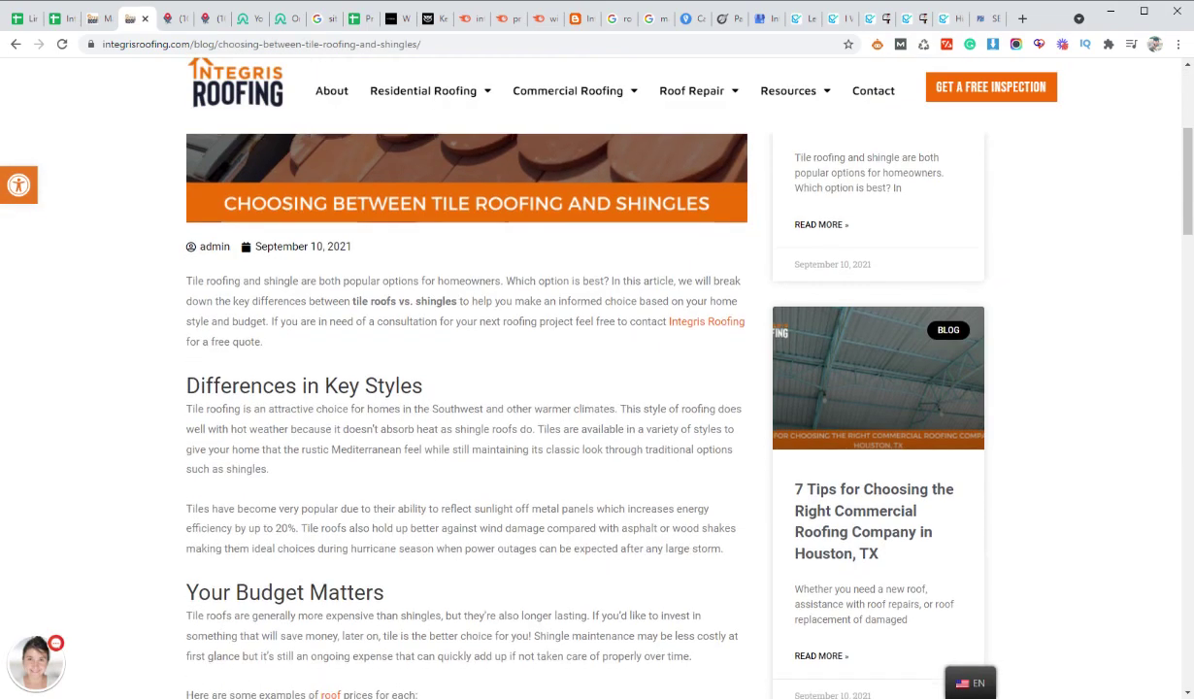
scroll(466, 388, "down", 4)
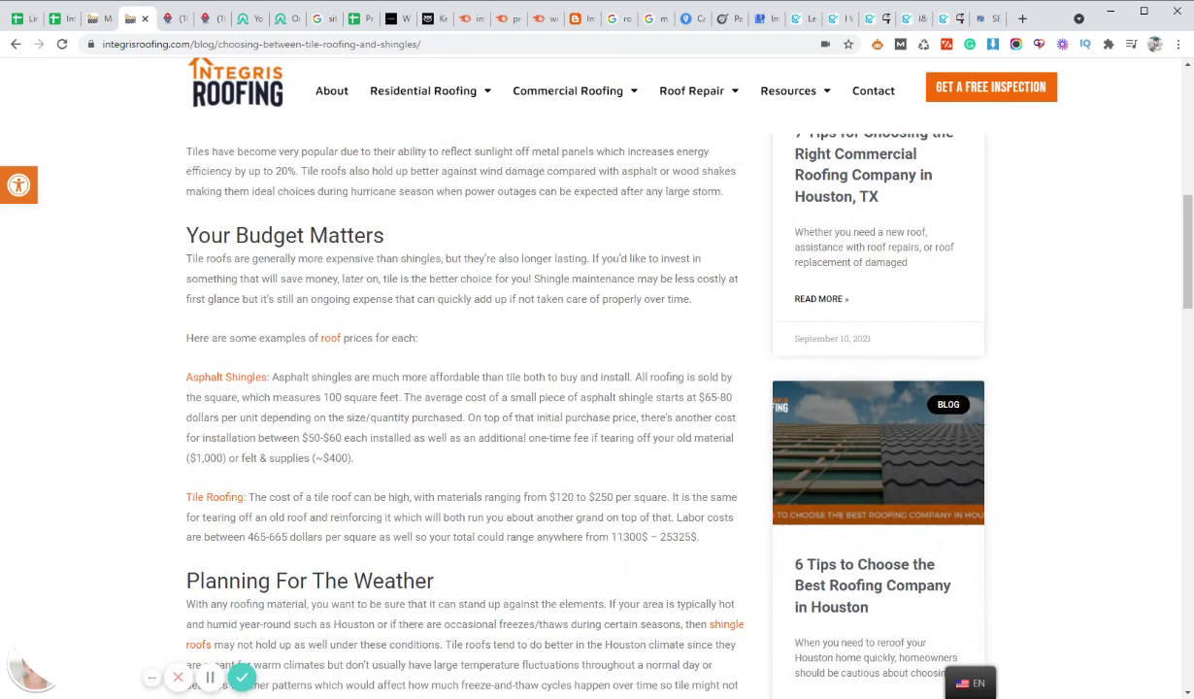
scroll(226, 237, "down", 2)
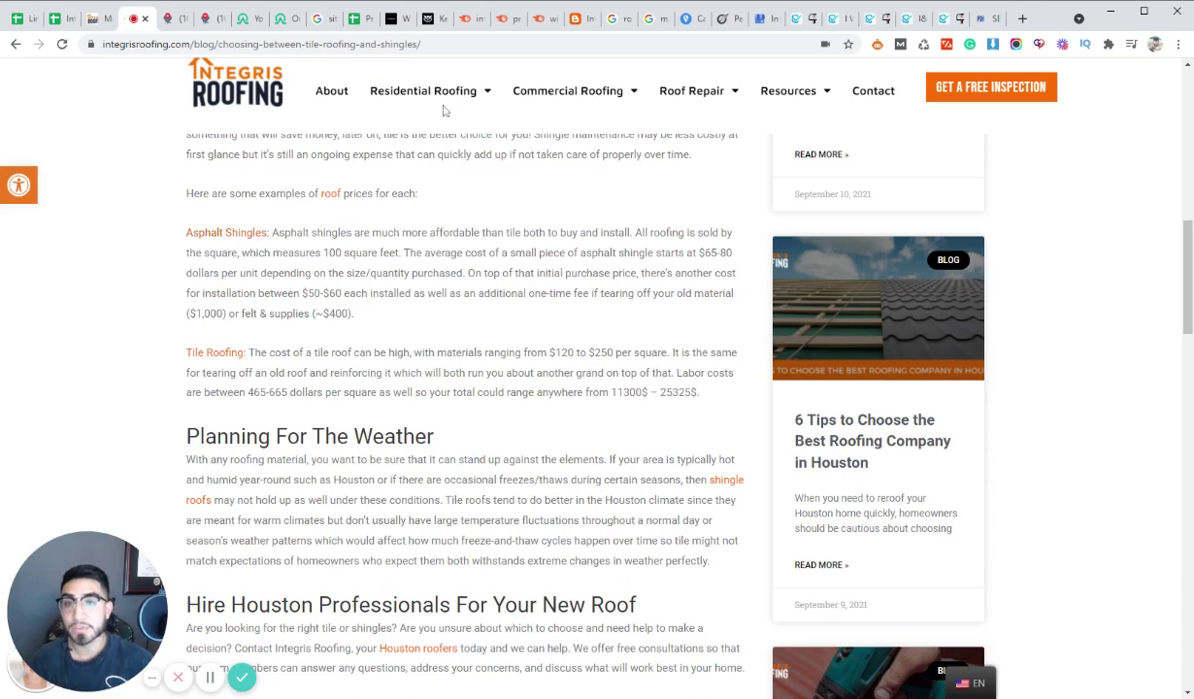
Step: Look over the Residential, Commercial and Roof Repair navigation menus from the post
mouse_move(428, 103)
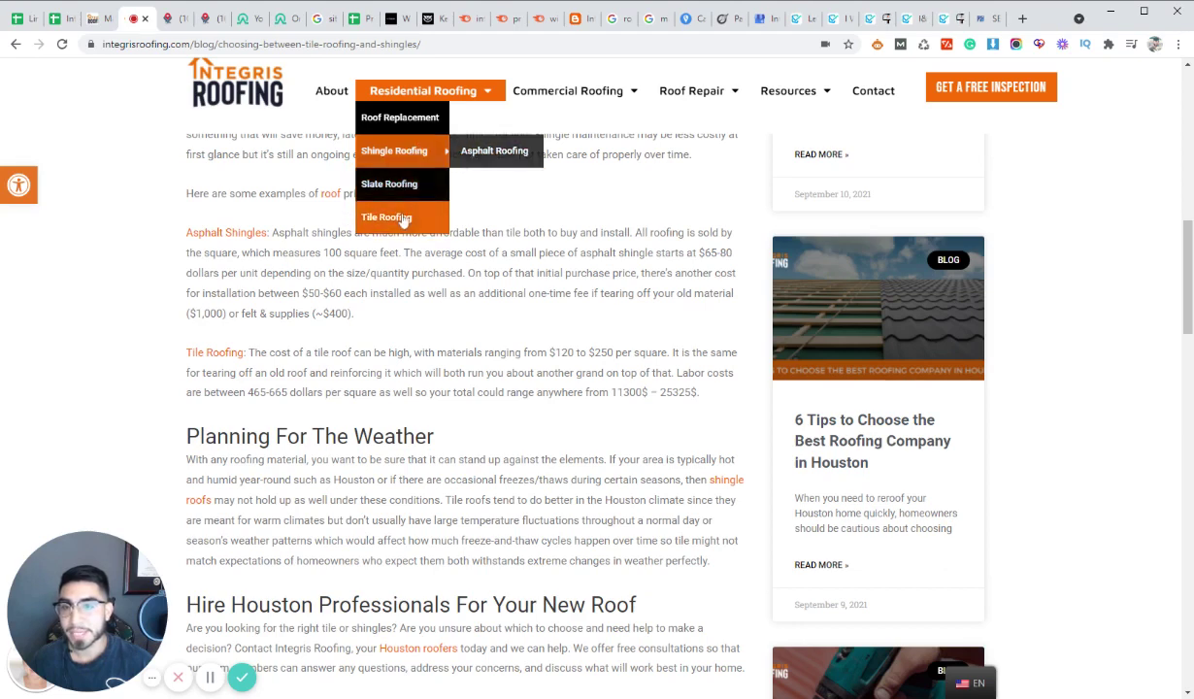
mouse_move(568, 90)
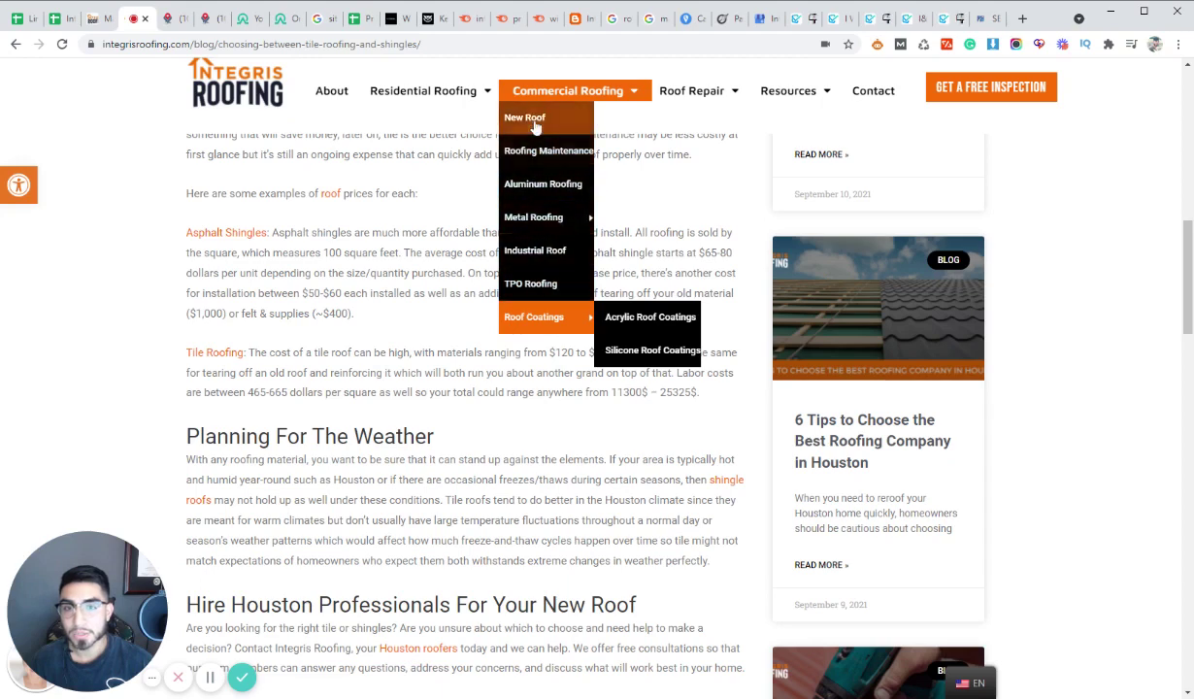
mouse_move(545, 229)
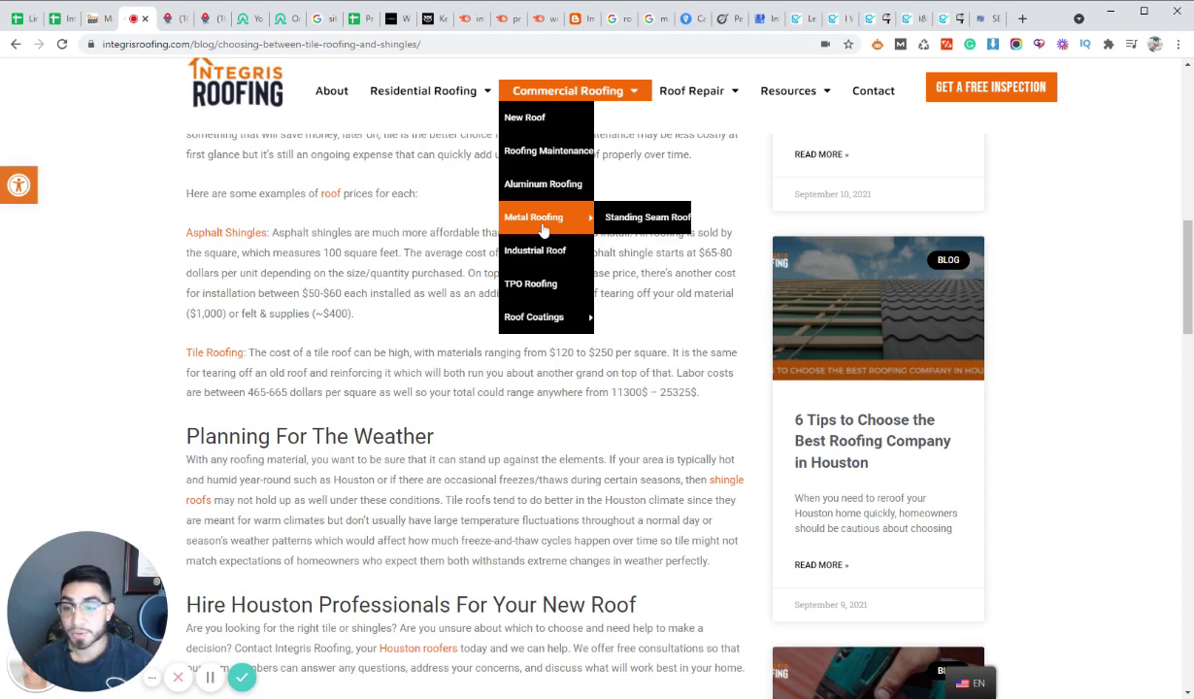
mouse_move(679, 90)
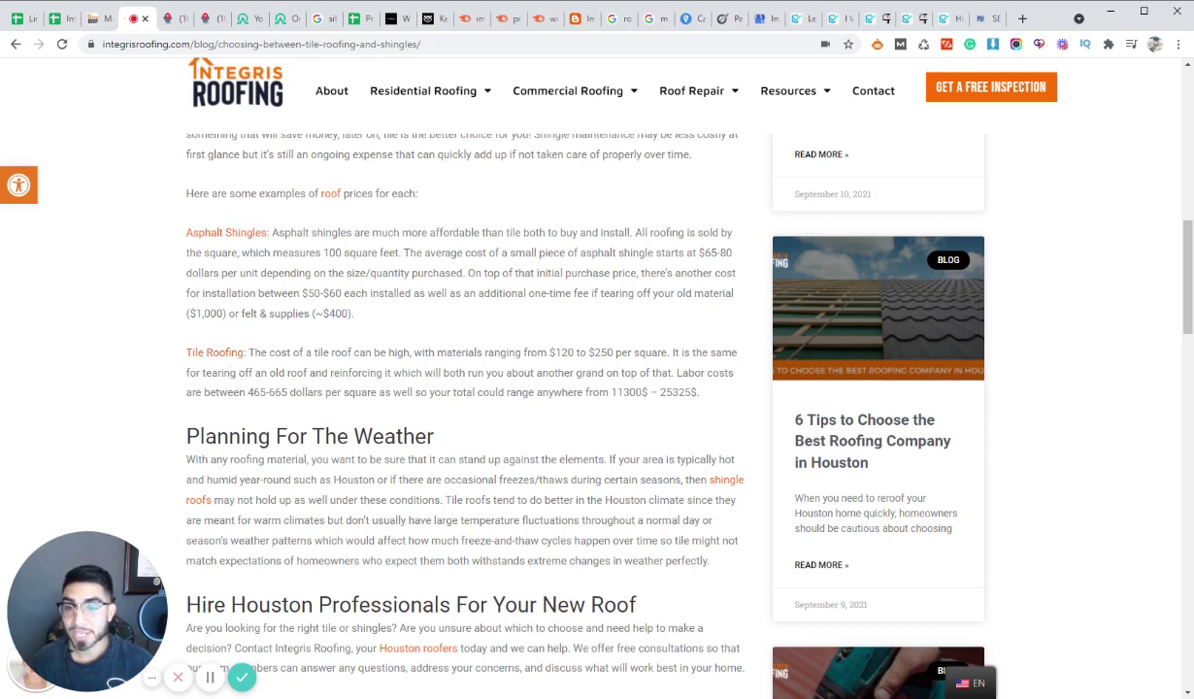
scroll(230, 359, "up", 2)
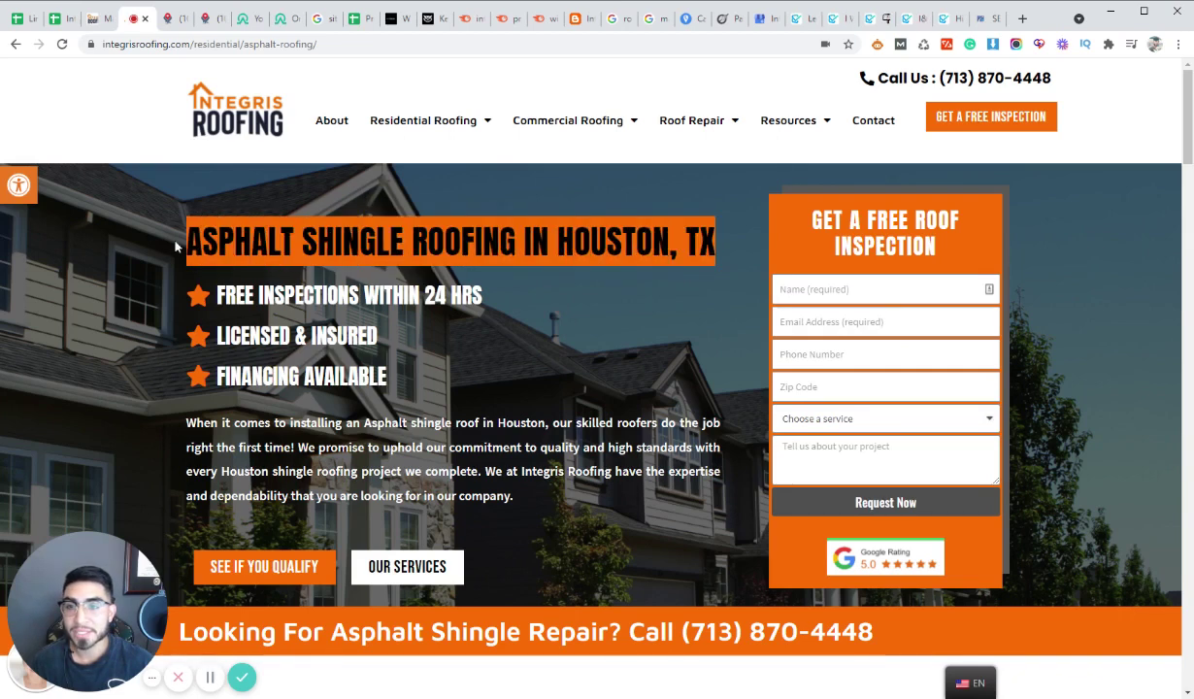
Step: Scroll through the Asphalt Shingle Roofing in Houston, TX page and back to the top
scroll(249, 270, "down", 10)
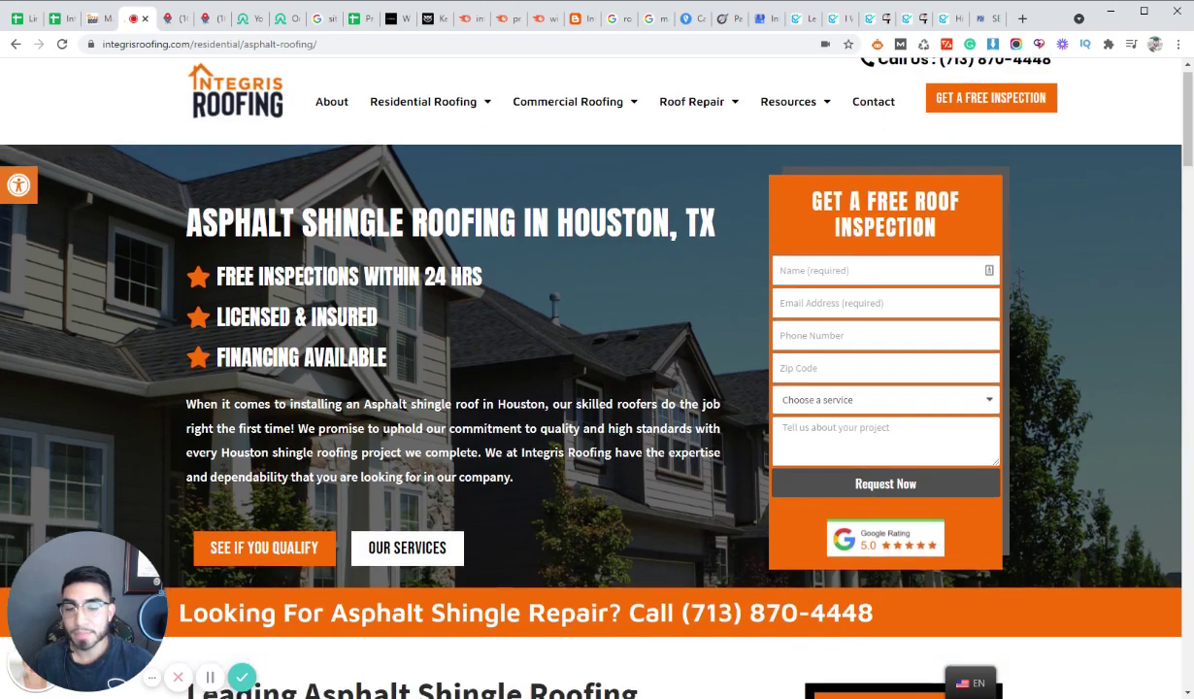
scroll(249, 270, "down", 3)
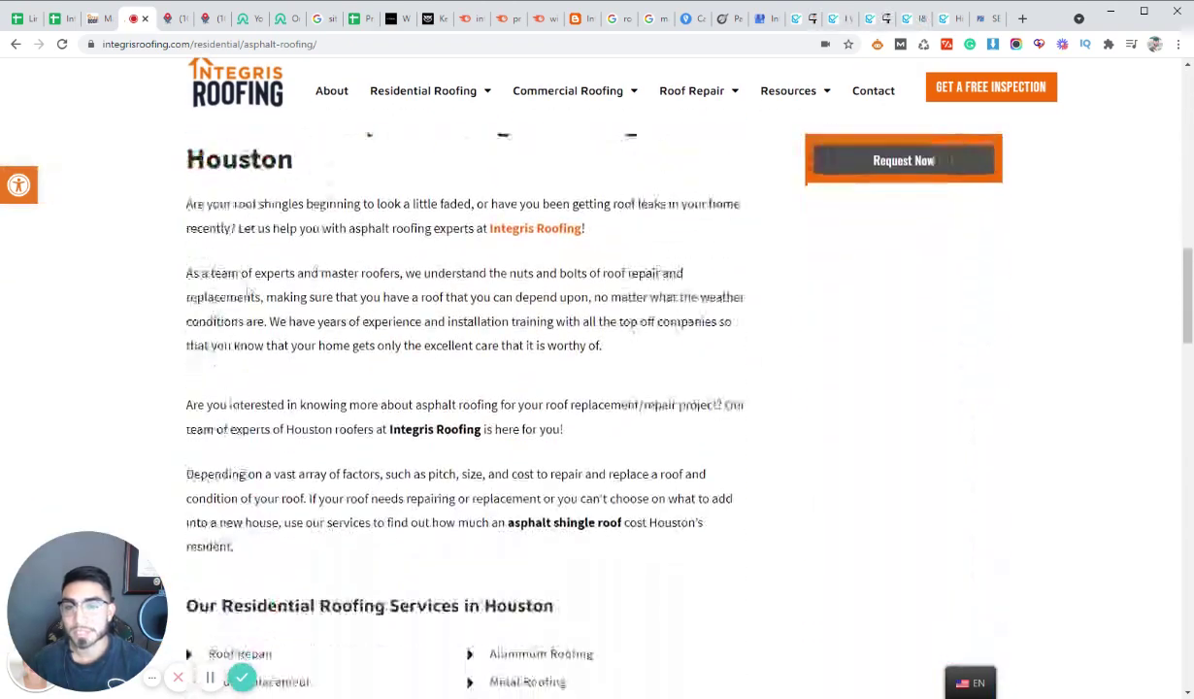
scroll(249, 270, "up", 7)
scroll(582, 389, "up", 5)
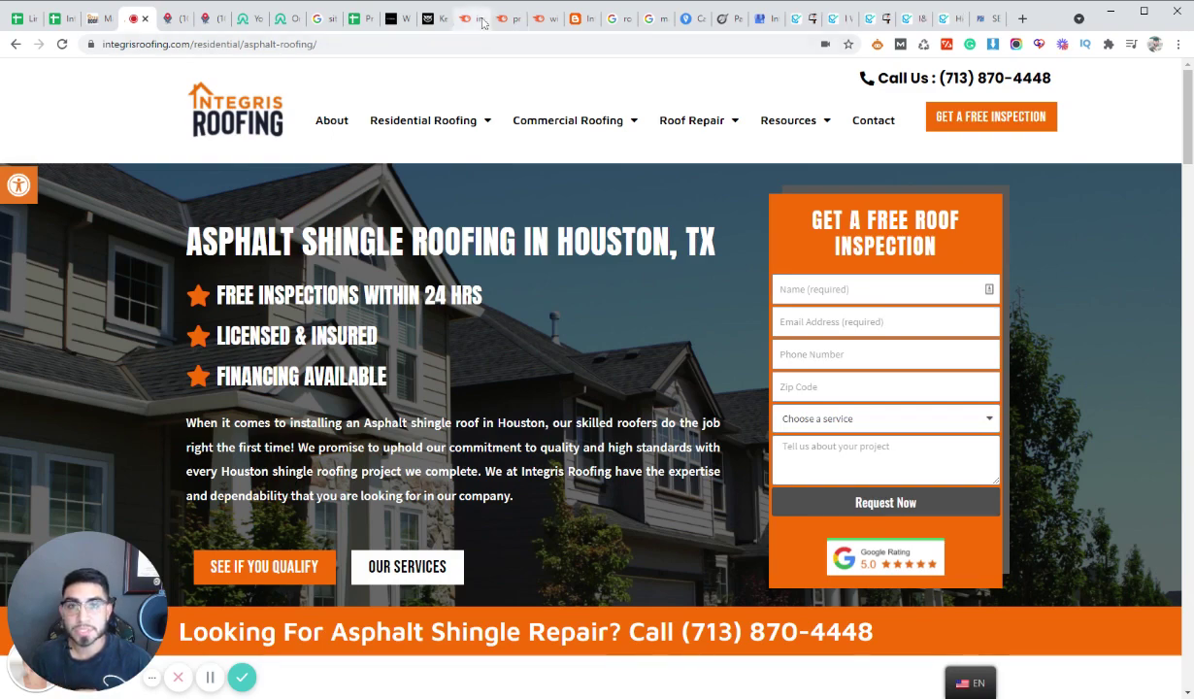
Step: Bring up the 'window tinting' Keyword Overview and review its 368.0K volume, 63% KD, $1.68 CPC
left_click(496, 21)
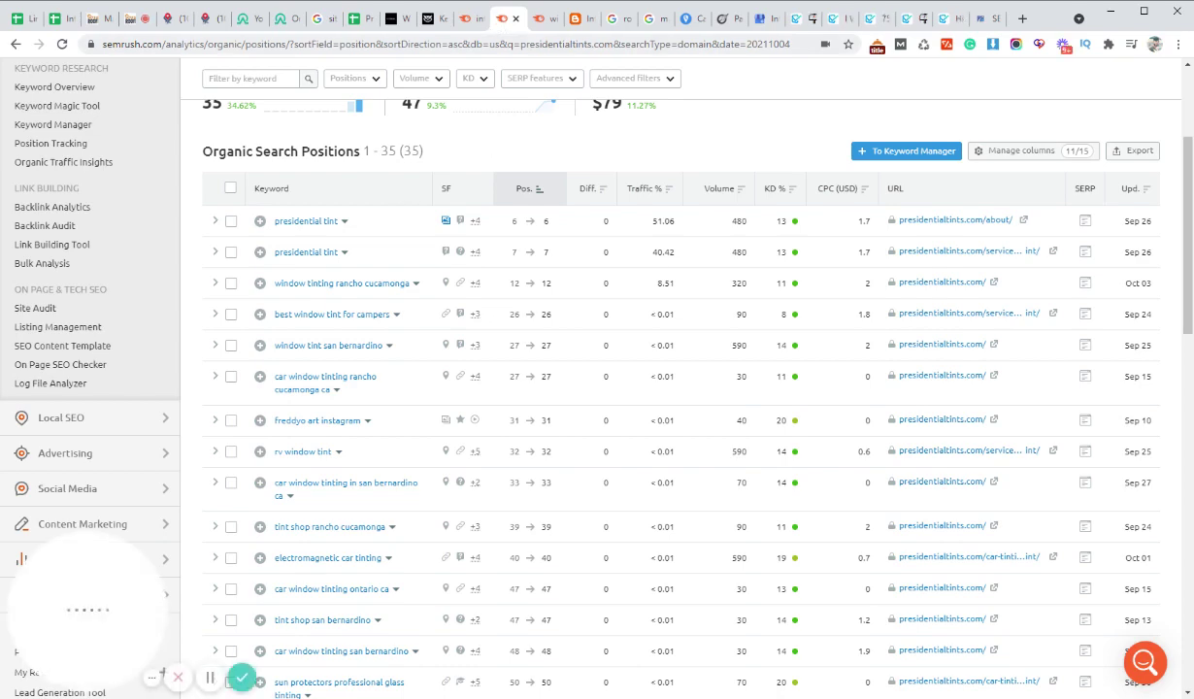
key("ctrl+Tab")
scroll(400, 352, "up", 3)
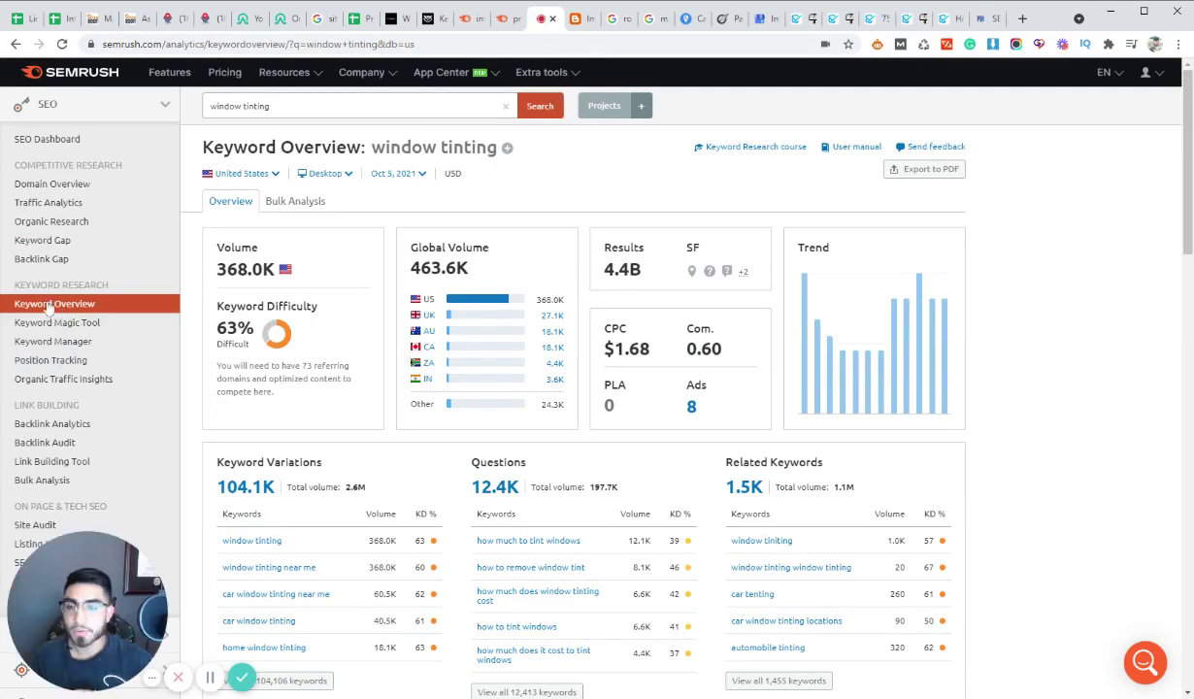
left_click(239, 105)
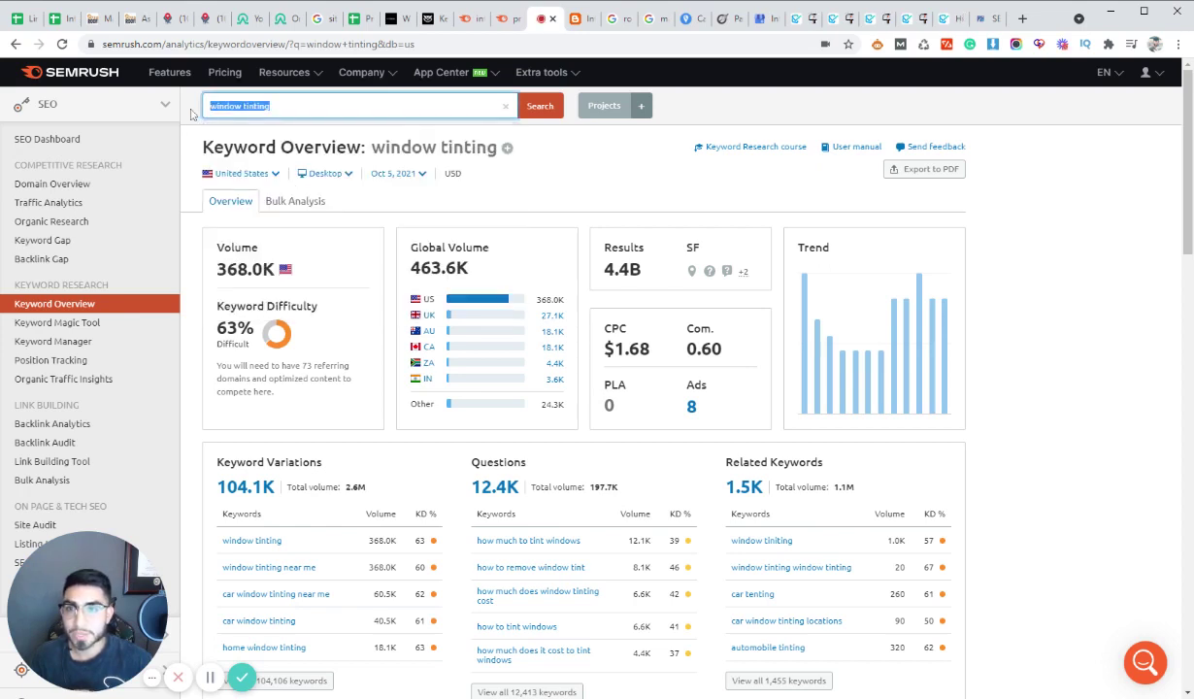
left_click(186, 141)
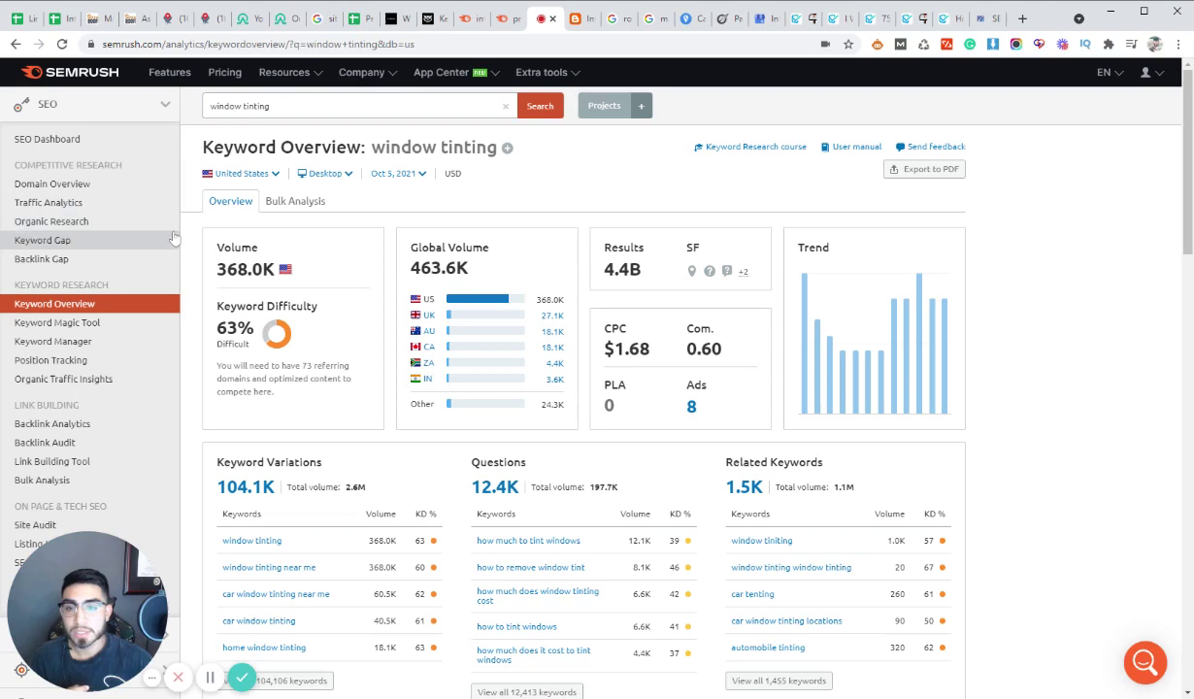
scroll(398, 226, "down", 1)
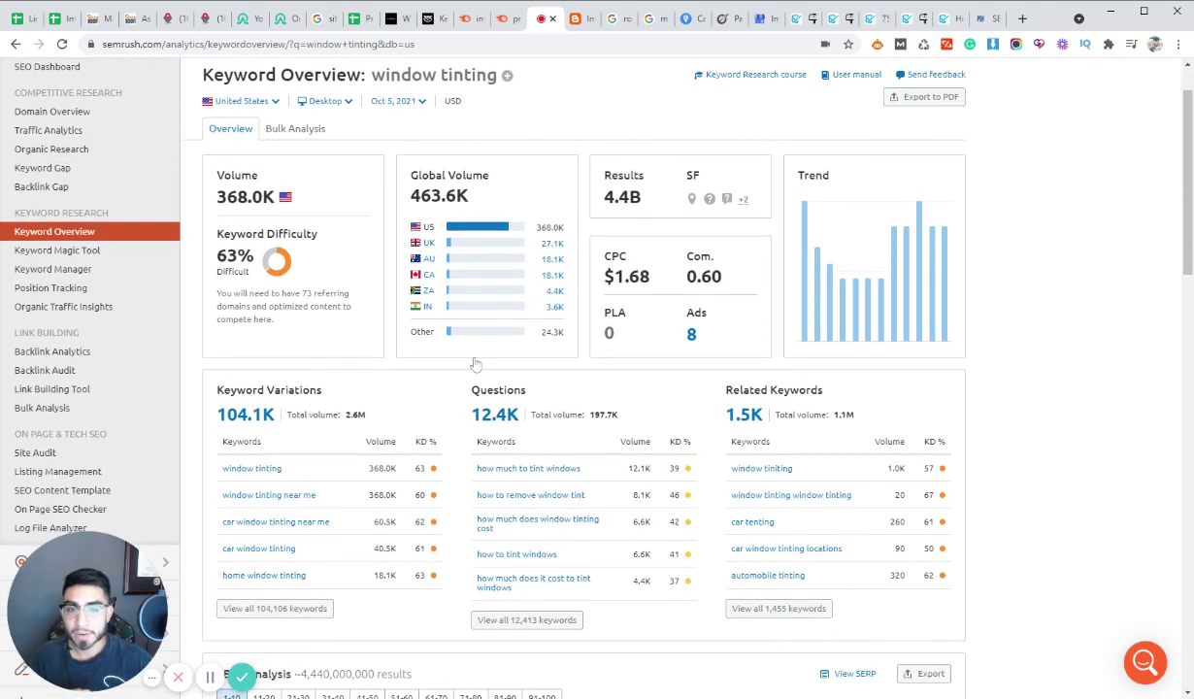
scroll(333, 241, "down", 1)
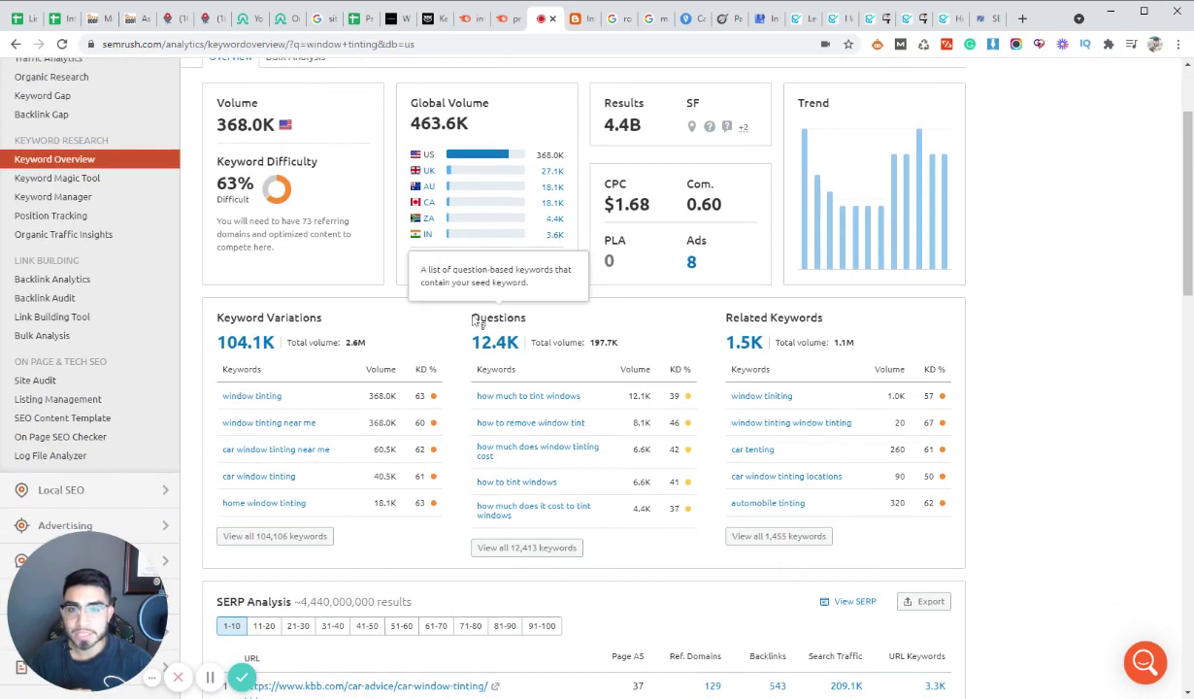
scroll(497, 328, "down", 1)
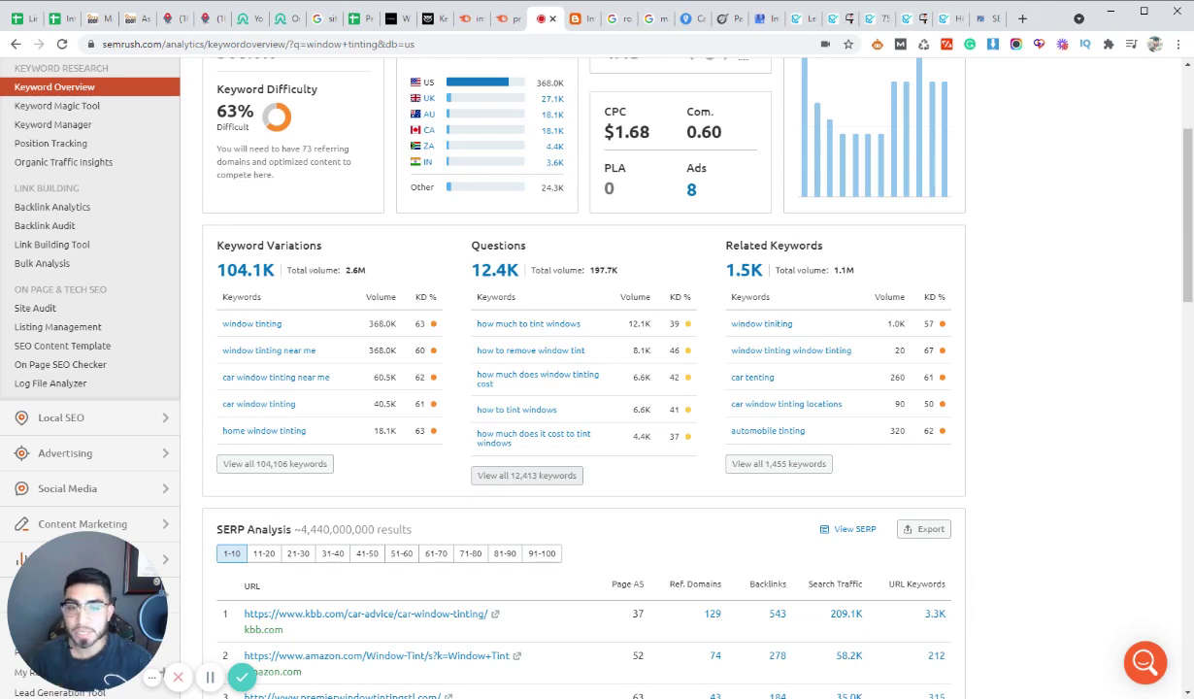
scroll(528, 475, "up", 3)
Step: Select and then deselect the 'window tinting' query text in the search bar
left_click_drag(270, 106, 197, 115)
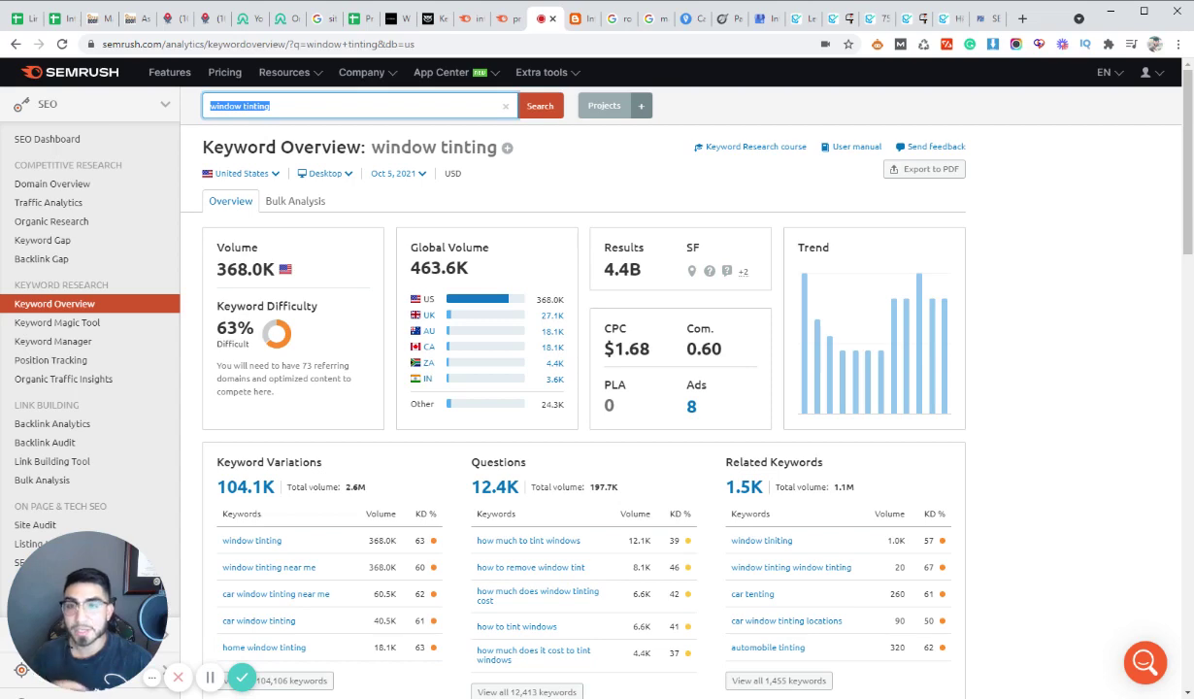
left_click_drag(270, 105, 206, 104)
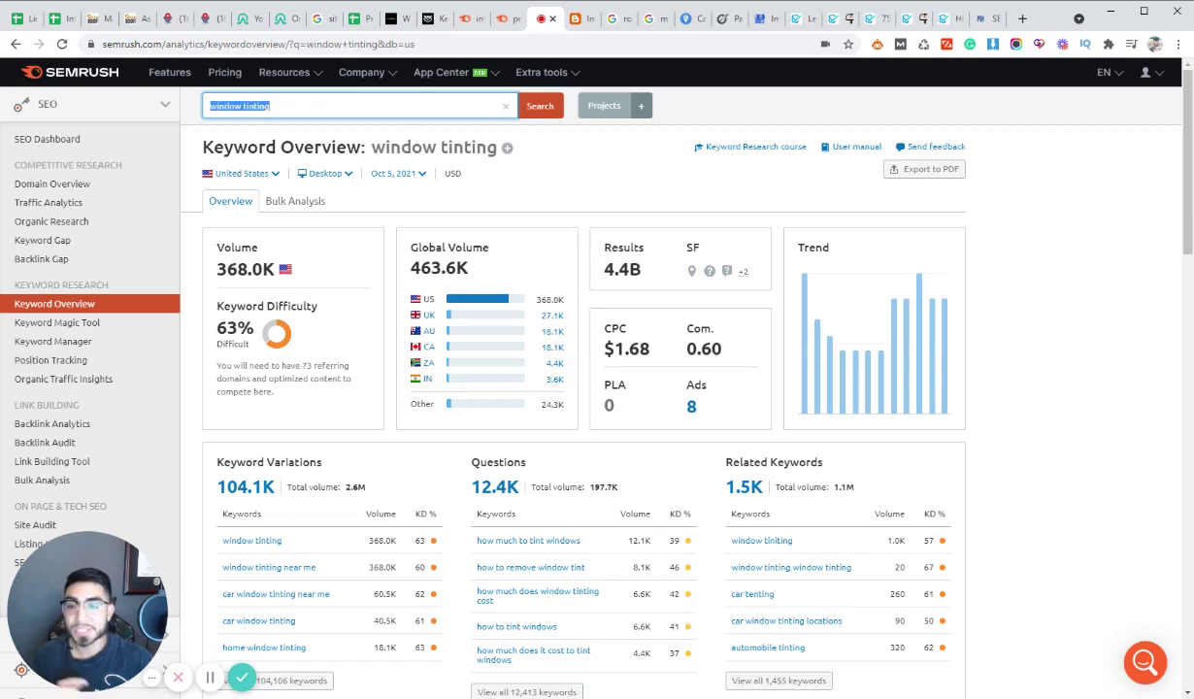
scroll(593, 471, "down", 1)
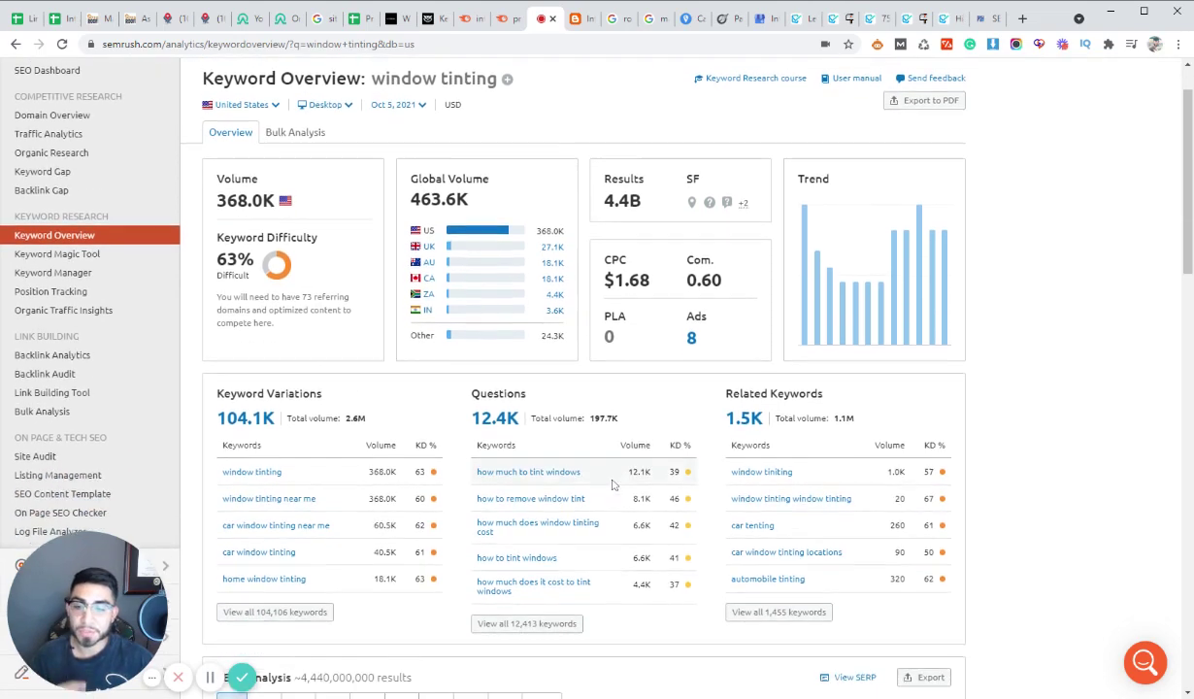
scroll(573, 471, "up", 1)
left_click_drag(281, 106, 191, 112)
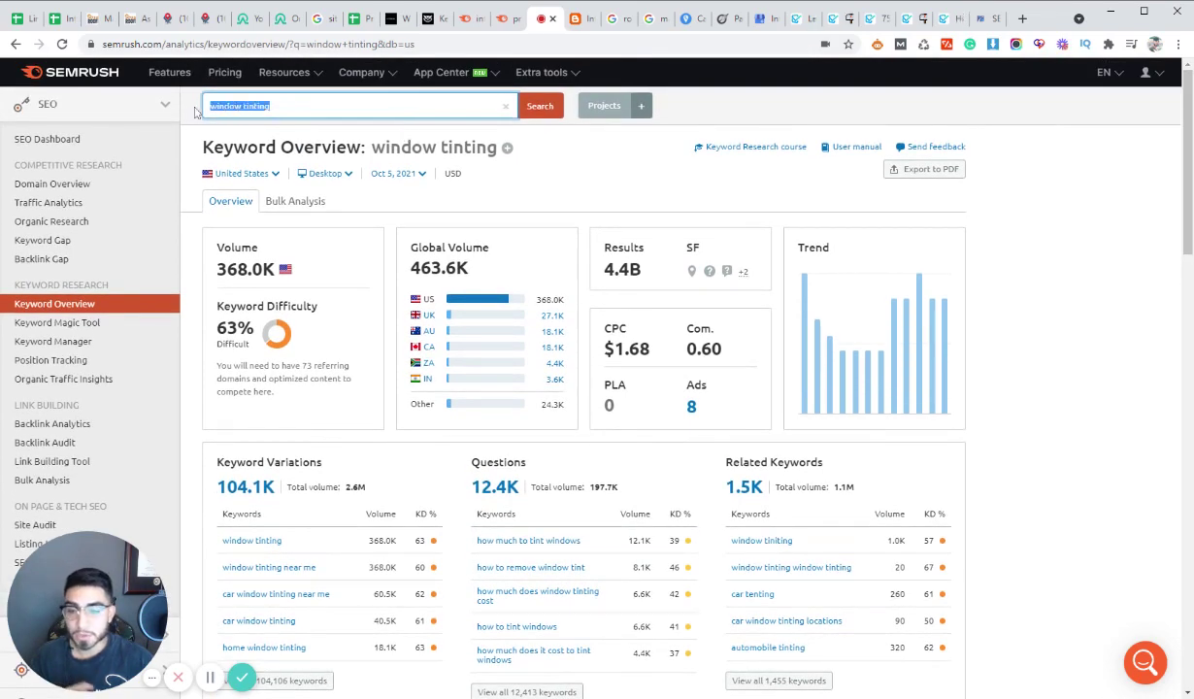
key("Right")
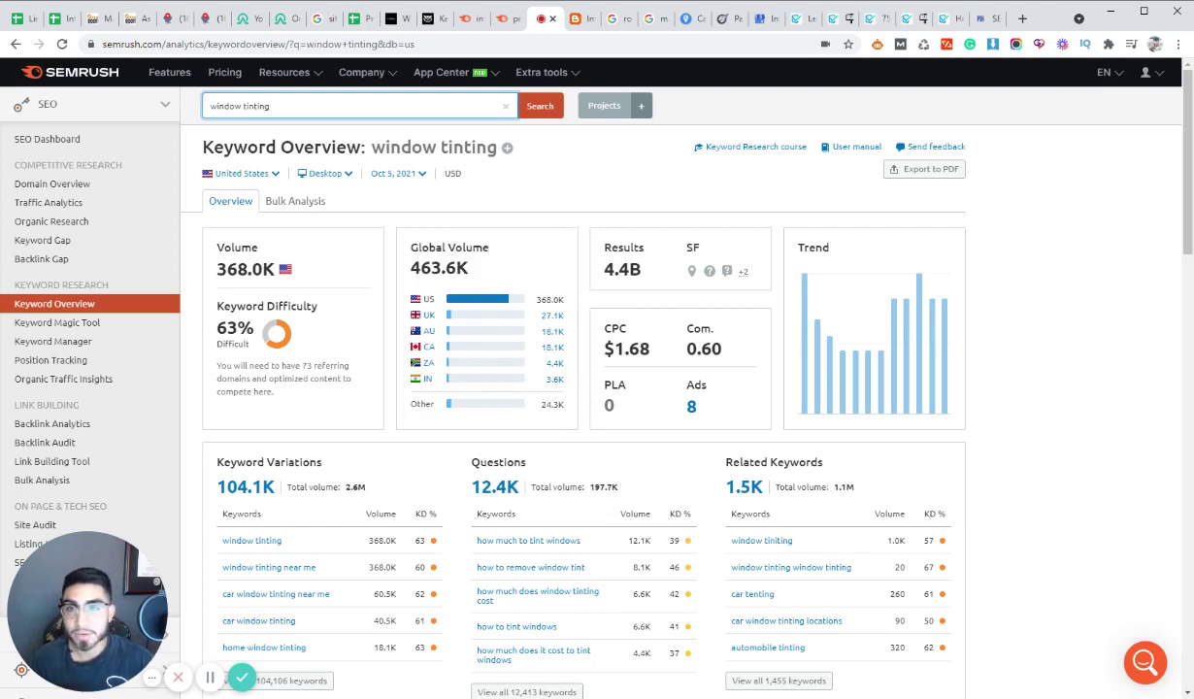
key("ctrl+shift+Left")
key("ctrl+shift+Left")
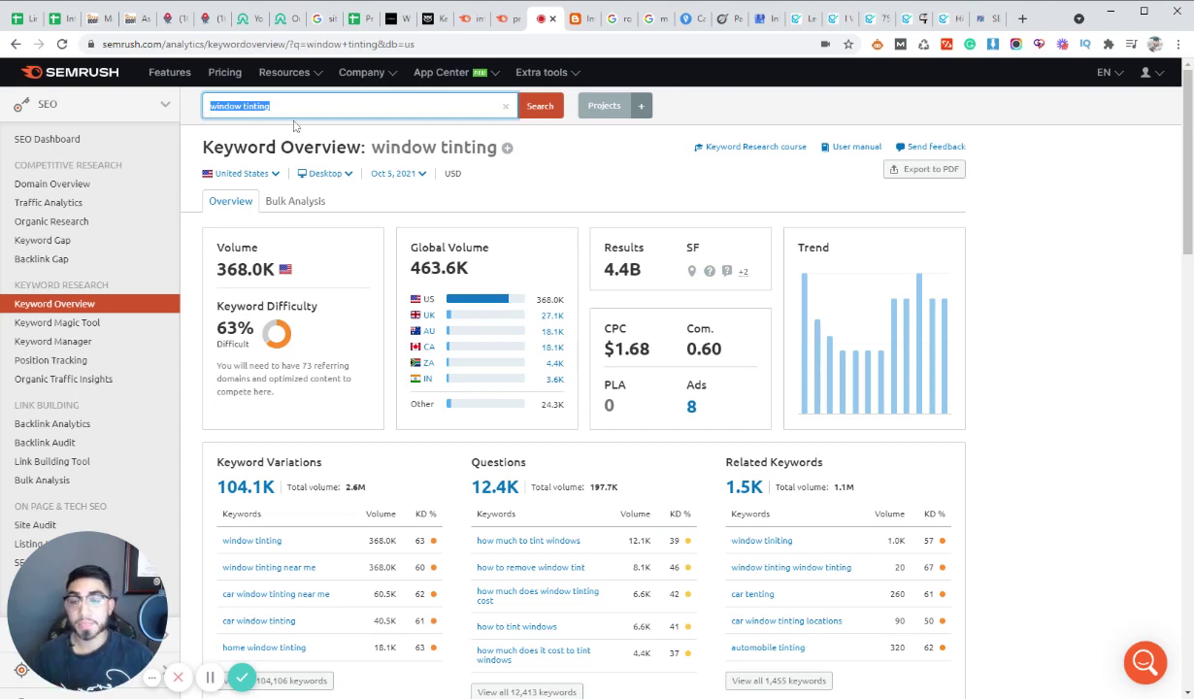
left_click(498, 161)
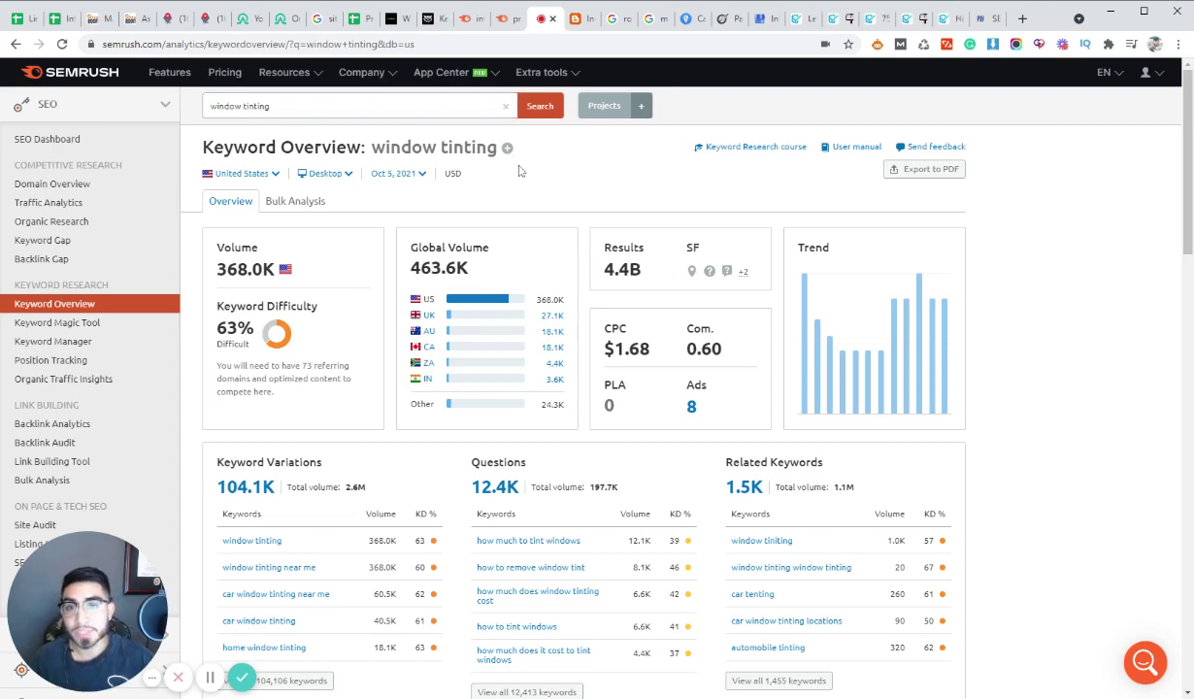
Step: Scroll down to the Questions panel and its 'View all 12,413 keywords' link for window tinting
scroll(520, 184, "down", 3)
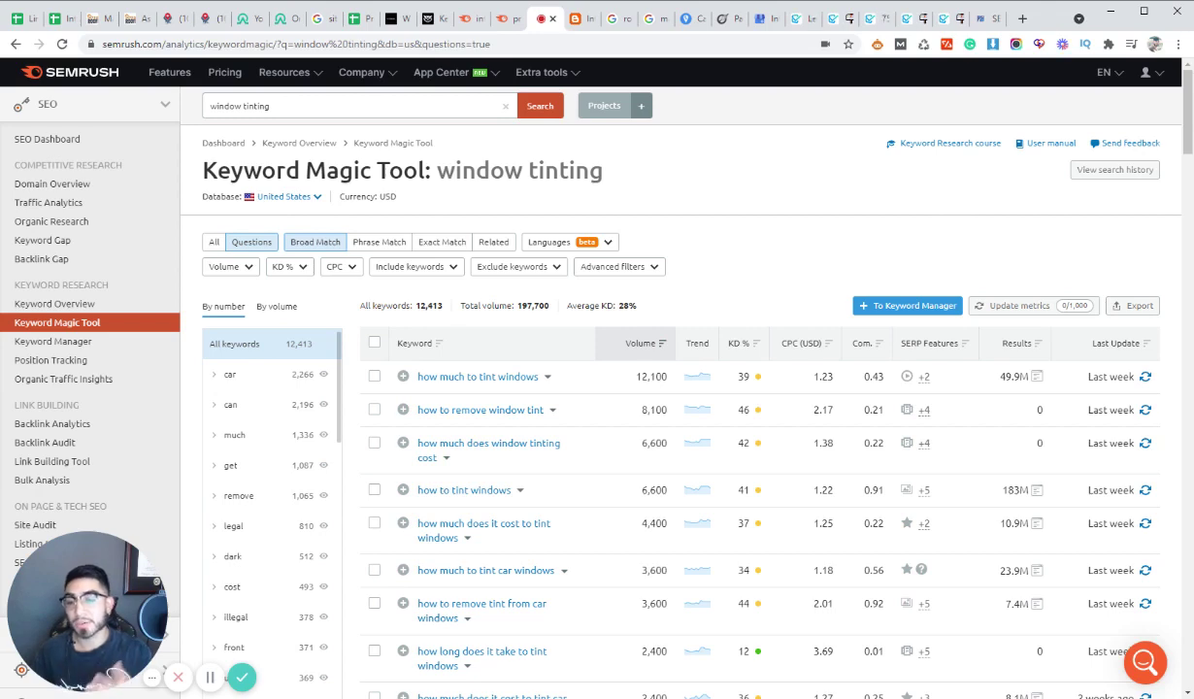
scroll(754, 299, "down", 3)
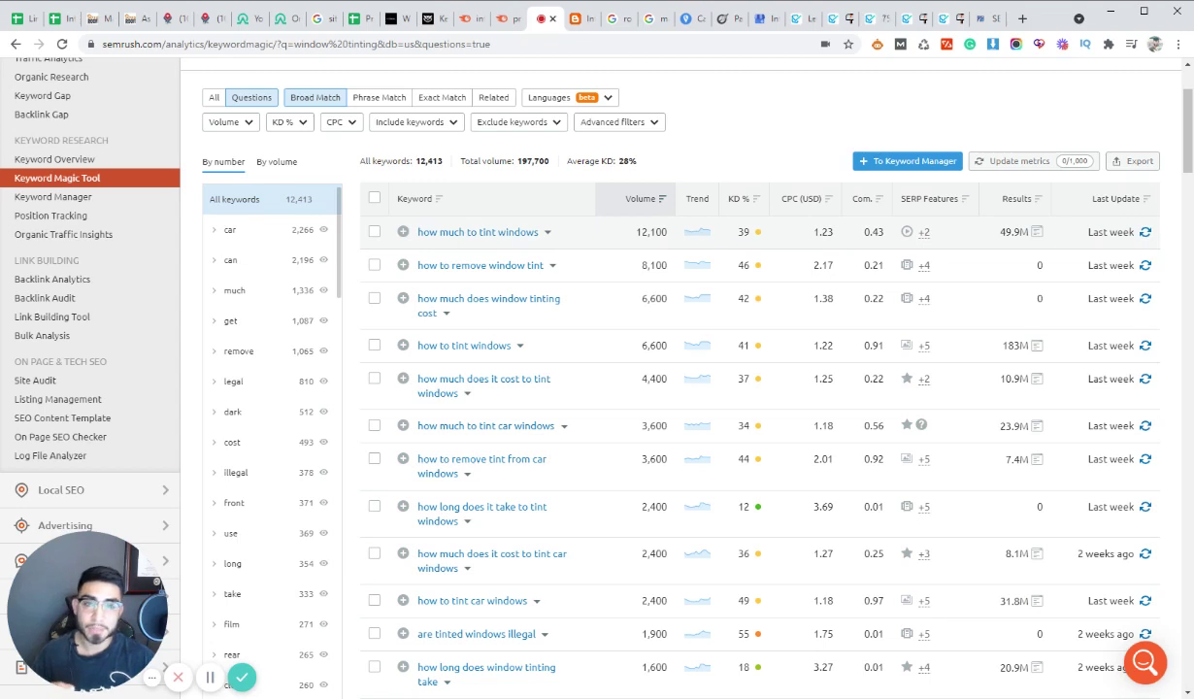
mouse_move(754, 249)
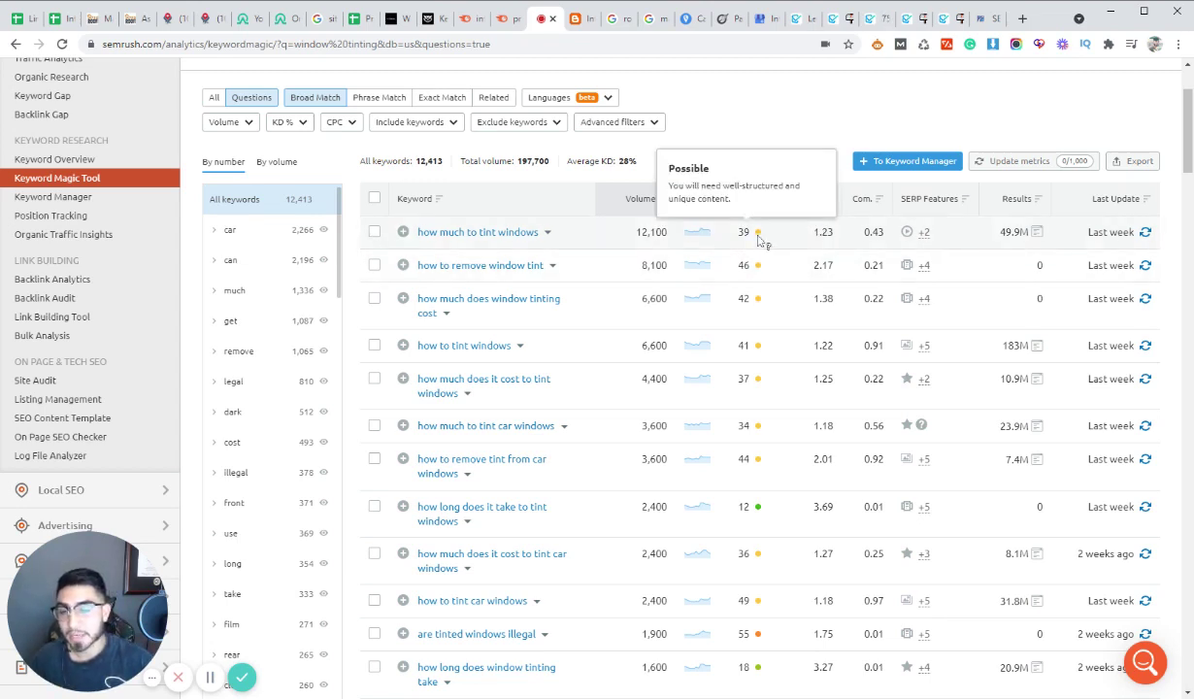
mouse_move(820, 201)
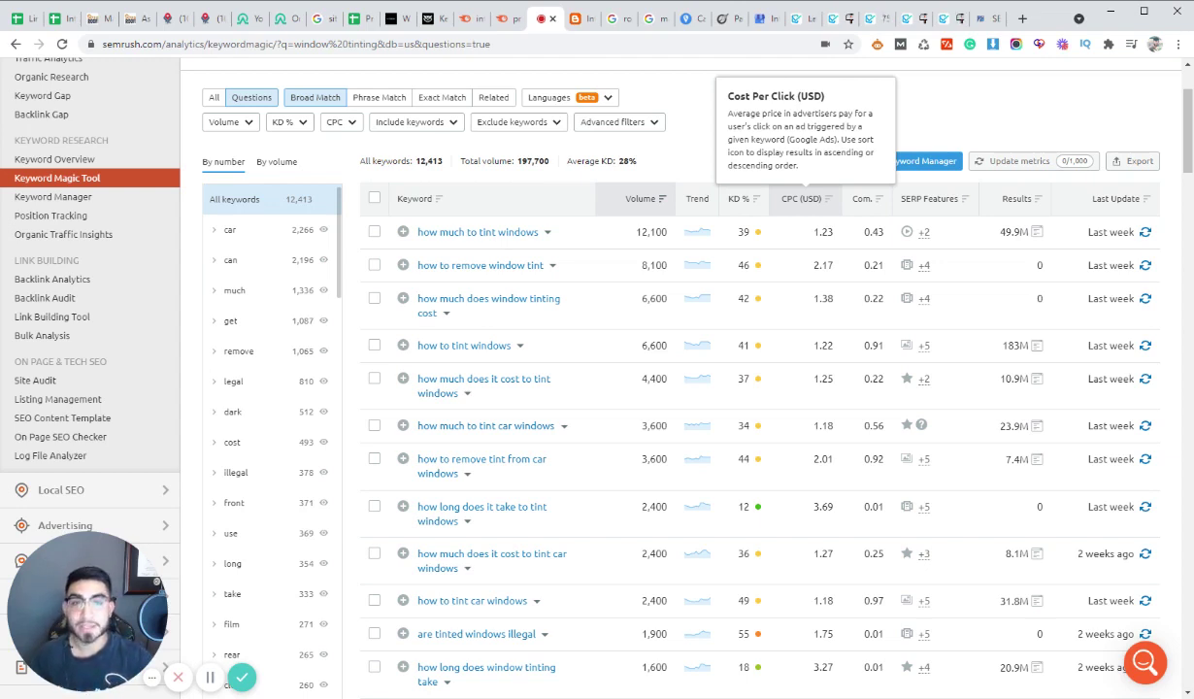
Step: Sort the question keywords by KD % ascending and scroll through the easiest ones
left_click(748, 202)
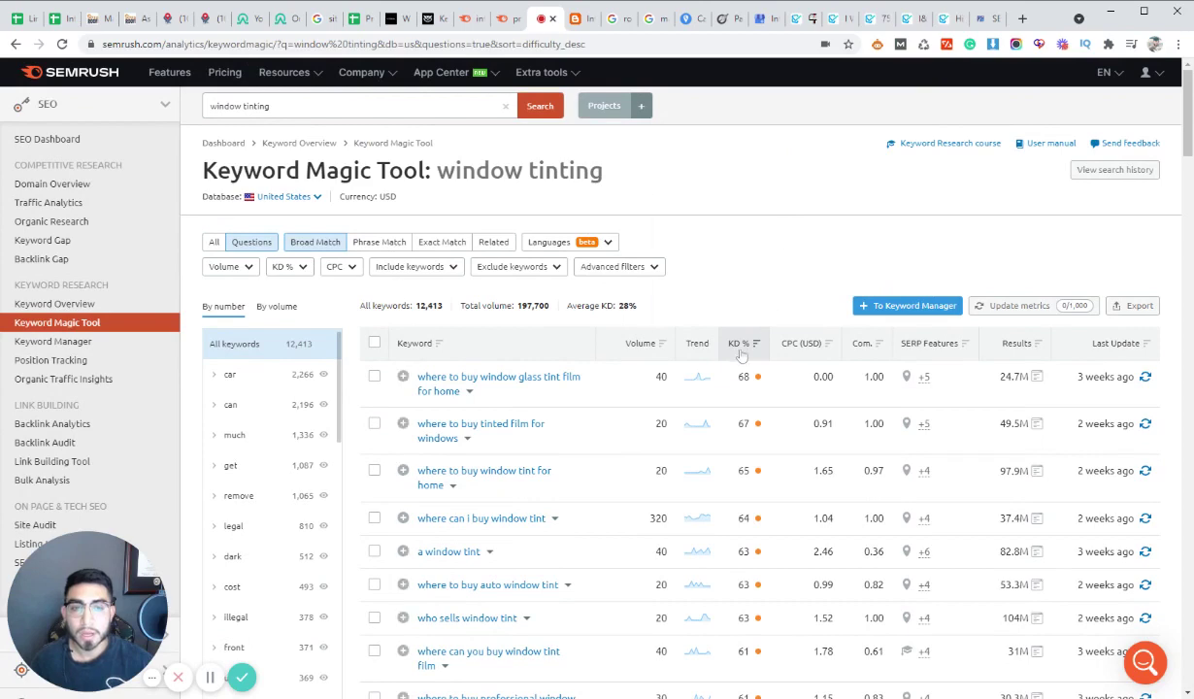
left_click(740, 350)
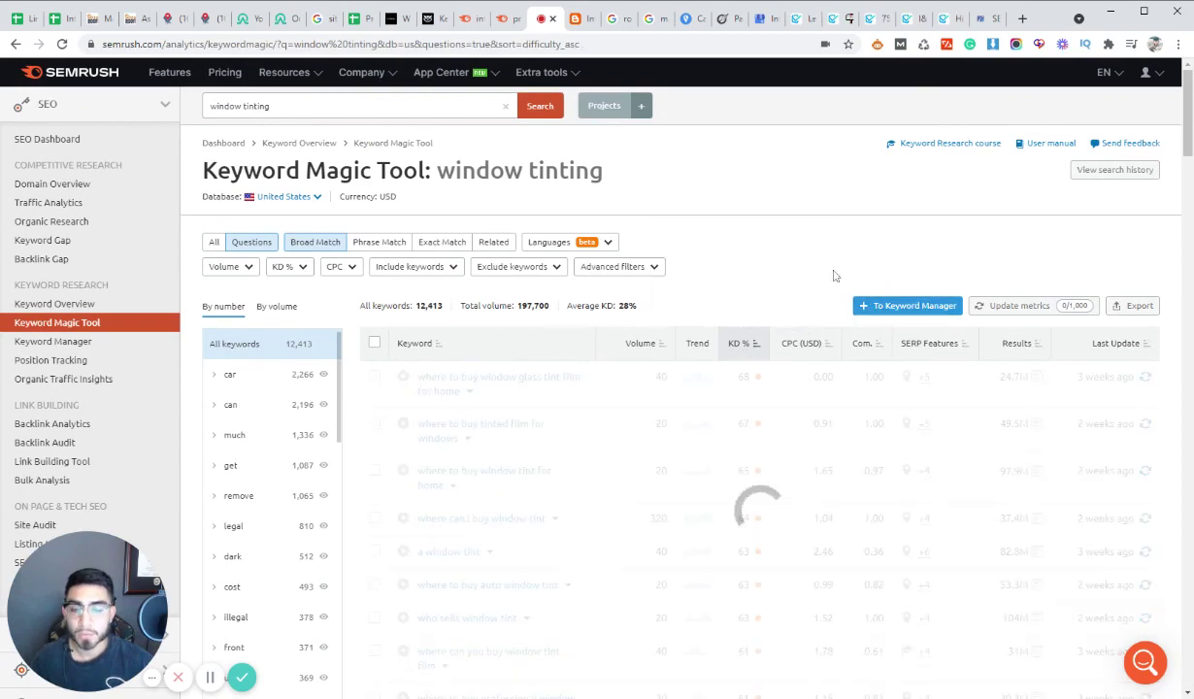
scroll(829, 275, "down", 1)
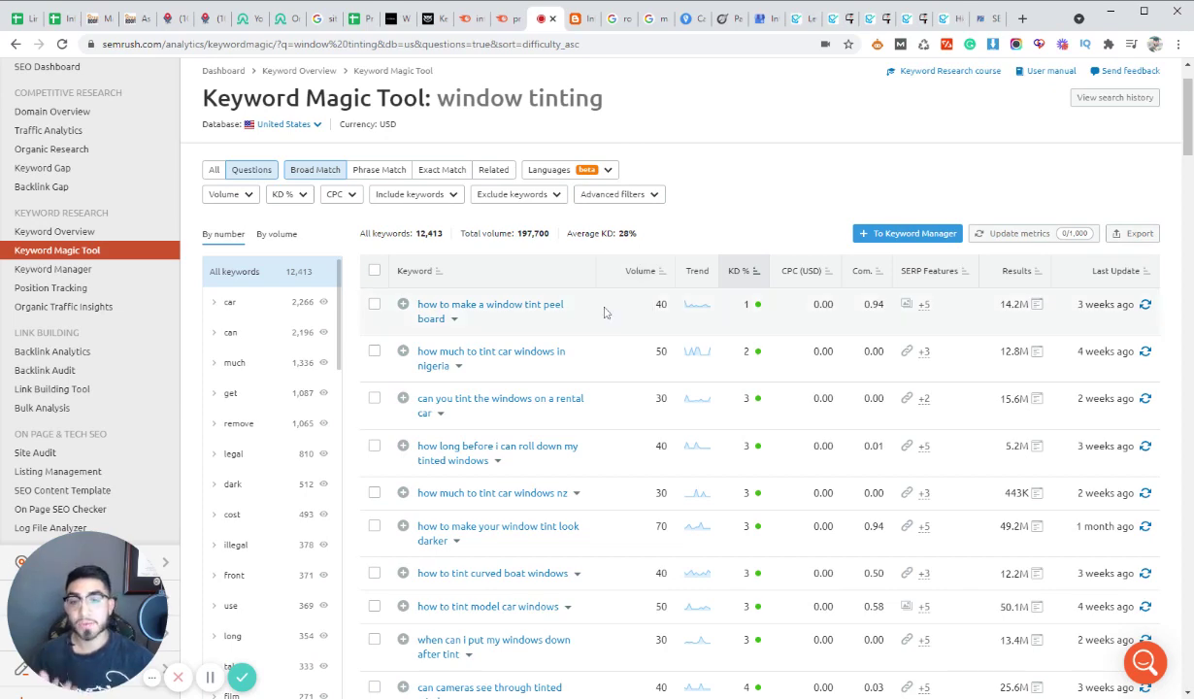
scroll(602, 309, "down", 3)
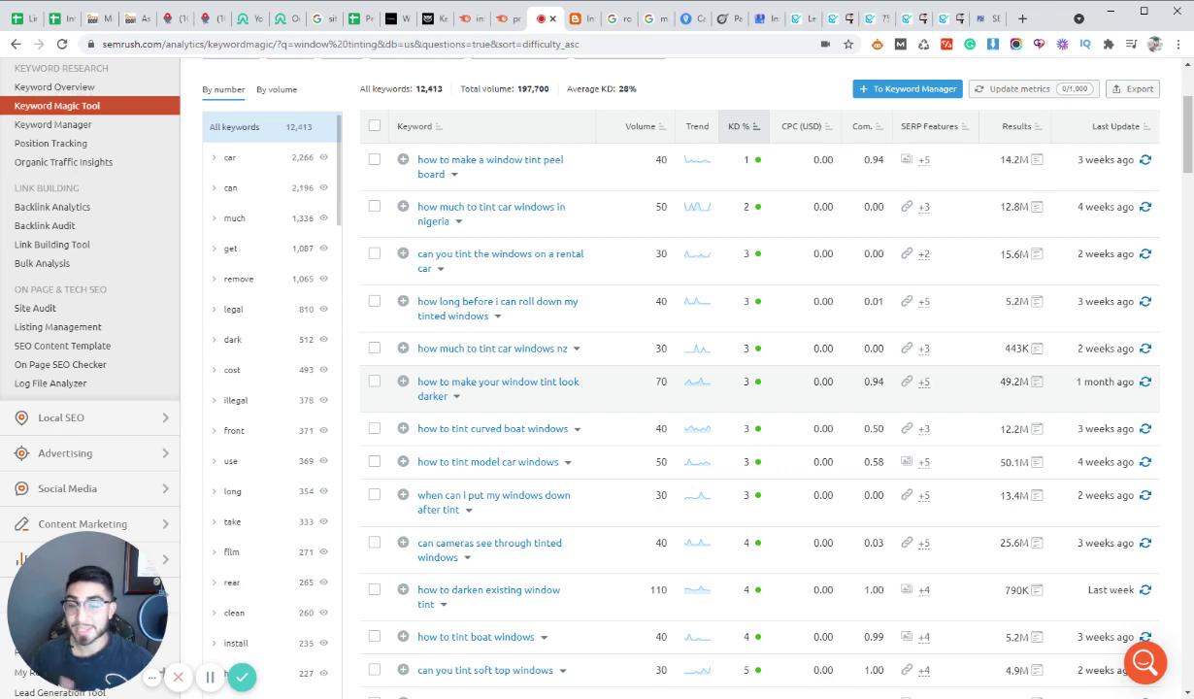
scroll(482, 380, "down", 2)
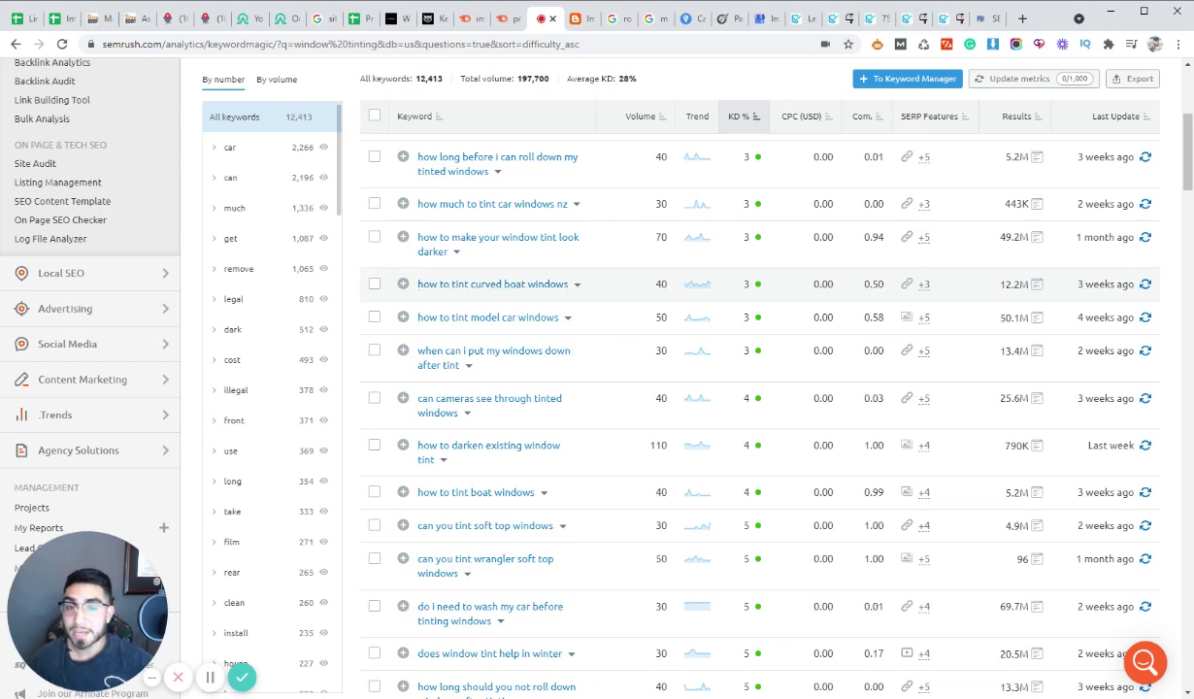
scroll(492, 323, "down", 2)
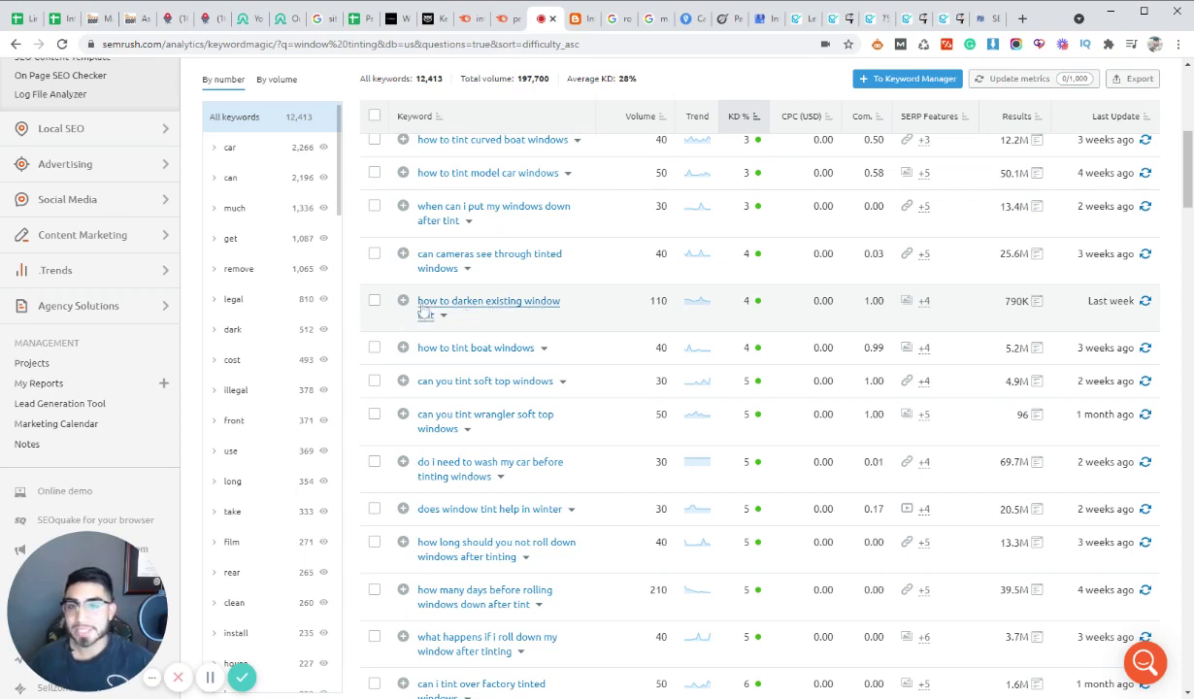
Step: Highlight the 110 search volume figure and keep scrolling the low-difficulty questions
left_click_drag(652, 301, 667, 301)
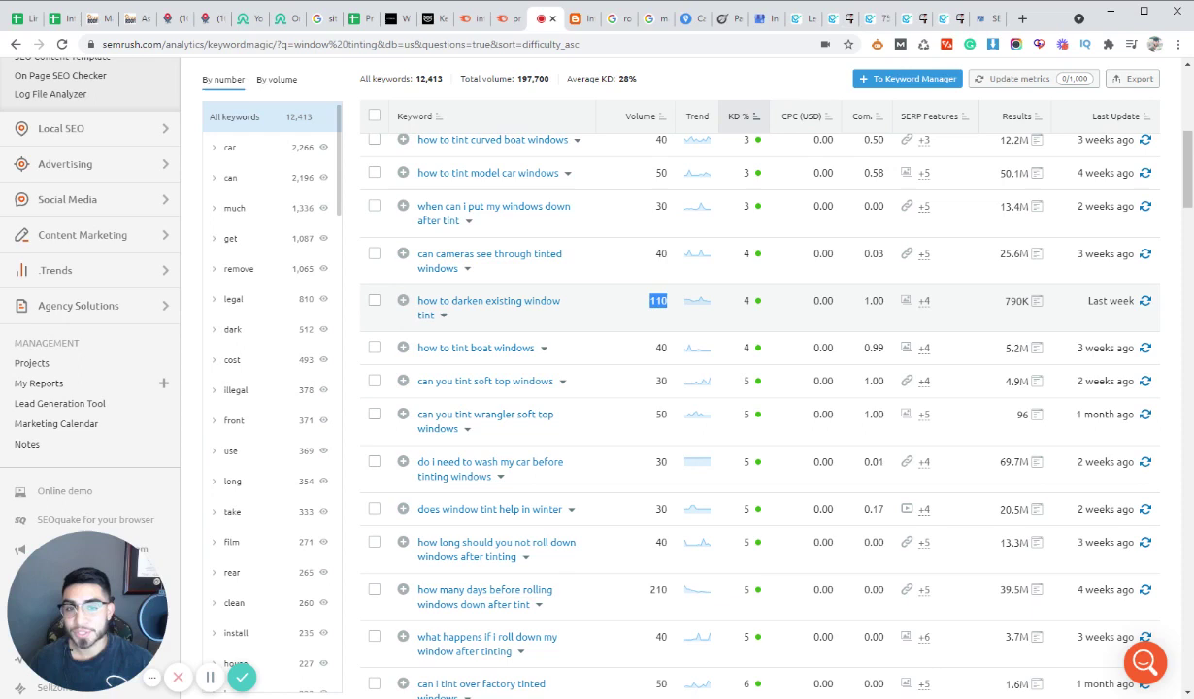
mouse_move(748, 302)
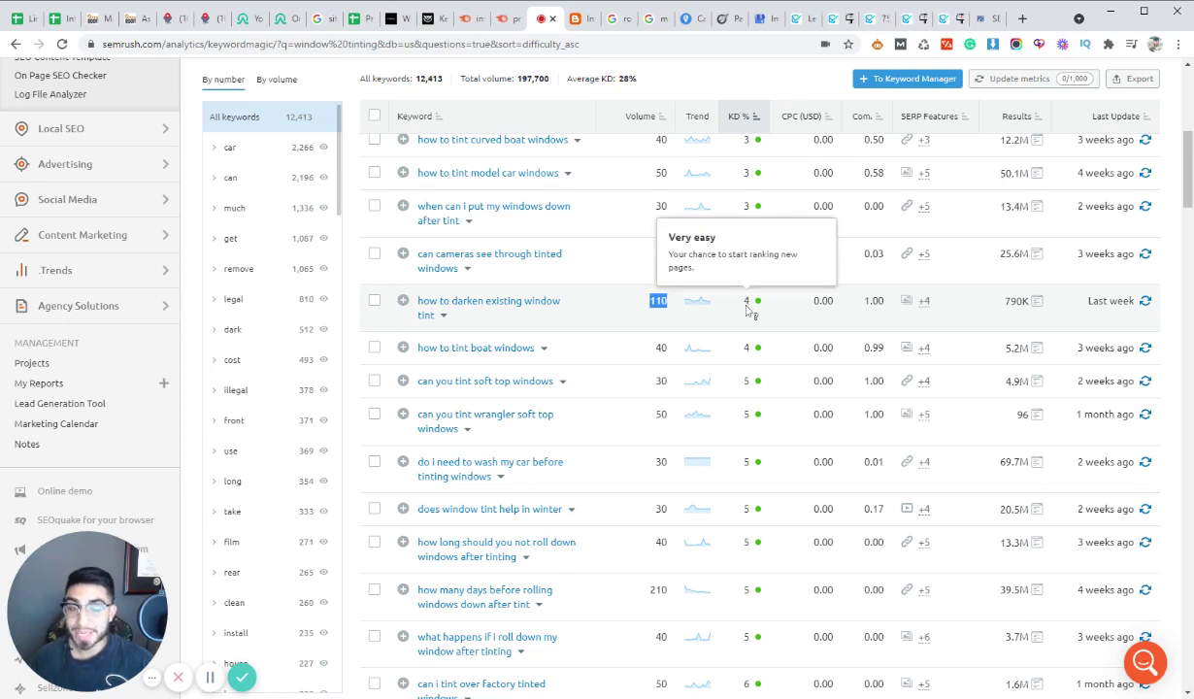
scroll(570, 342, "down", 2)
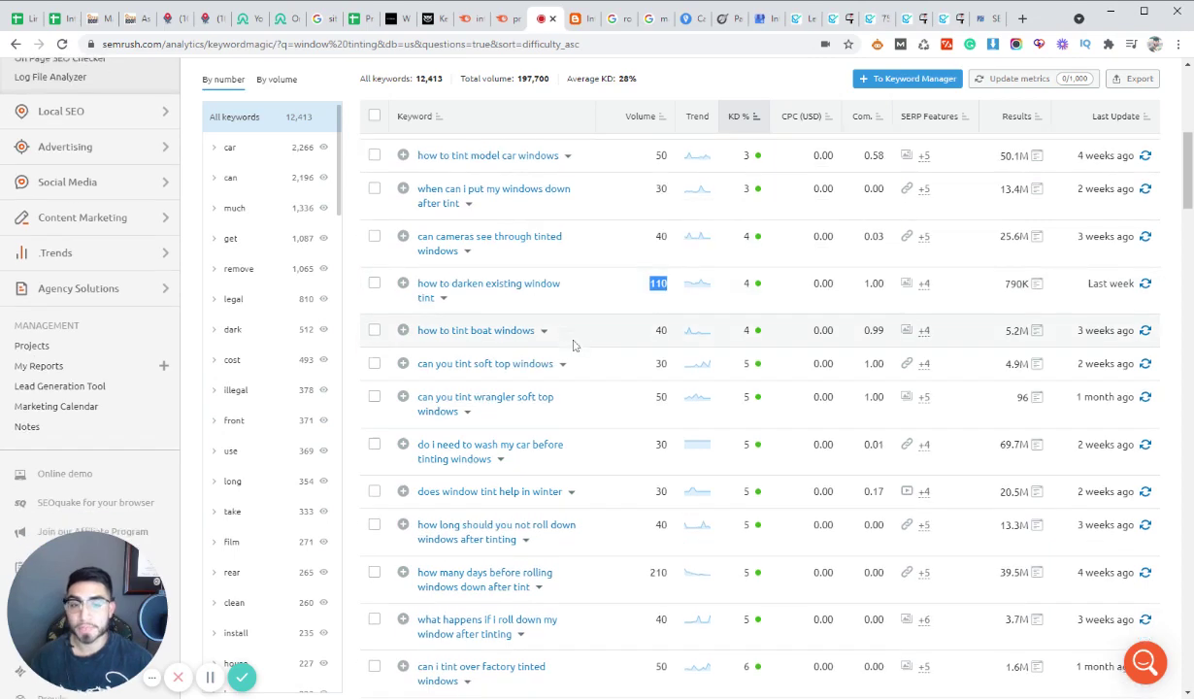
scroll(544, 320, "down", 4)
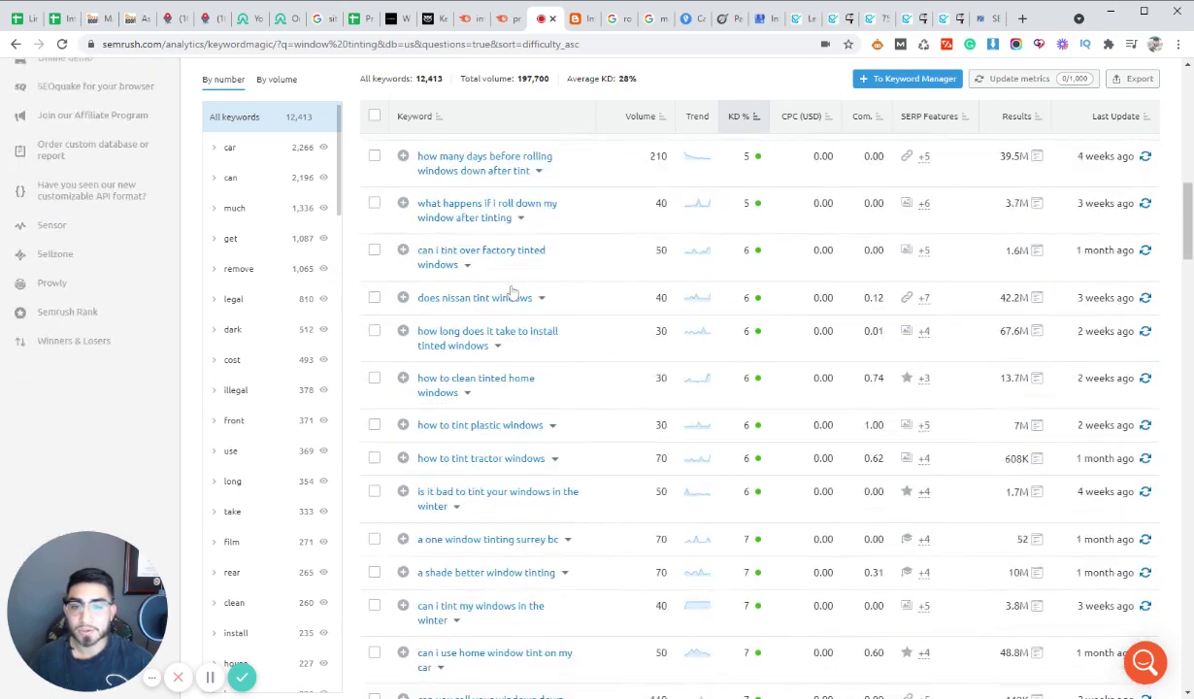
scroll(512, 291, "down", 2)
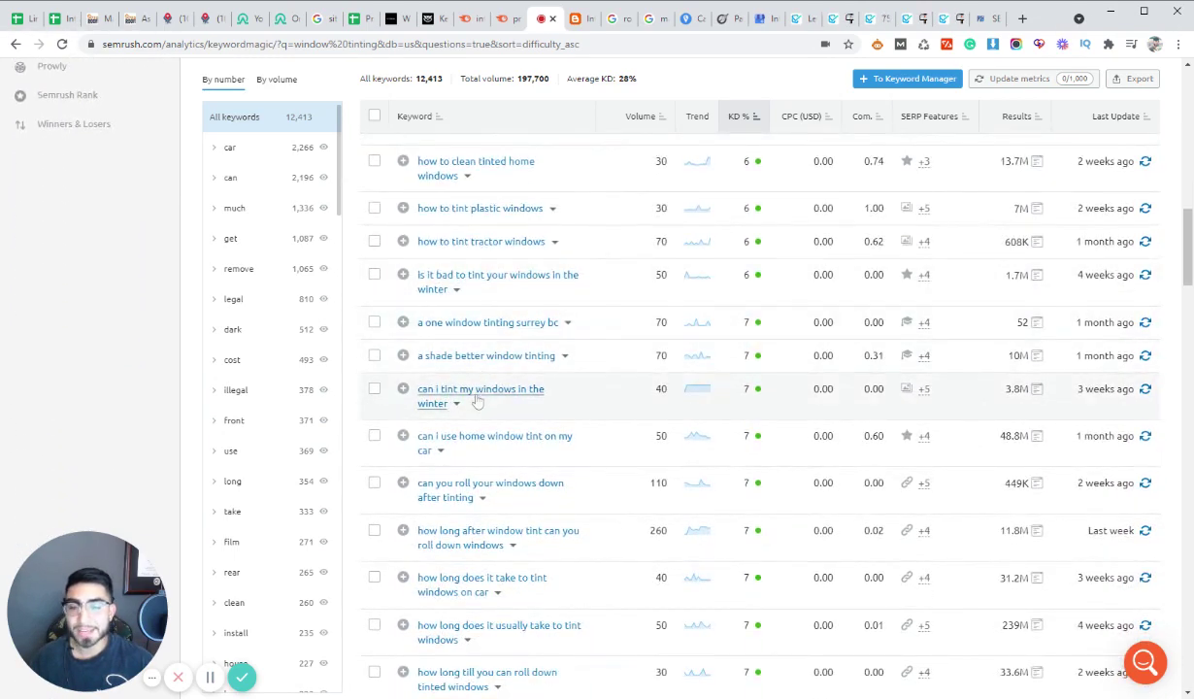
scroll(482, 401, "up", 4)
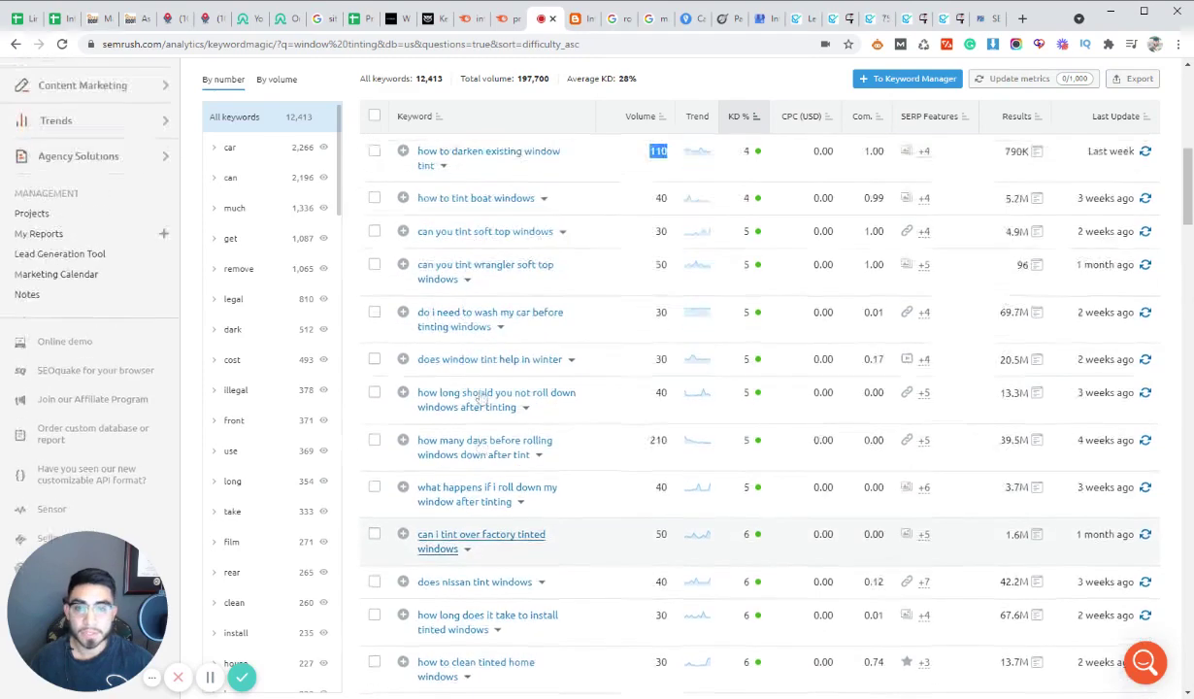
scroll(481, 394, "down", 1)
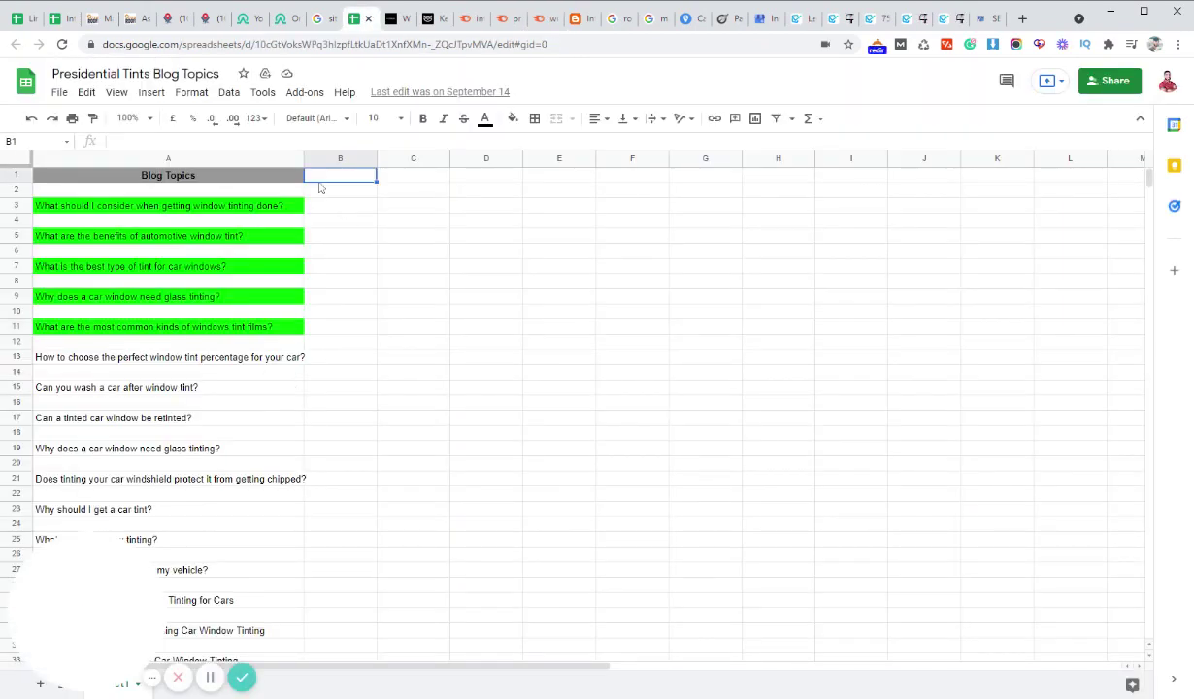
Step: Review the planned question titles in the Presidential Tints Blog Topics column, then return to Semrush
left_click_drag(88, 608, 622, 599)
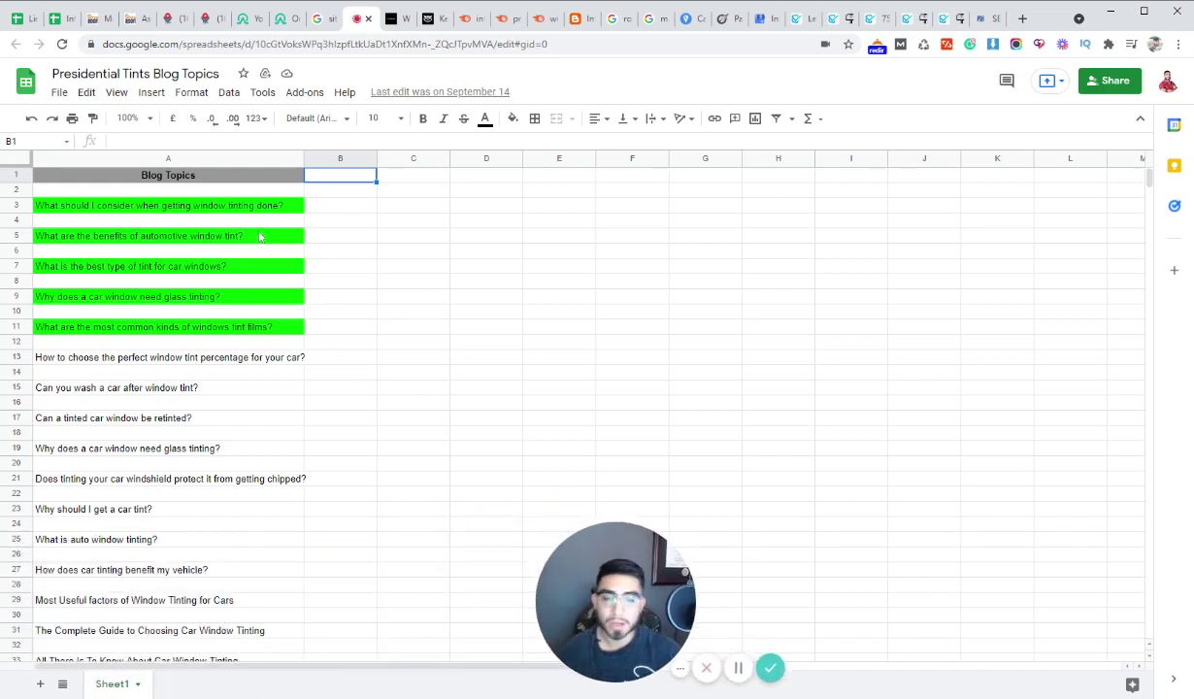
scroll(311, 262, "down", 1)
scroll(326, 301, "up", 1)
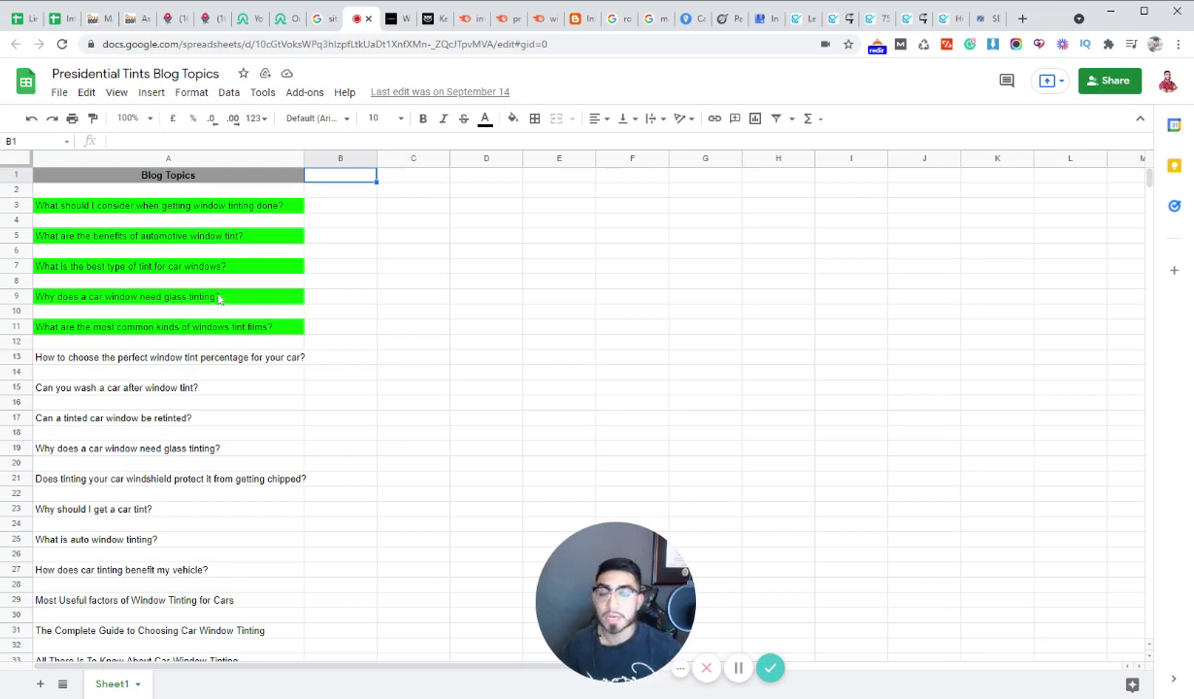
scroll(213, 294, "down", 2)
scroll(229, 343, "down", 2)
scroll(233, 351, "up", 4)
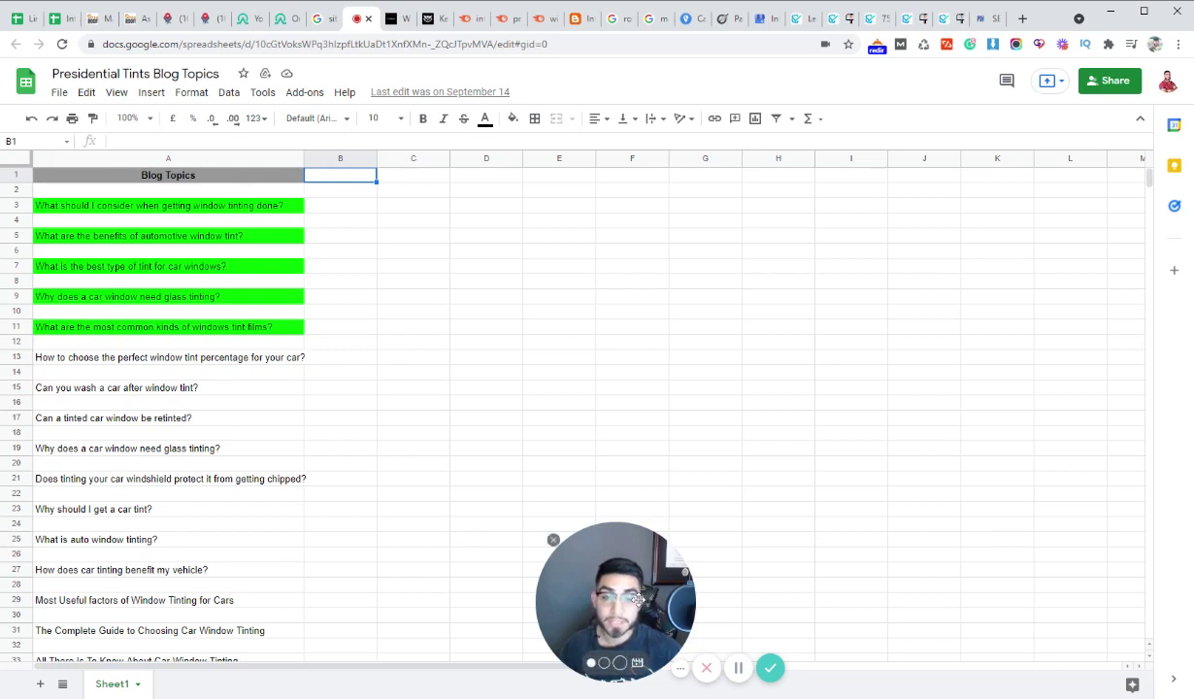
left_click_drag(637, 599, 111, 612)
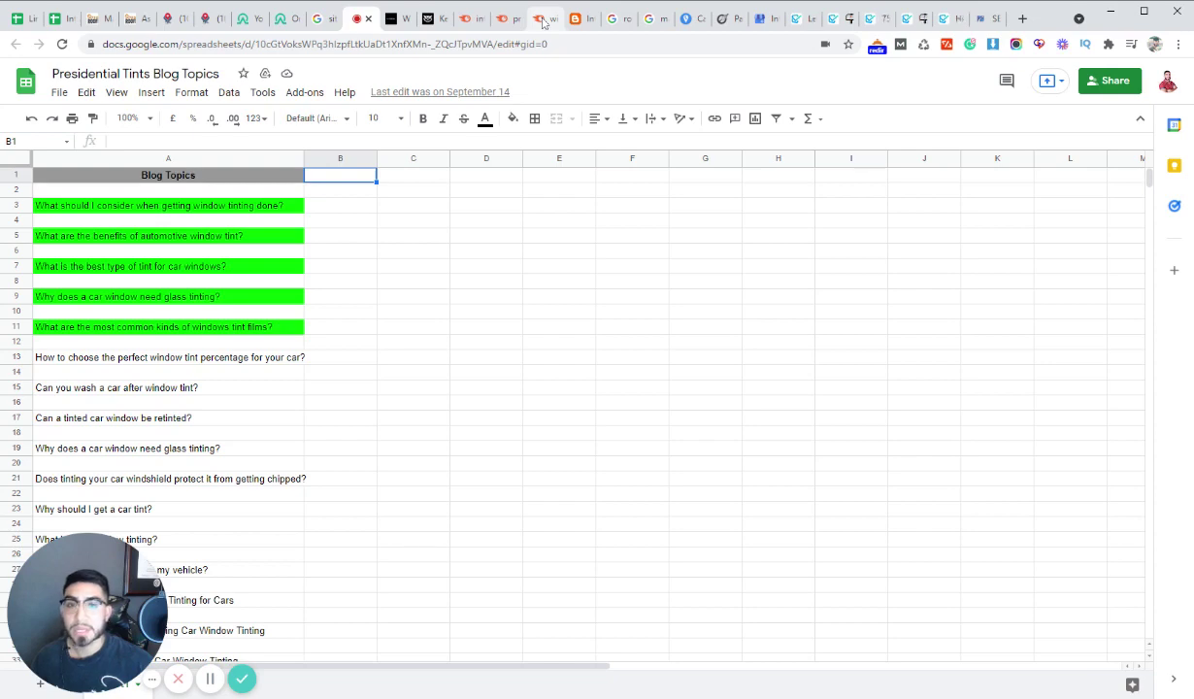
left_click(542, 19)
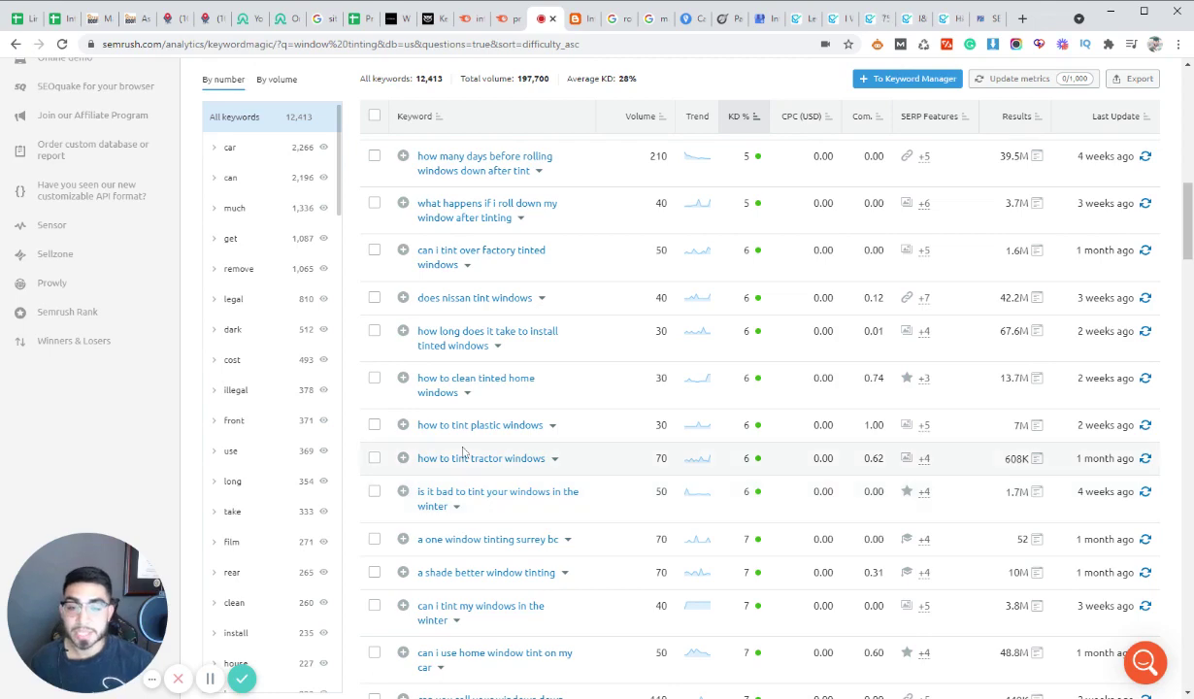
Step: Scroll to the top of the difficulty-sorted questions, then switch to the Integris Roofing tab with Ctrl+4
scroll(459, 515, "up", 5)
scroll(459, 522, "up", 8)
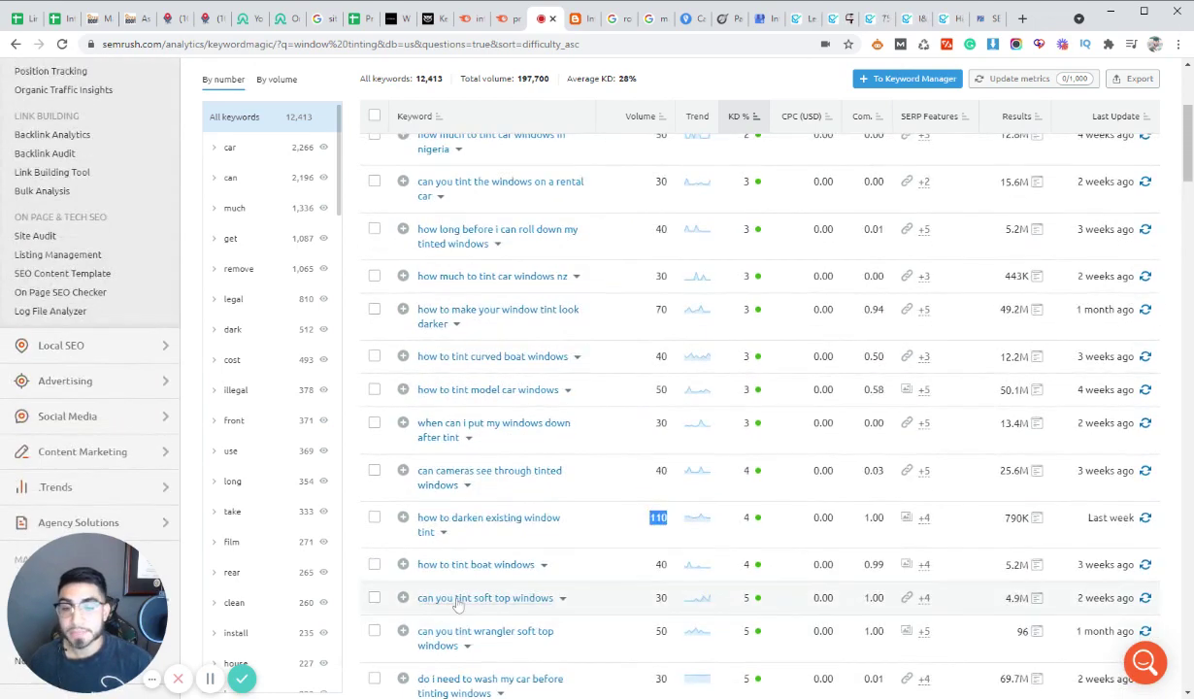
key("ctrl+4")
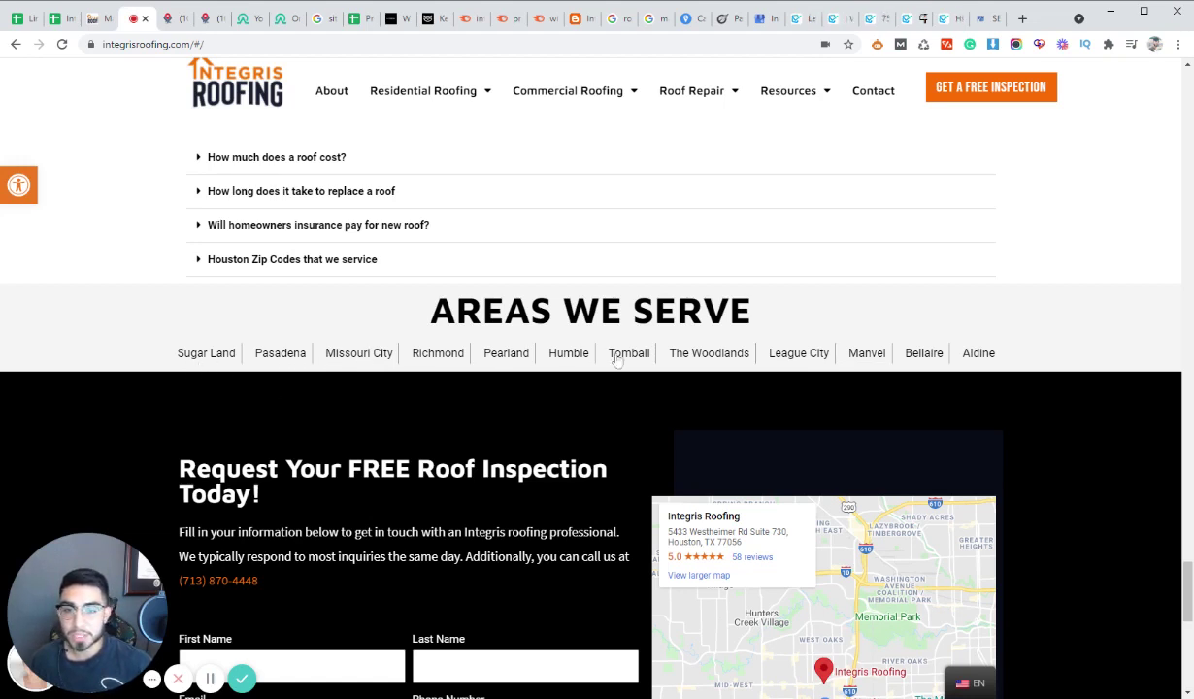
Step: Highlight the AREAS WE SERVE heading, then bring up the 'roof replacement missouri city' Google results
left_click_drag(755, 308, 413, 325)
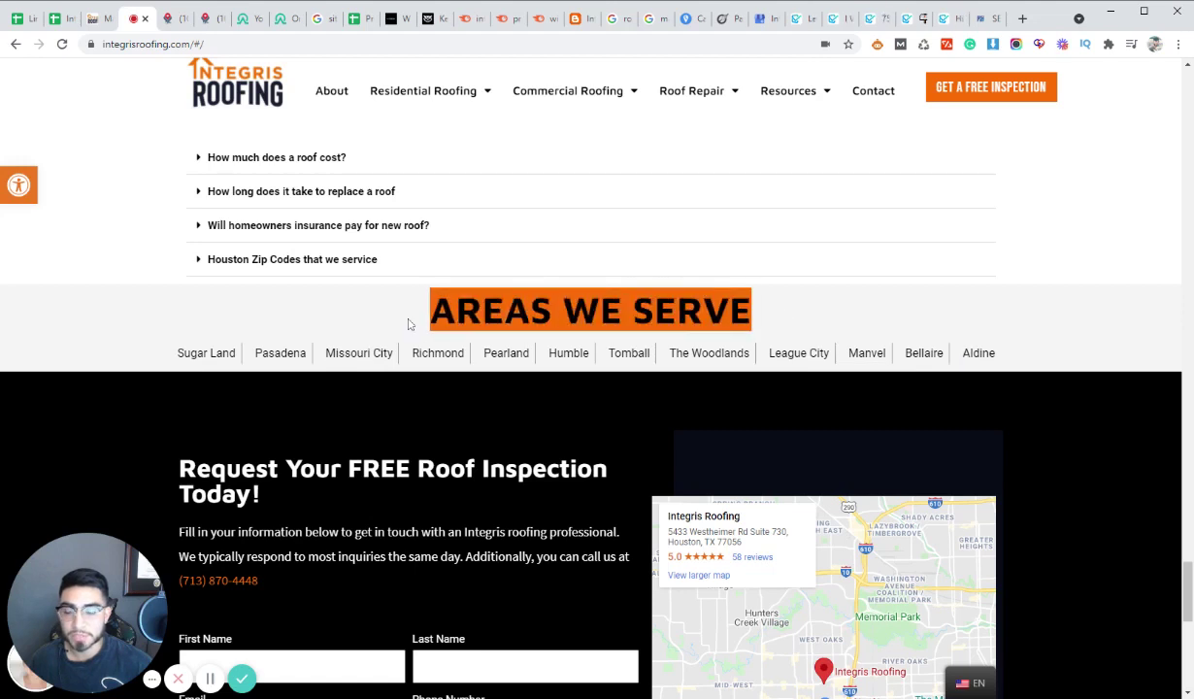
left_click(303, 359)
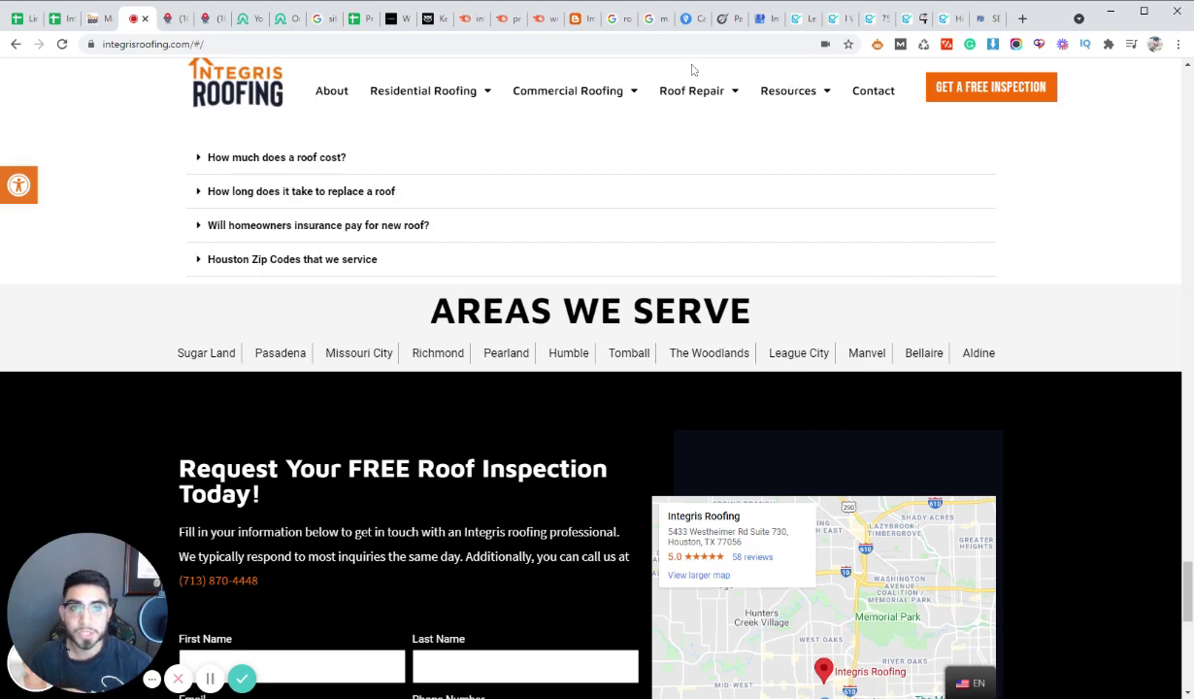
left_click(598, 20)
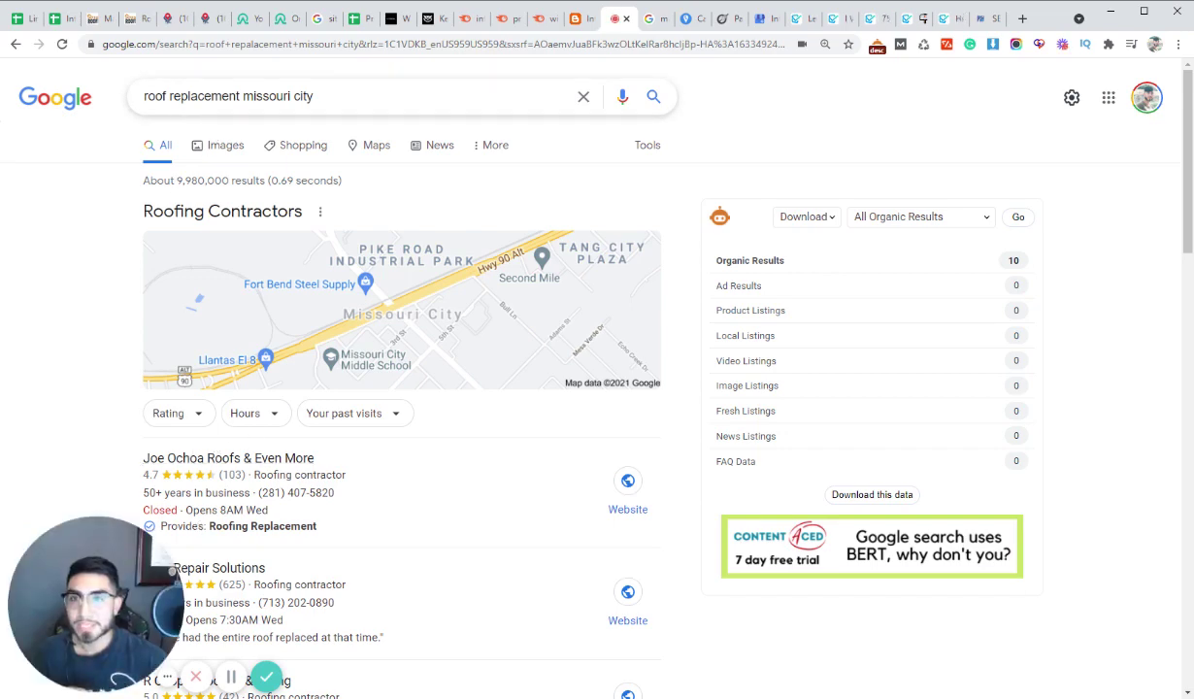
Step: Find and highlight the Integris listing in the 'roof replacement missouri city' organic results
triple_click(194, 96)
left_click(107, 312)
scroll(328, 364, "down", 1)
scroll(325, 369, "down", 3)
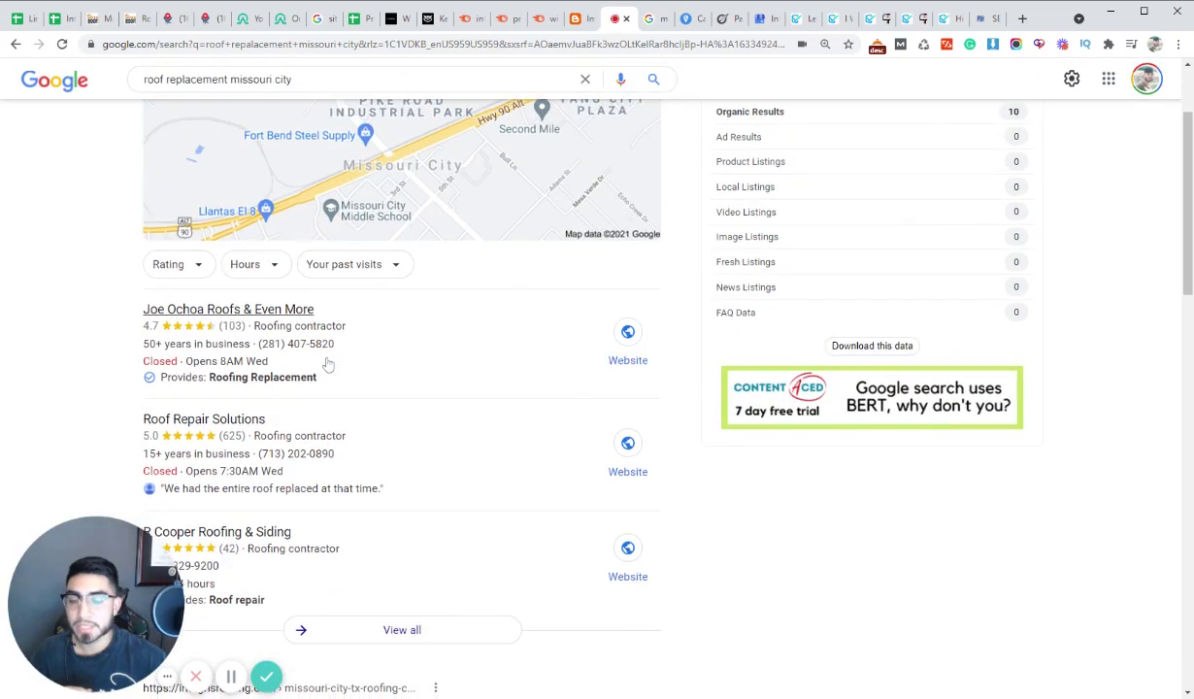
mouse_move(121, 621)
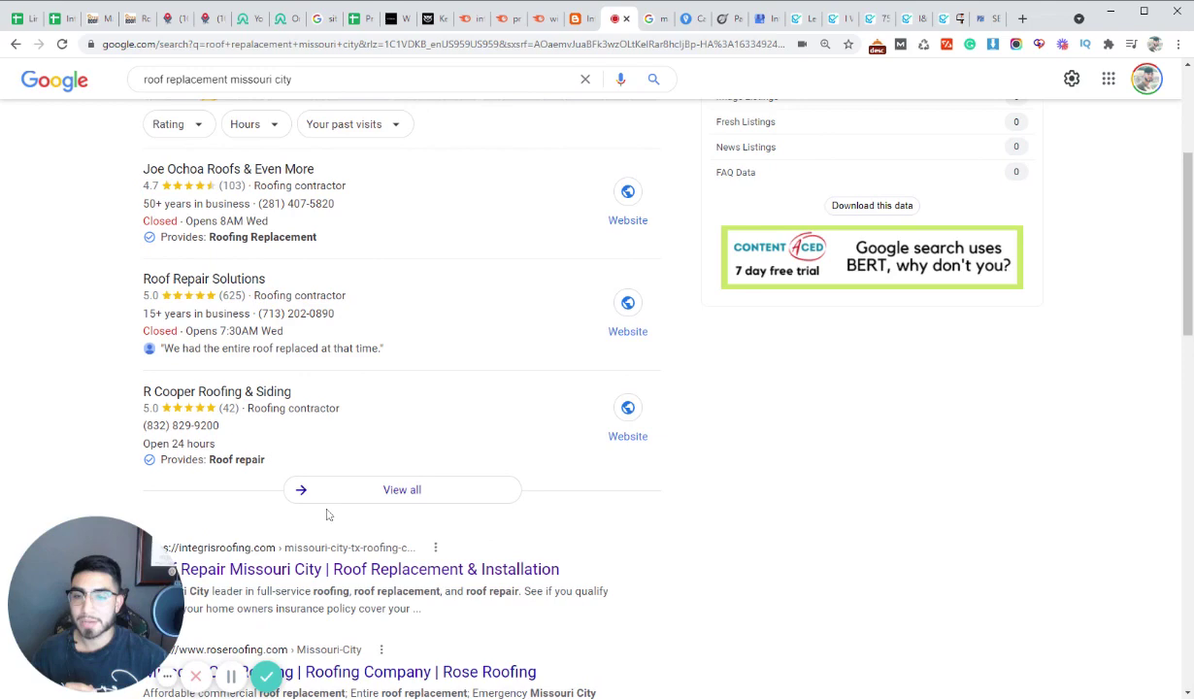
scroll(314, 495, "down", 2)
left_click_drag(140, 430, 580, 433)
left_click(104, 431)
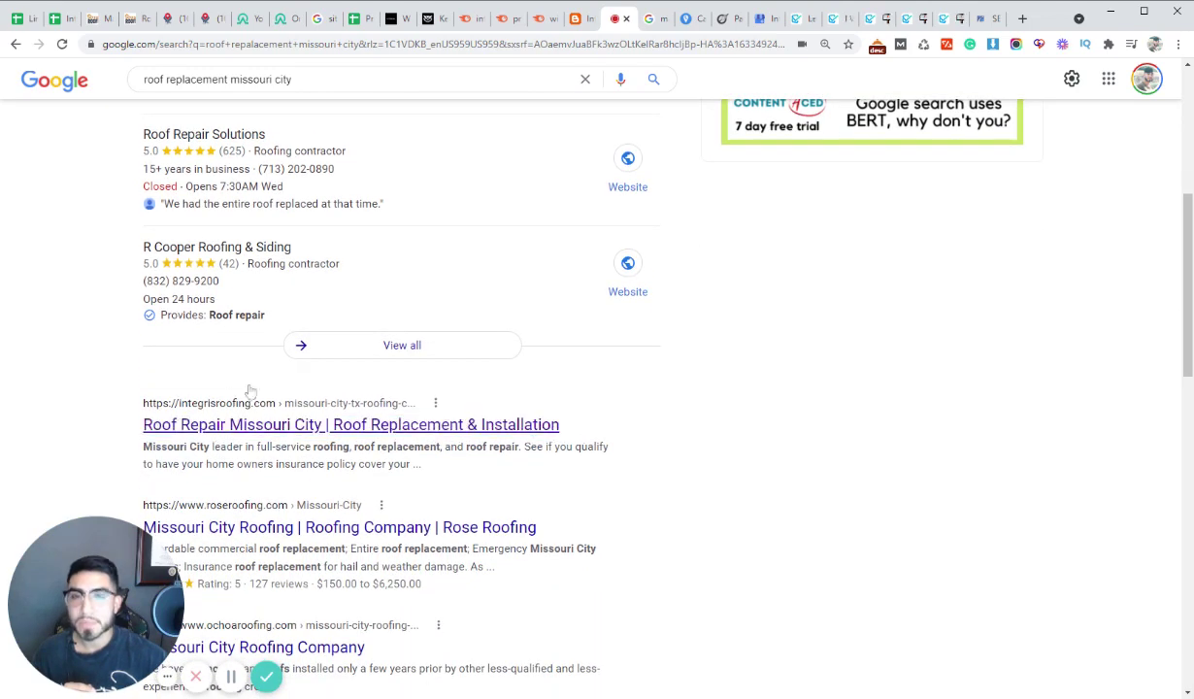
Step: Locate Integris in the 'manvel tx roofing company' results and bring up its Manvel roofing page
key("ctrl+Tab")
triple_click(133, 97)
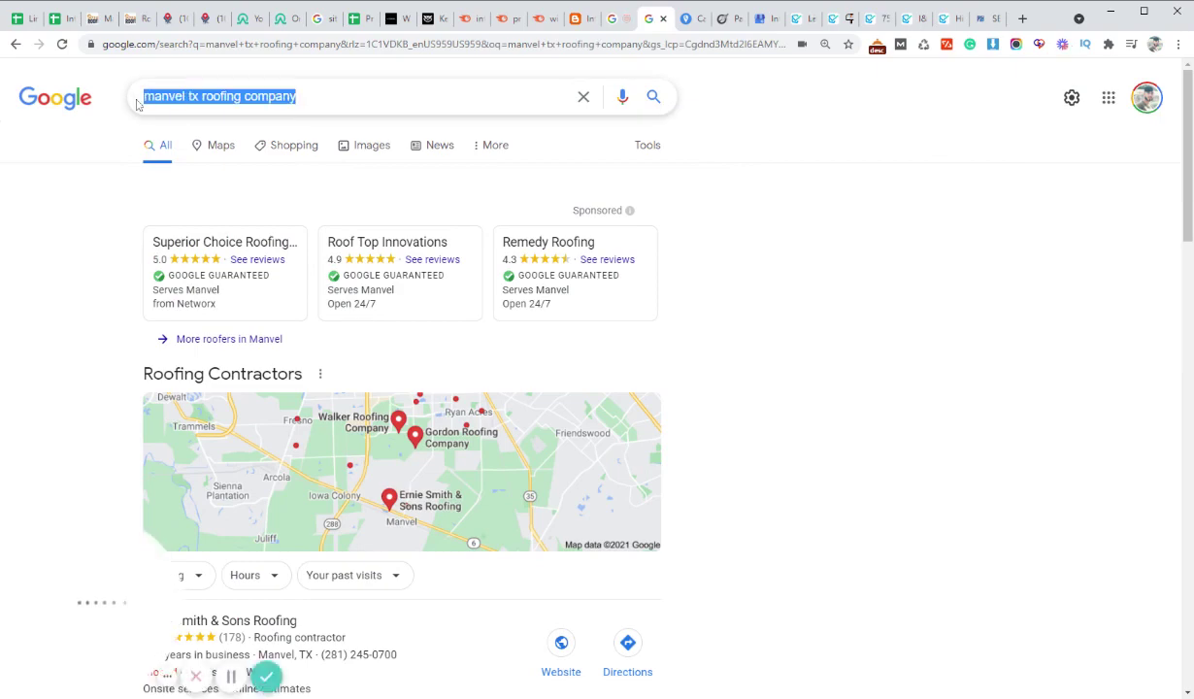
left_click(109, 314)
scroll(109, 317, "down", 2)
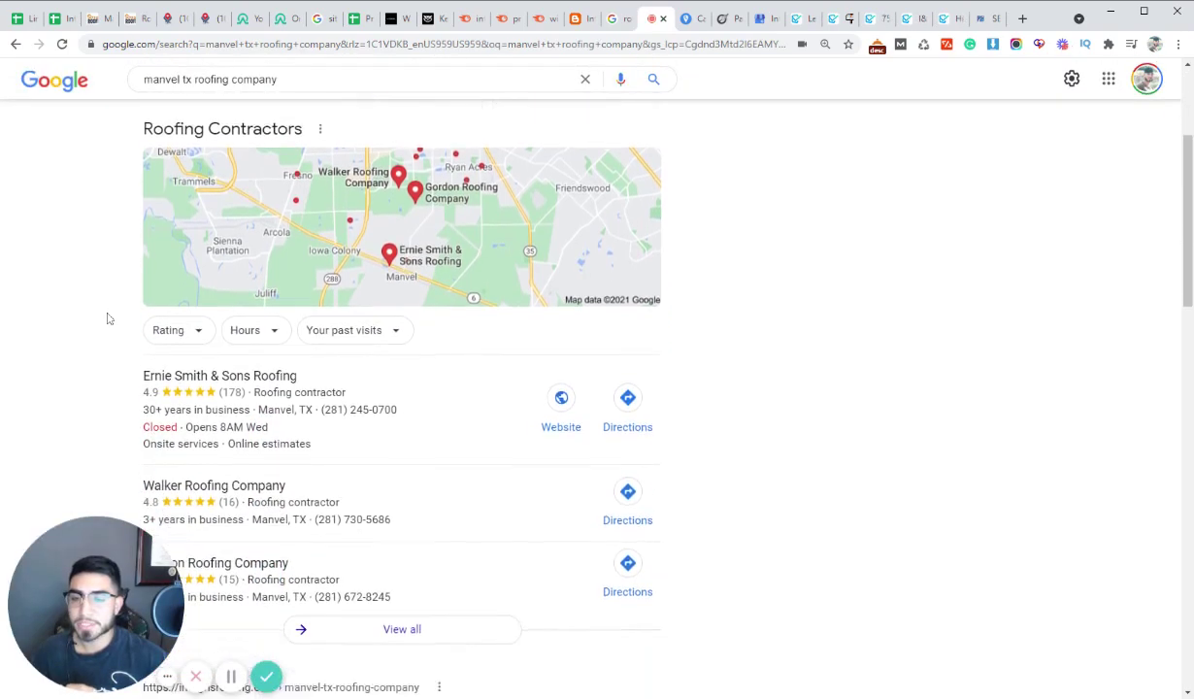
scroll(109, 318, "down", 4)
left_click_drag(126, 304, 562, 308)
left_click(107, 321)
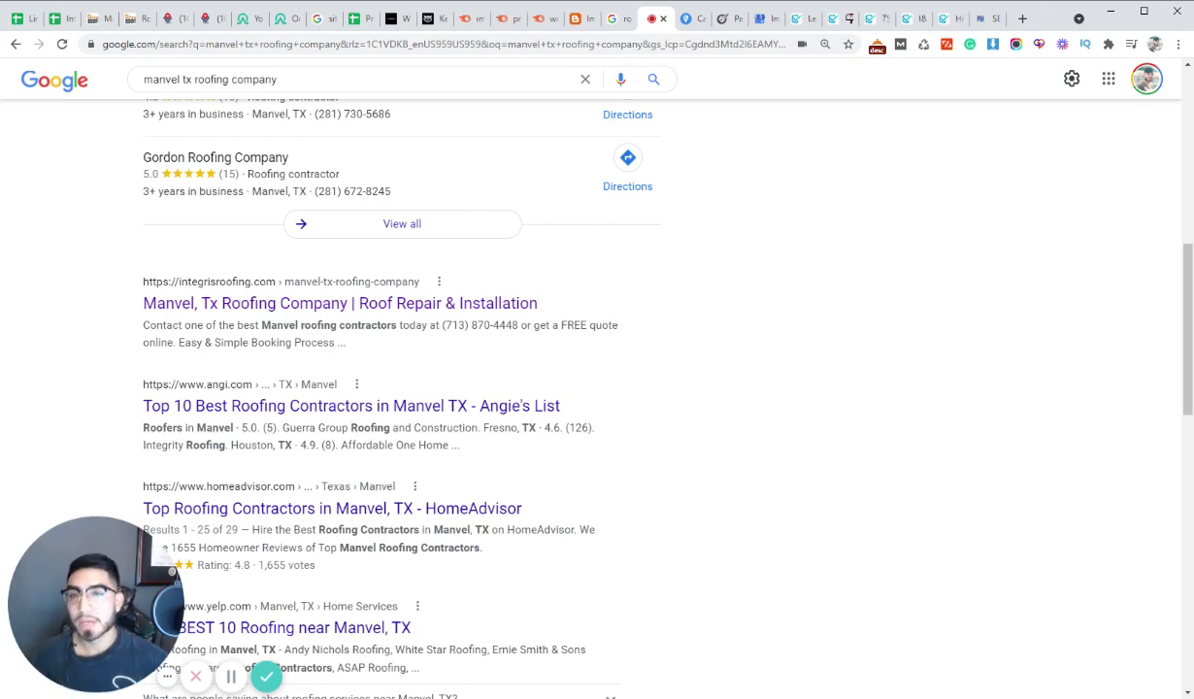
left_click(100, 20)
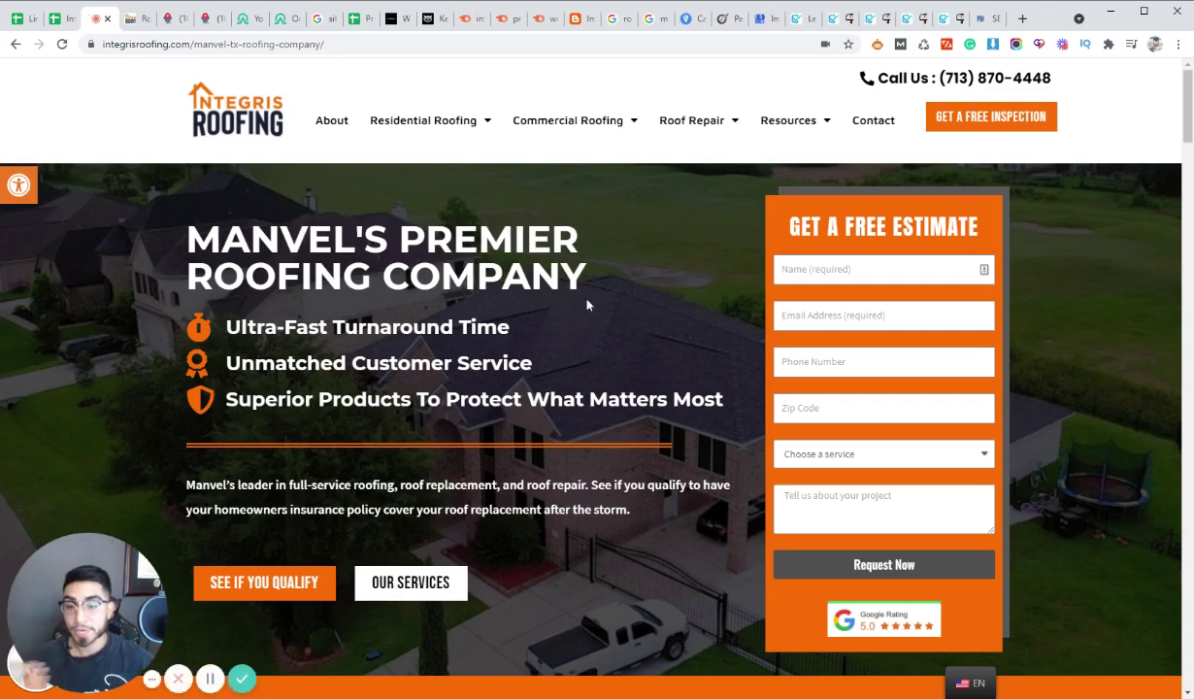
scroll(580, 330, "down", 4)
scroll(578, 341, "up", 1)
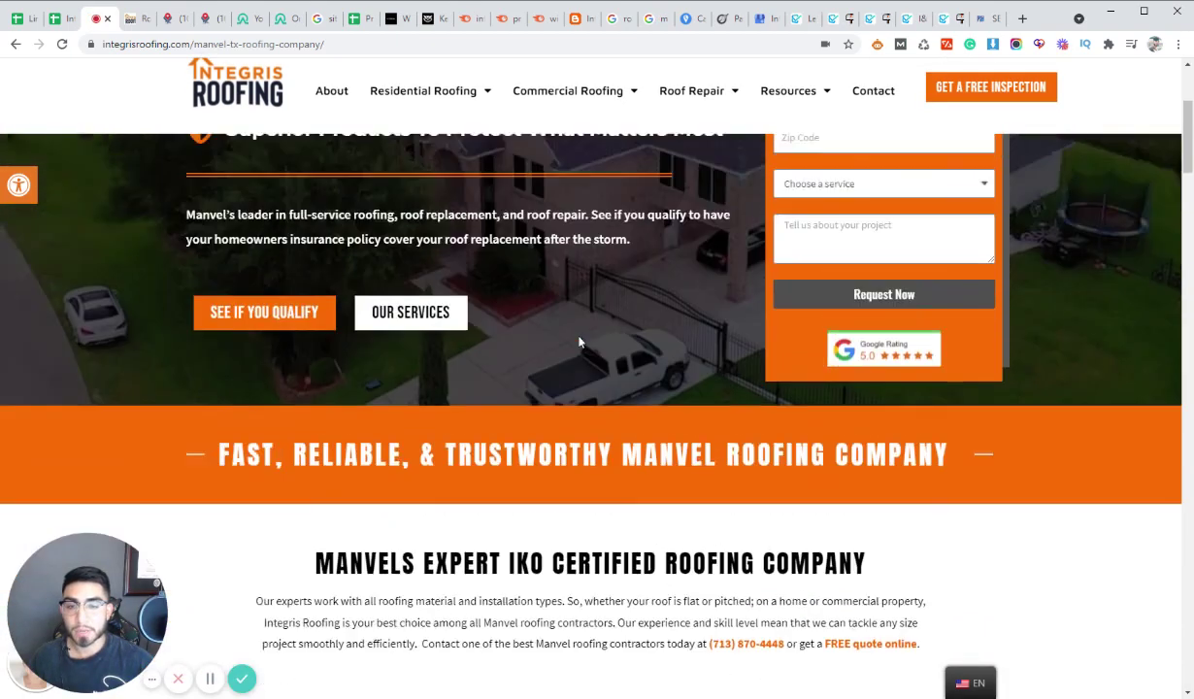
scroll(579, 341, "up", 3)
left_click_drag(186, 235, 602, 286)
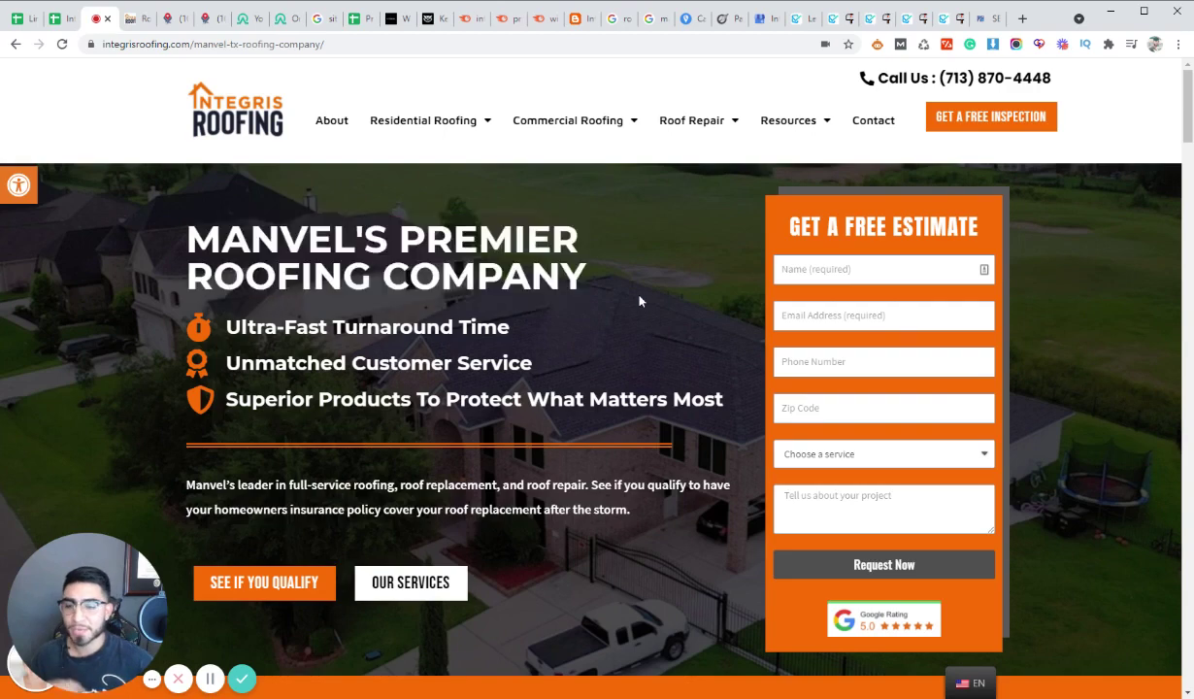
scroll(636, 300, "down", 5)
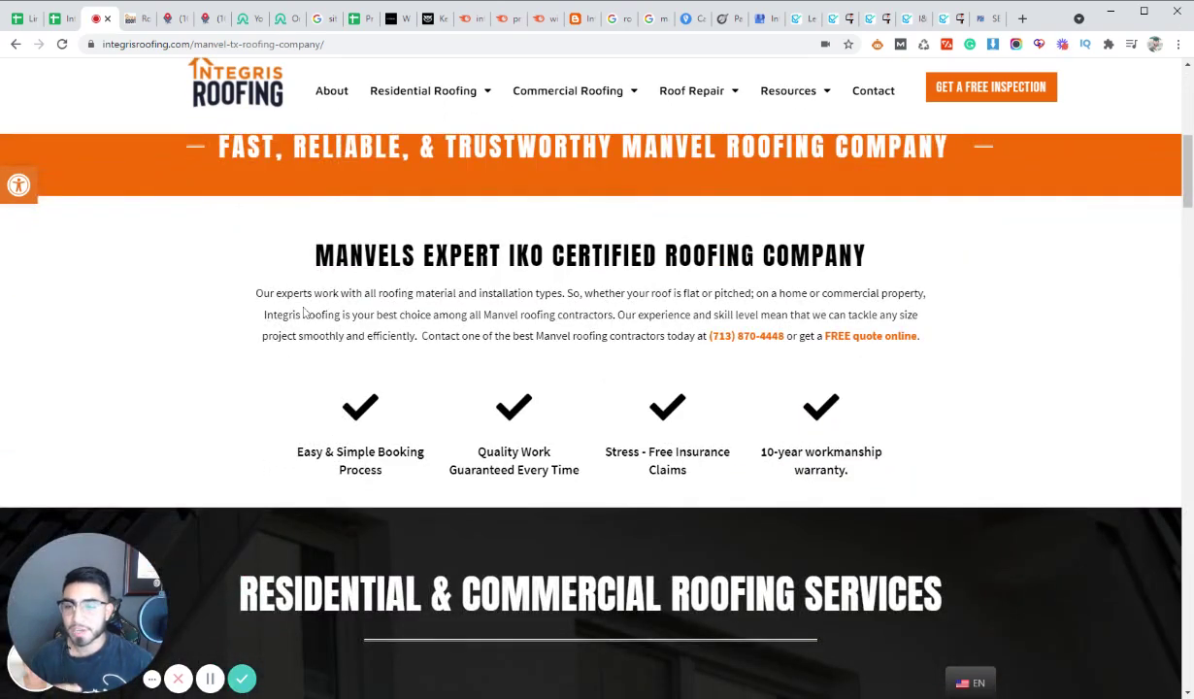
scroll(369, 378, "down", 5)
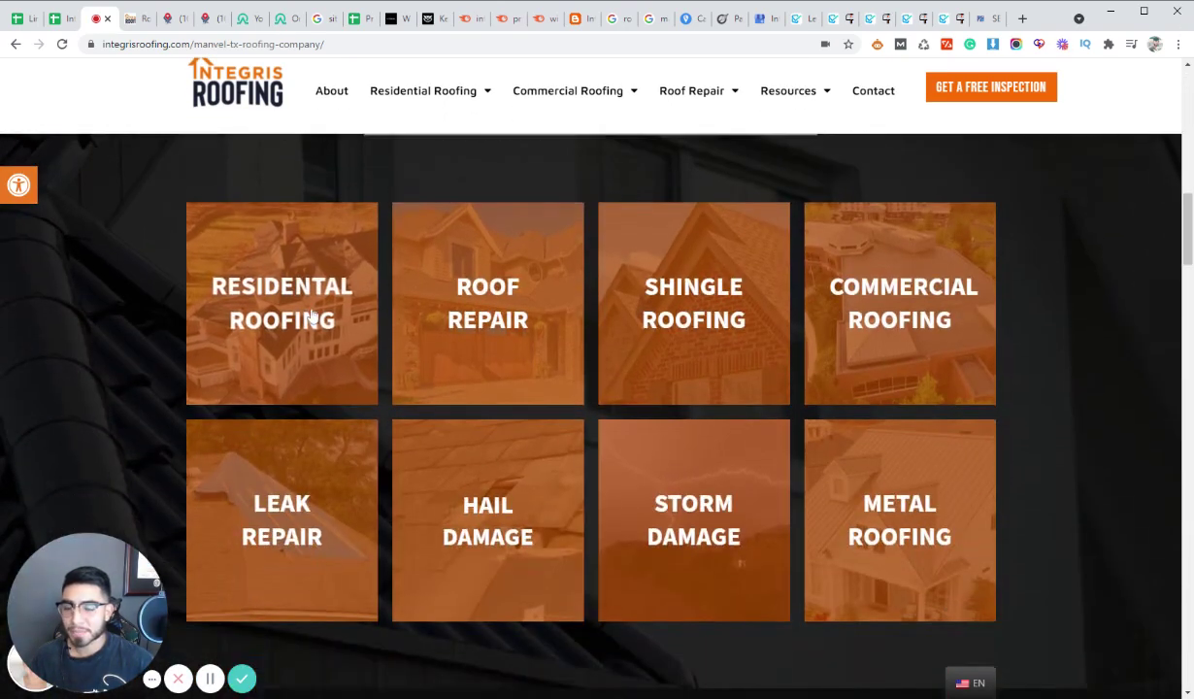
scroll(369, 378, "up", 2)
scroll(369, 378, "down", 15)
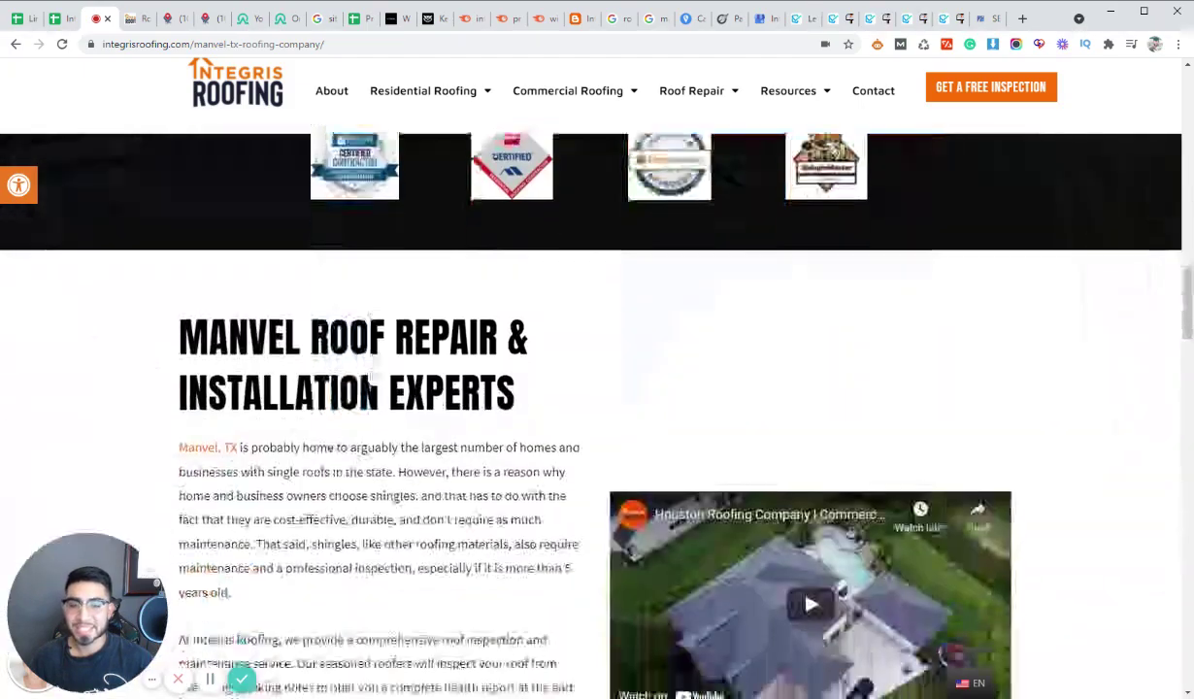
scroll(371, 376, "down", 7)
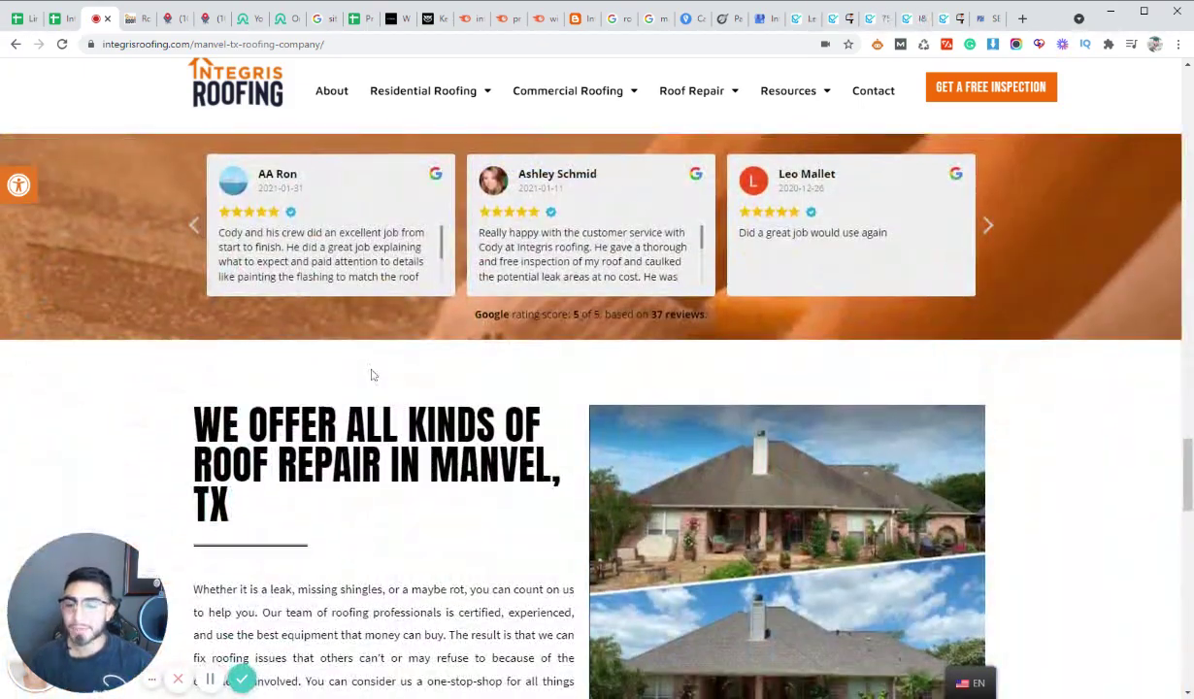
scroll(369, 371, "down", 3)
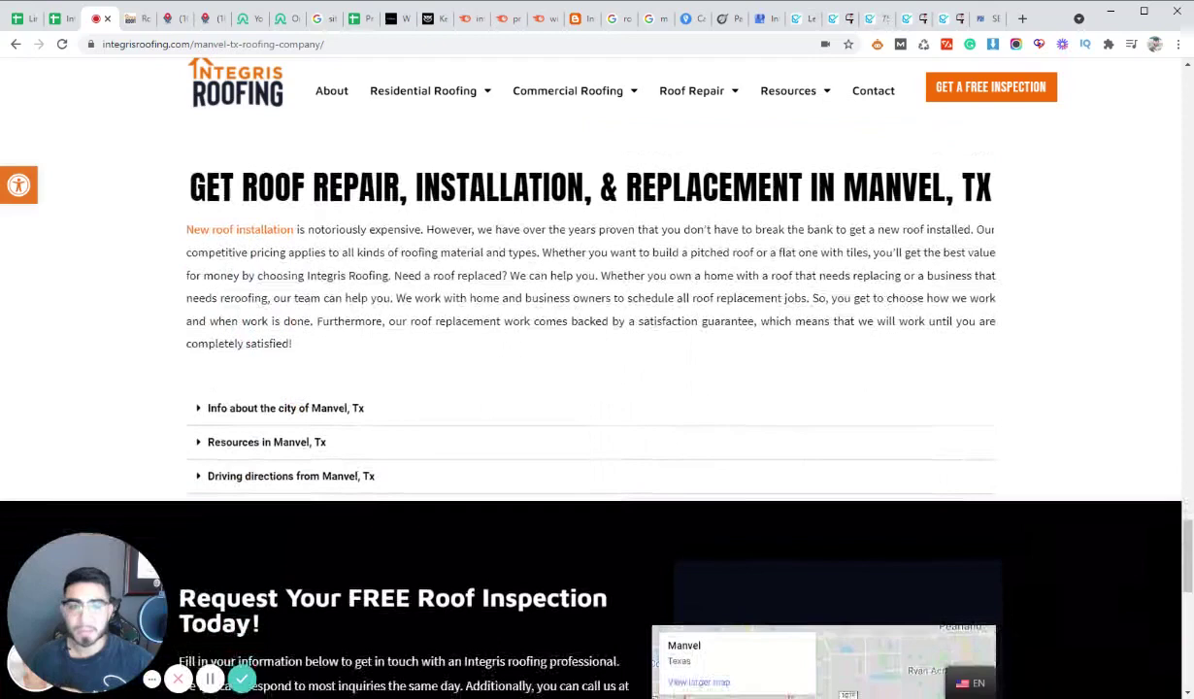
scroll(156, 376, "down", 1)
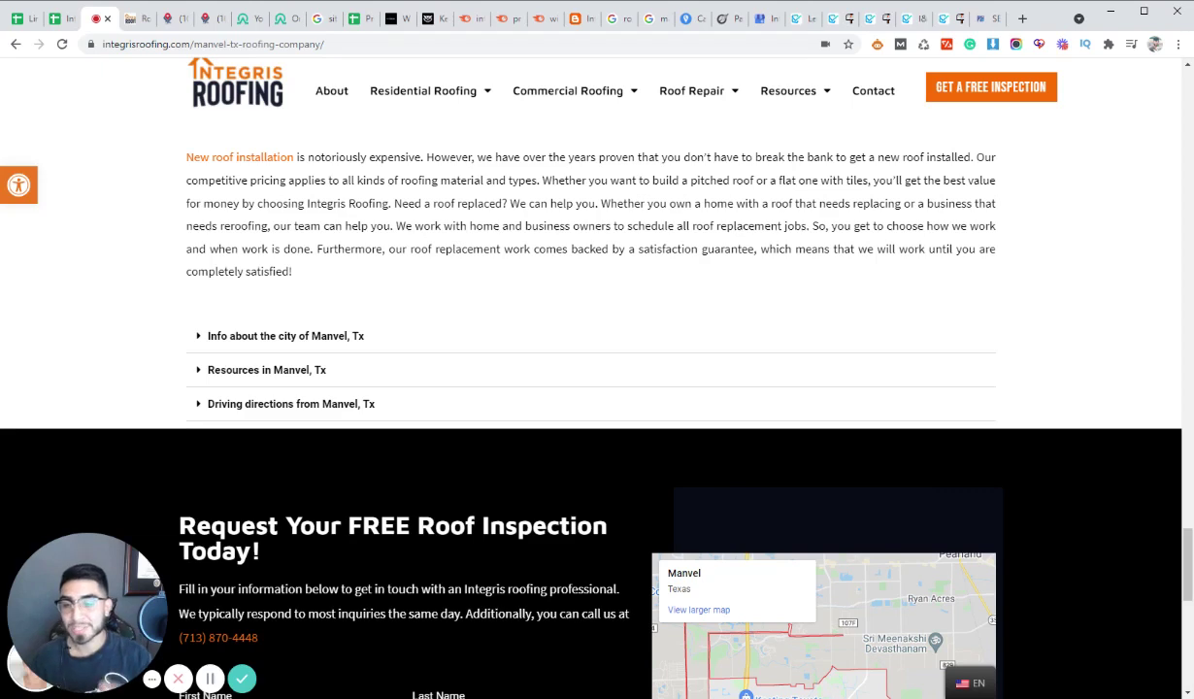
scroll(155, 364, "down", 4)
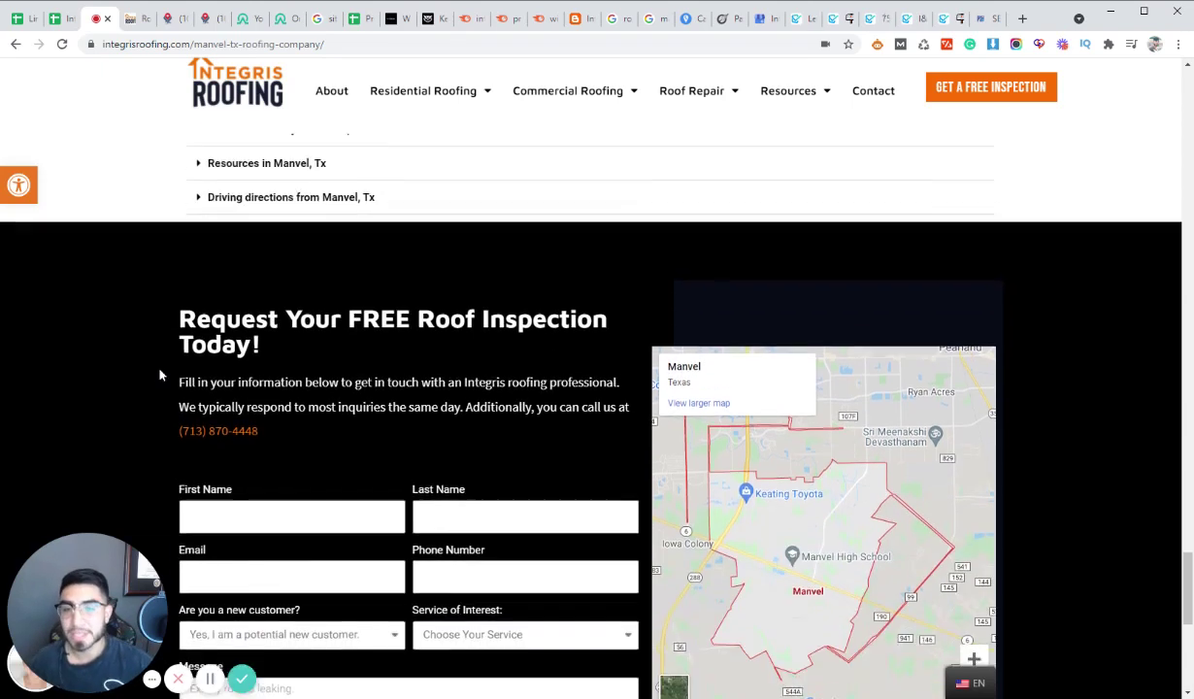
scroll(824, 372, "up", 1)
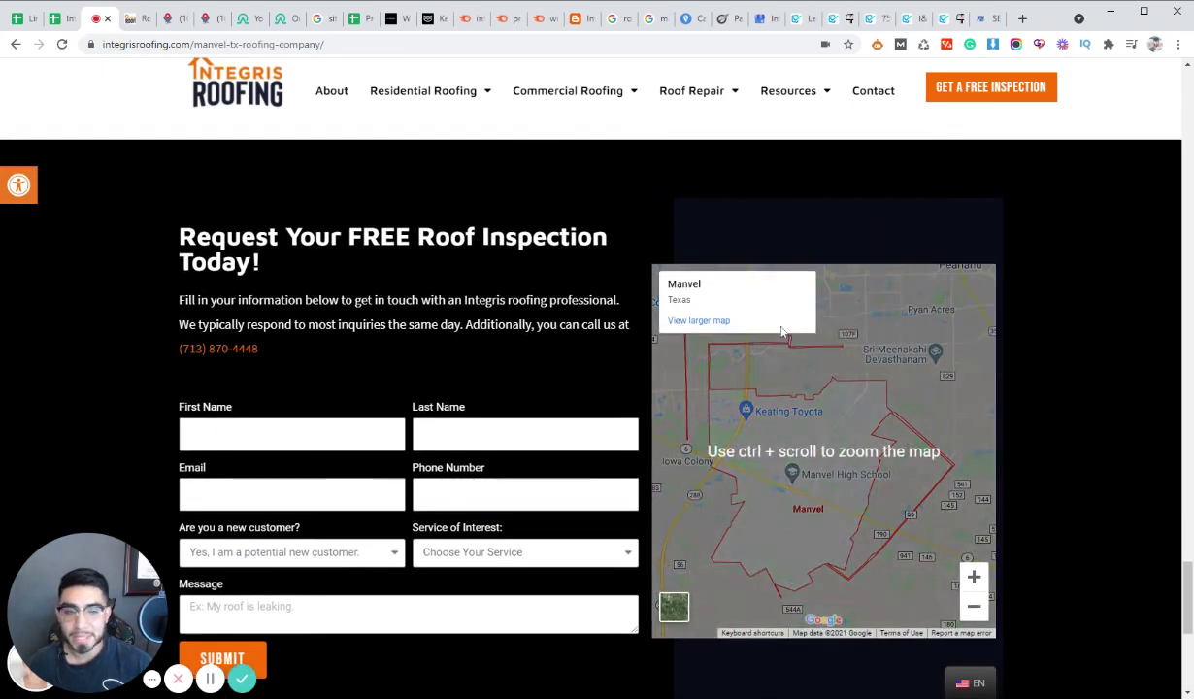
scroll(514, 475, "up", 3)
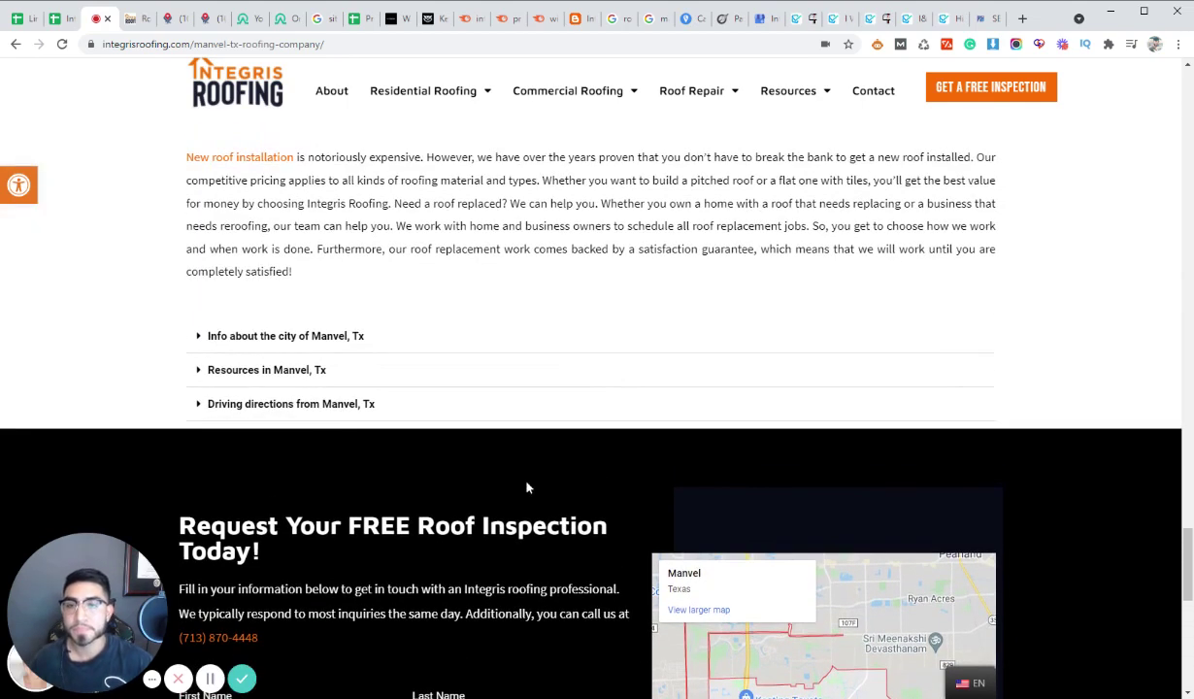
Step: Review the Manvel Info and Resources accordions, then expand Driving directions to show the 29 min, 27 mile route
left_click(201, 338)
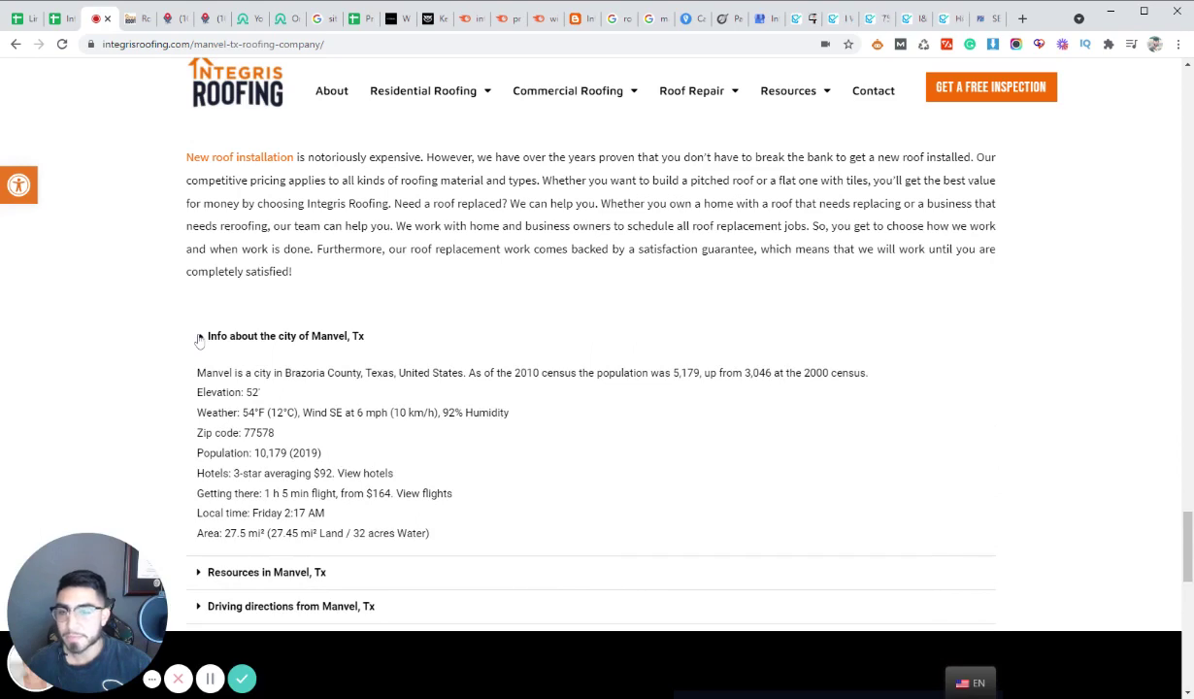
left_click(199, 338)
scroll(196, 335, "down", 1)
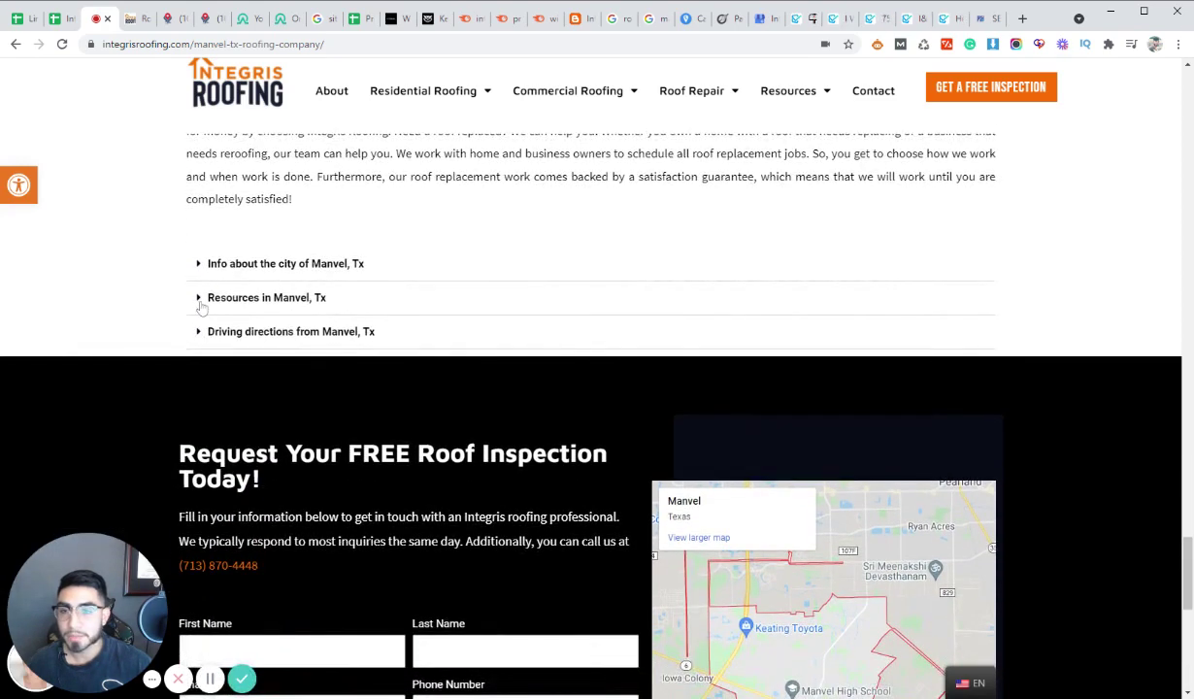
left_click(198, 307)
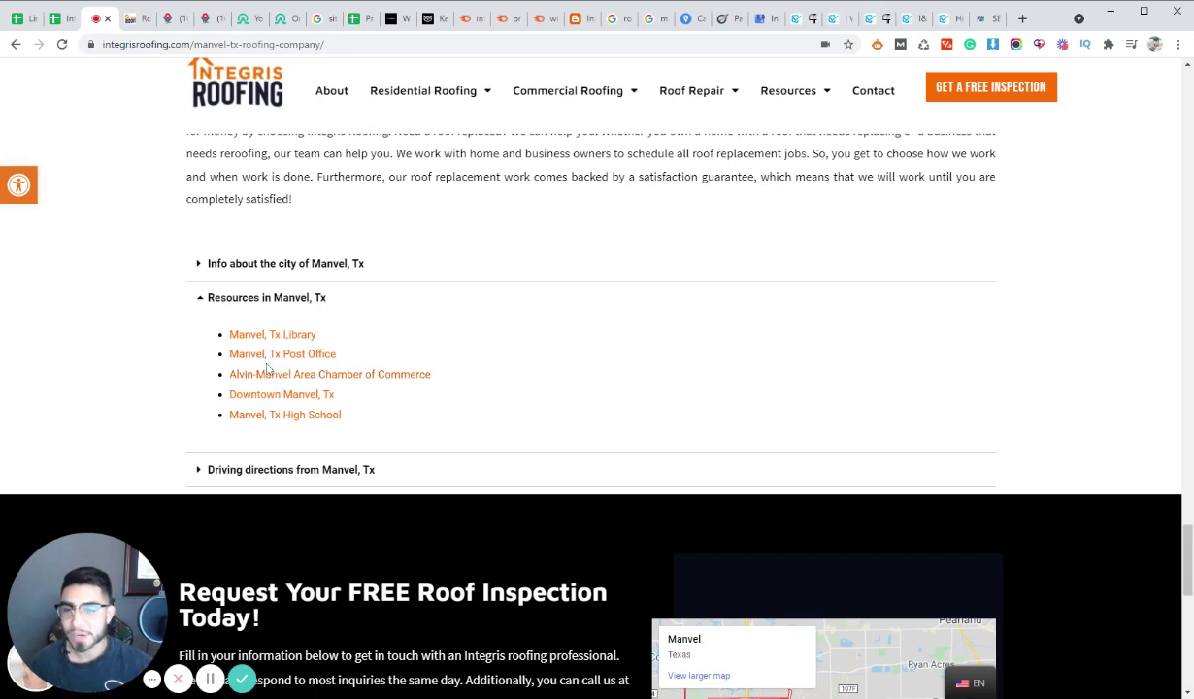
left_click(201, 297)
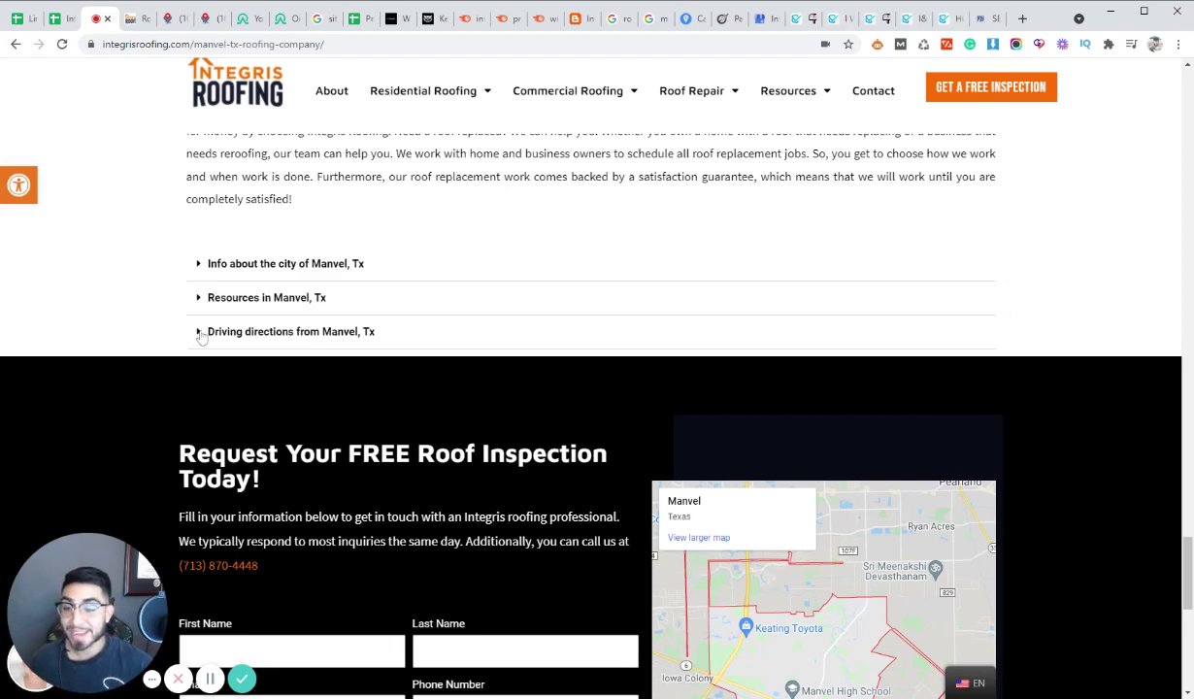
left_click(201, 332)
scroll(218, 343, "down", 5)
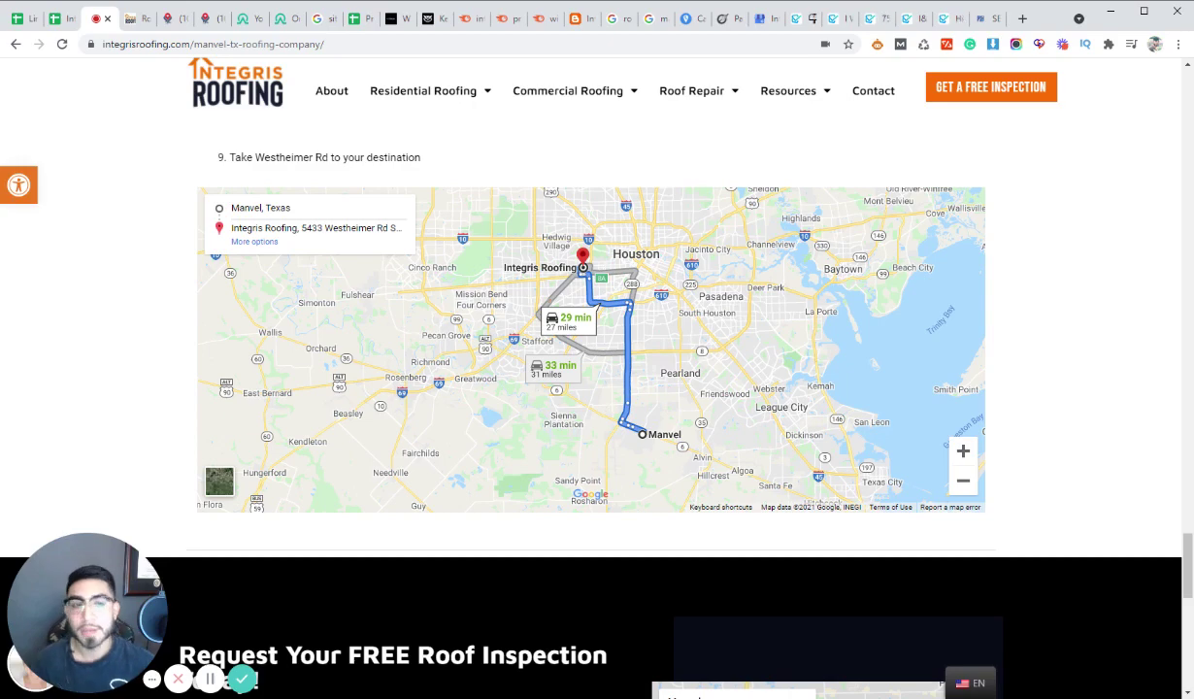
Step: Search Google for 'intgeris roofing' in a new tab and view the Maps business listings
left_click(1022, 20)
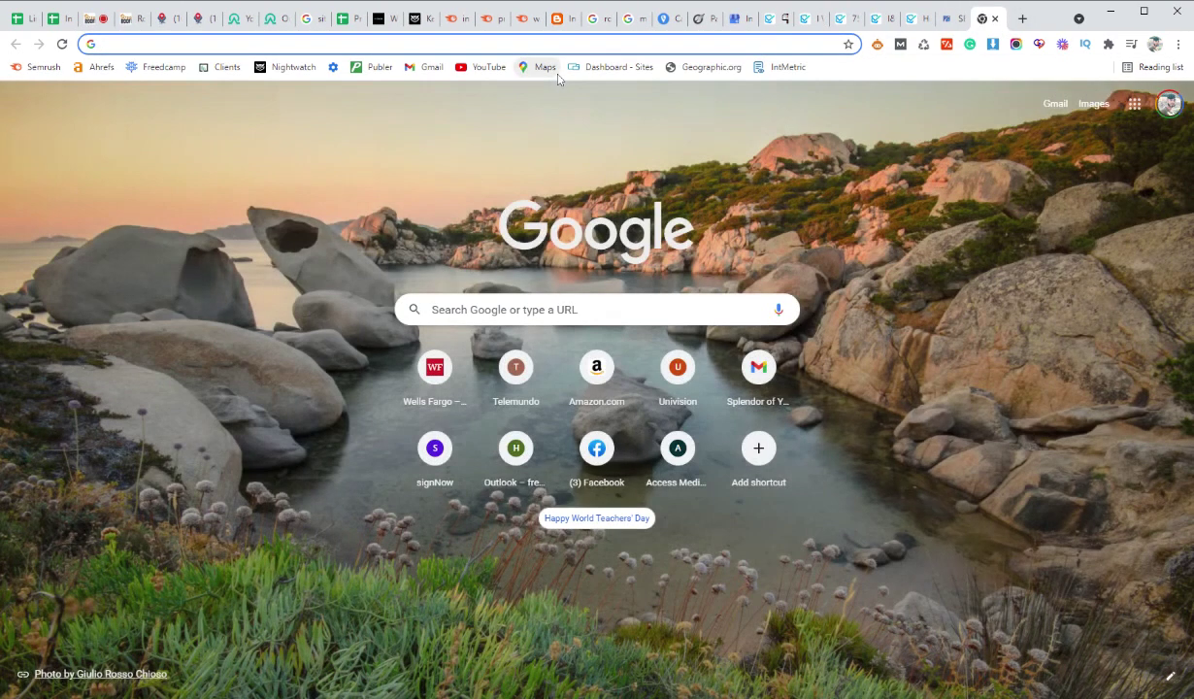
type("intgeris roofing")
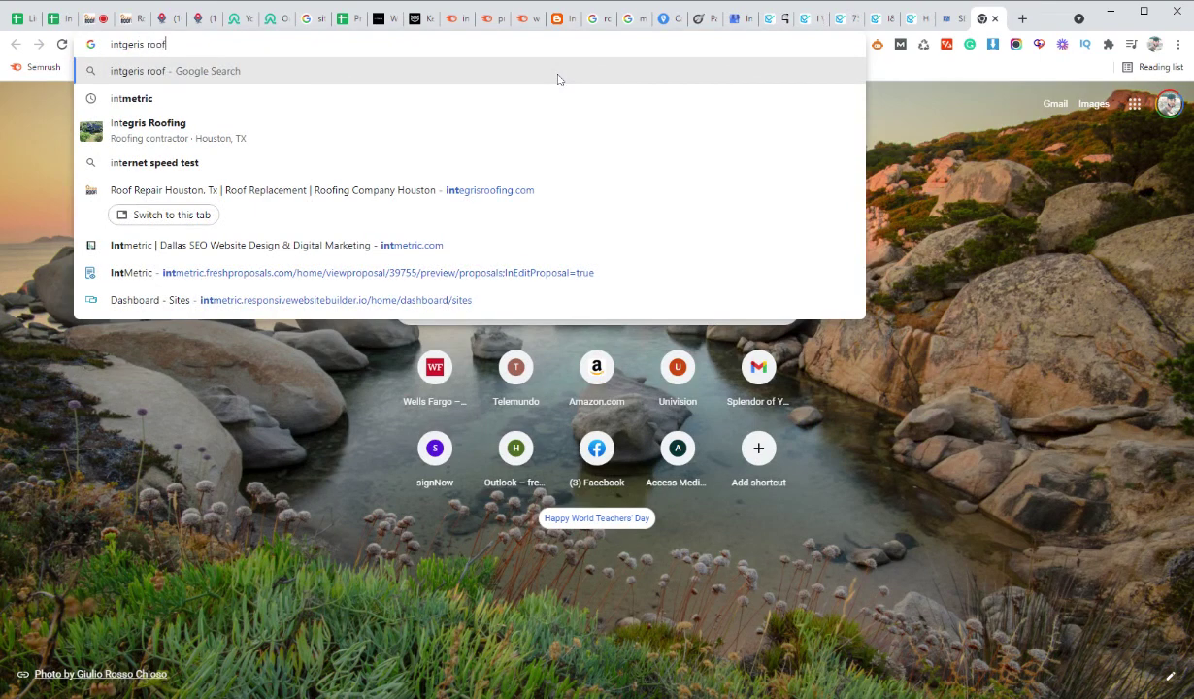
key("Return")
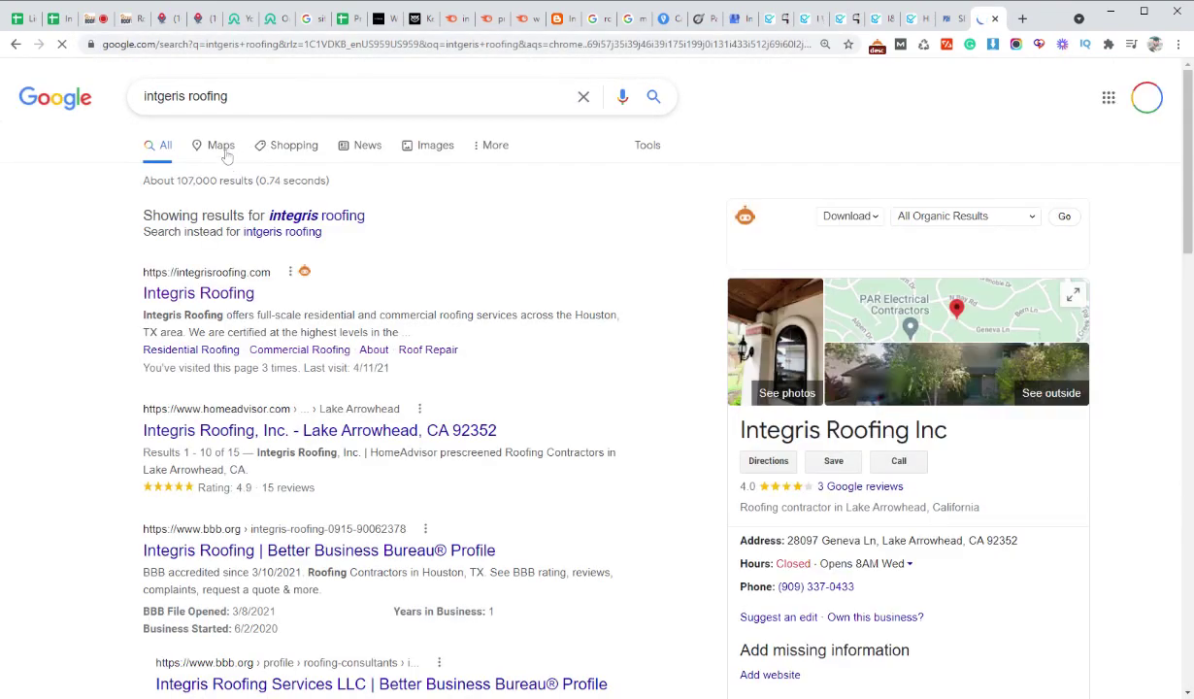
left_click(223, 148)
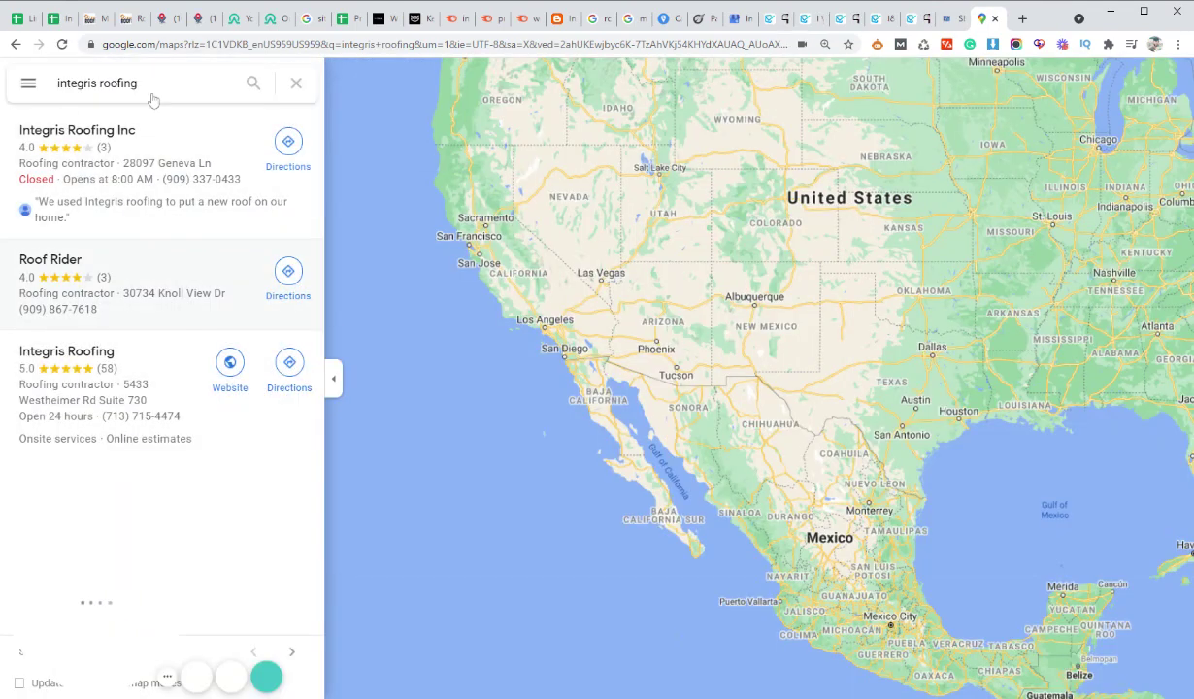
Step: Get directions to the 5.0-rated Integris Roofing listing starting from Manvel
left_click(165, 382)
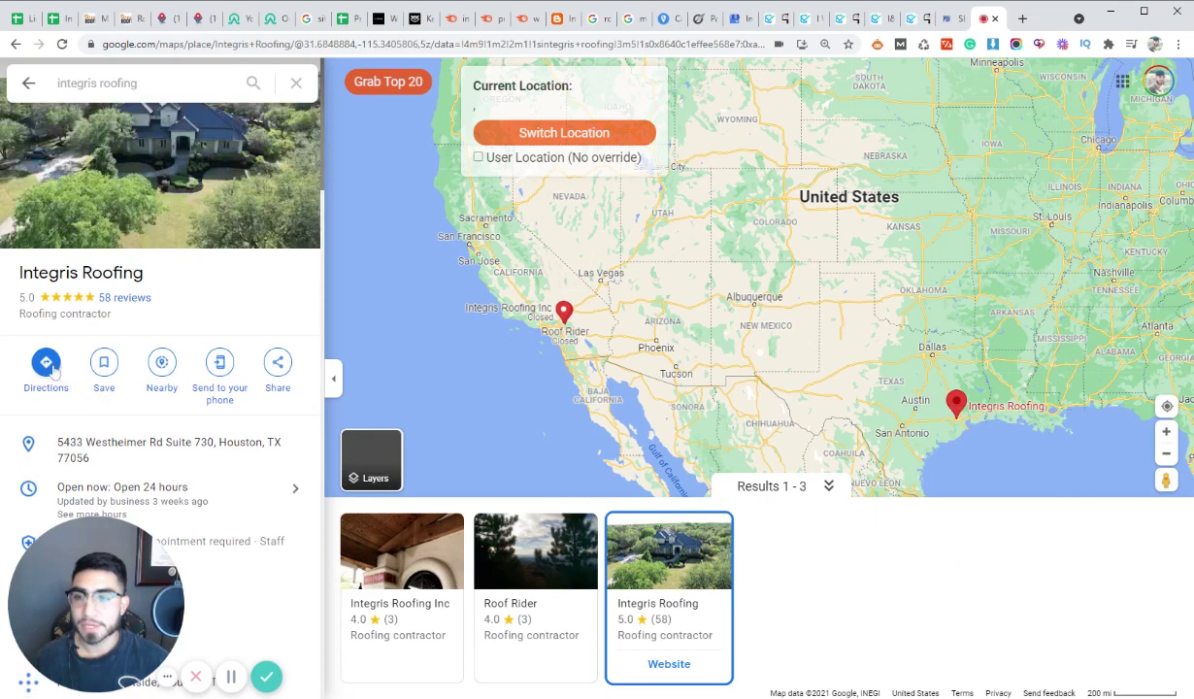
left_click(47, 365)
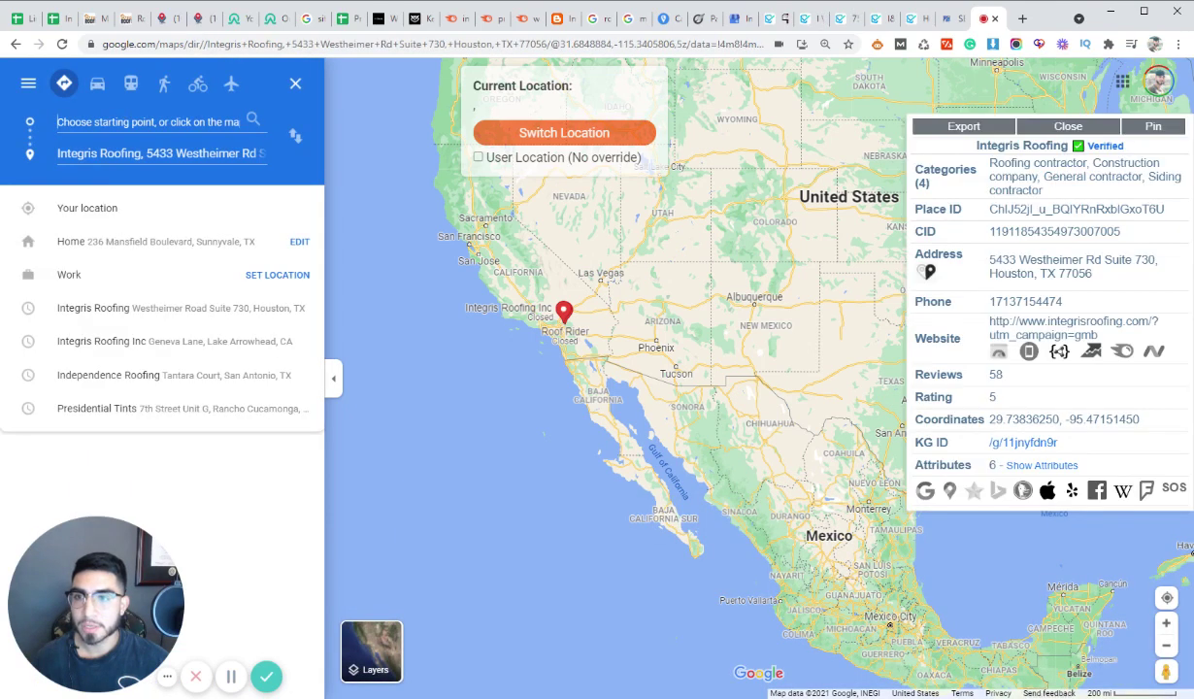
type("manvel")
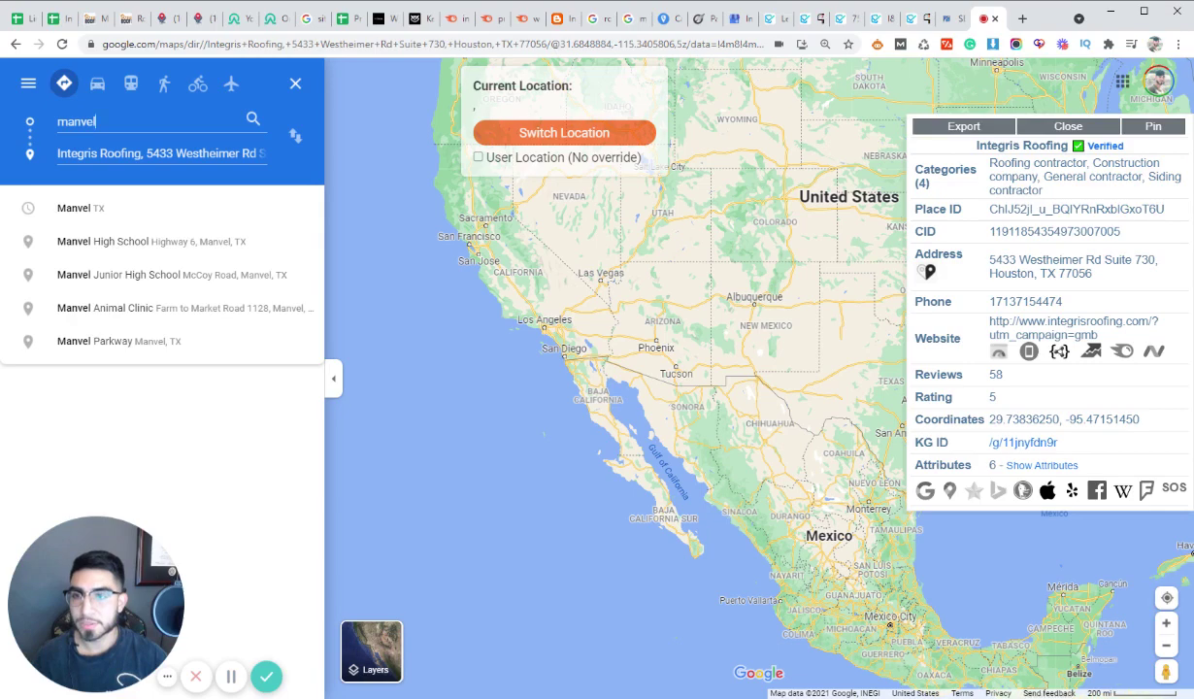
key("Return")
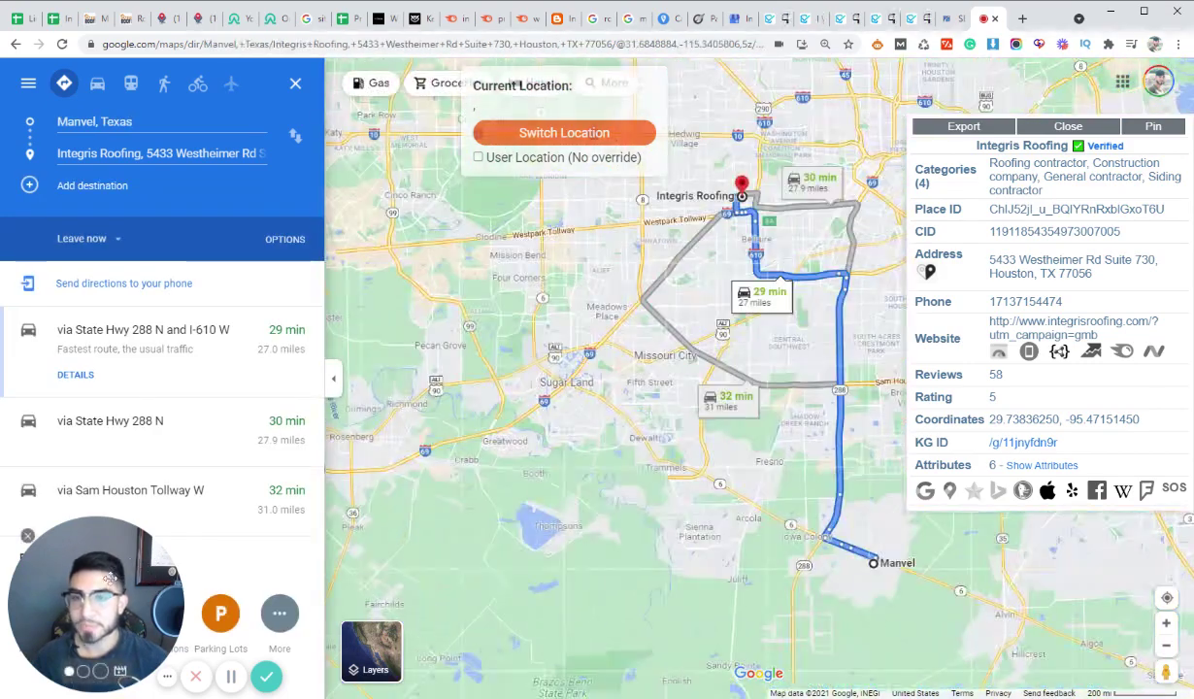
Step: Close the business info panel and pan the map to show the full Manvel route
left_click_drag(137, 574, 969, 563)
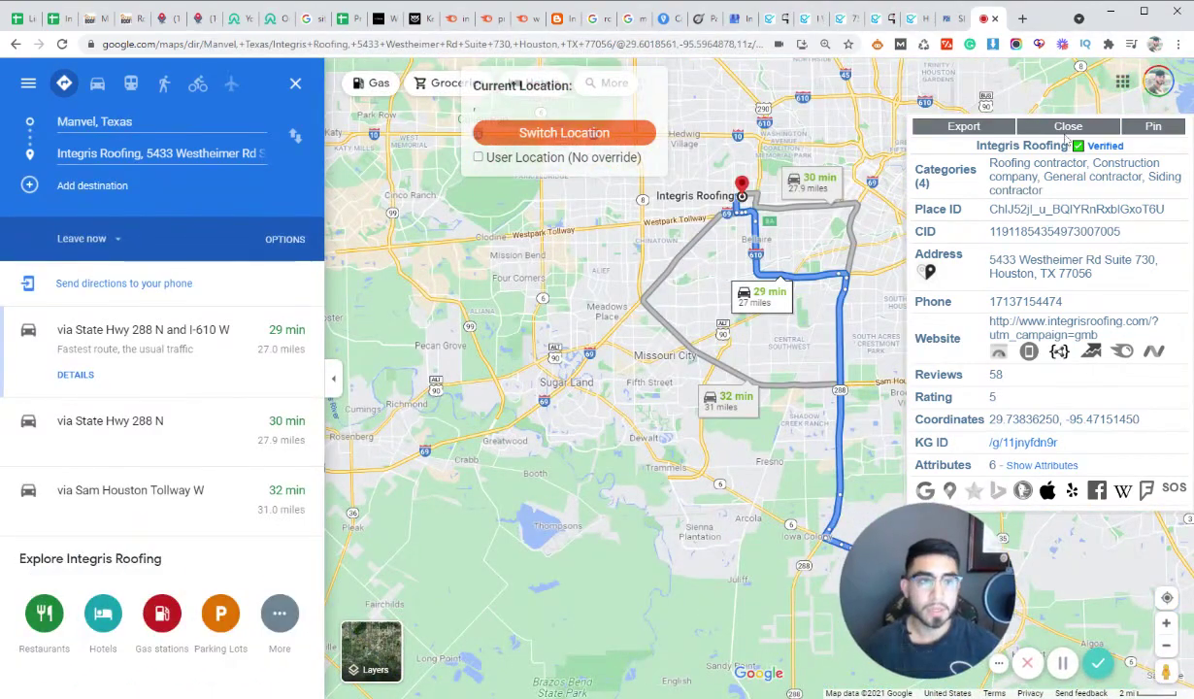
left_click(1021, 128)
left_click_drag(755, 251, 633, 274)
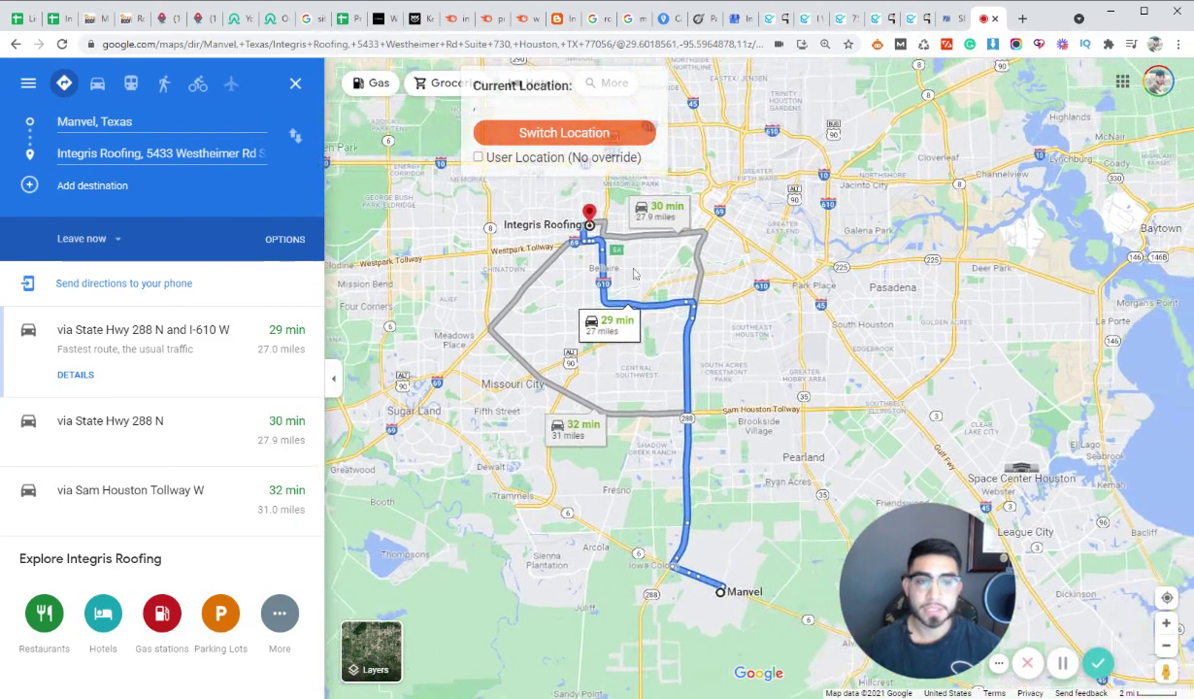
left_click(28, 87)
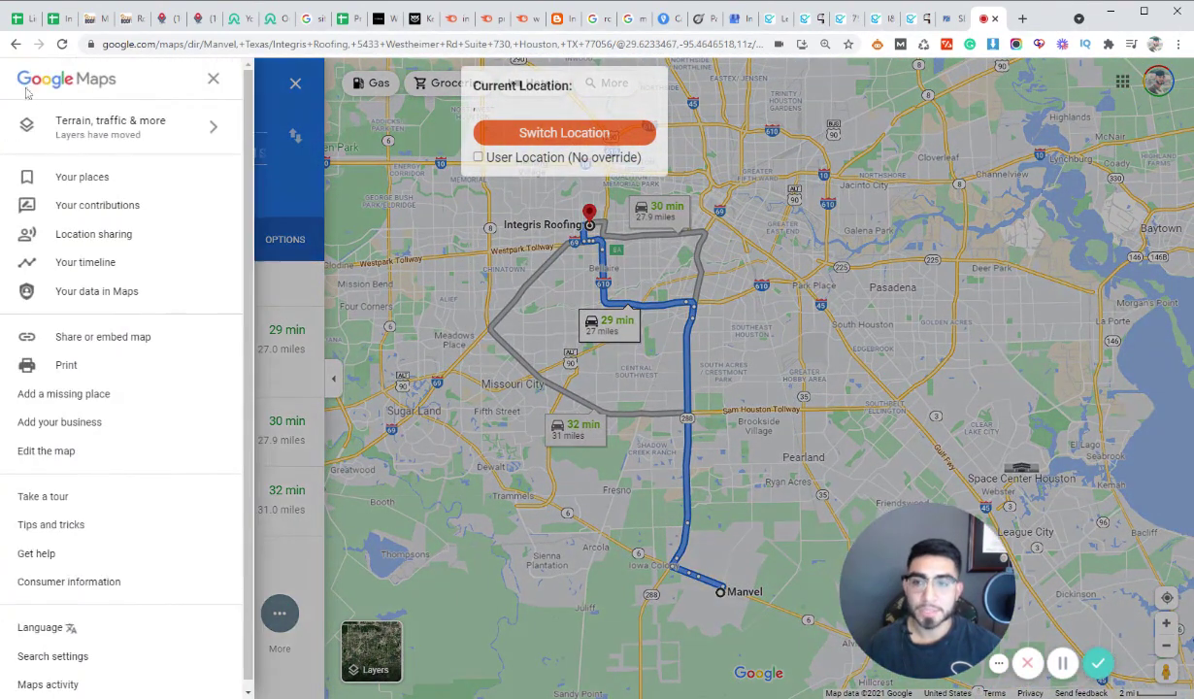
Step: Copy the medium-size iframe embed HTML for the Manvel-to-Integris route and close the share window
left_click(77, 337)
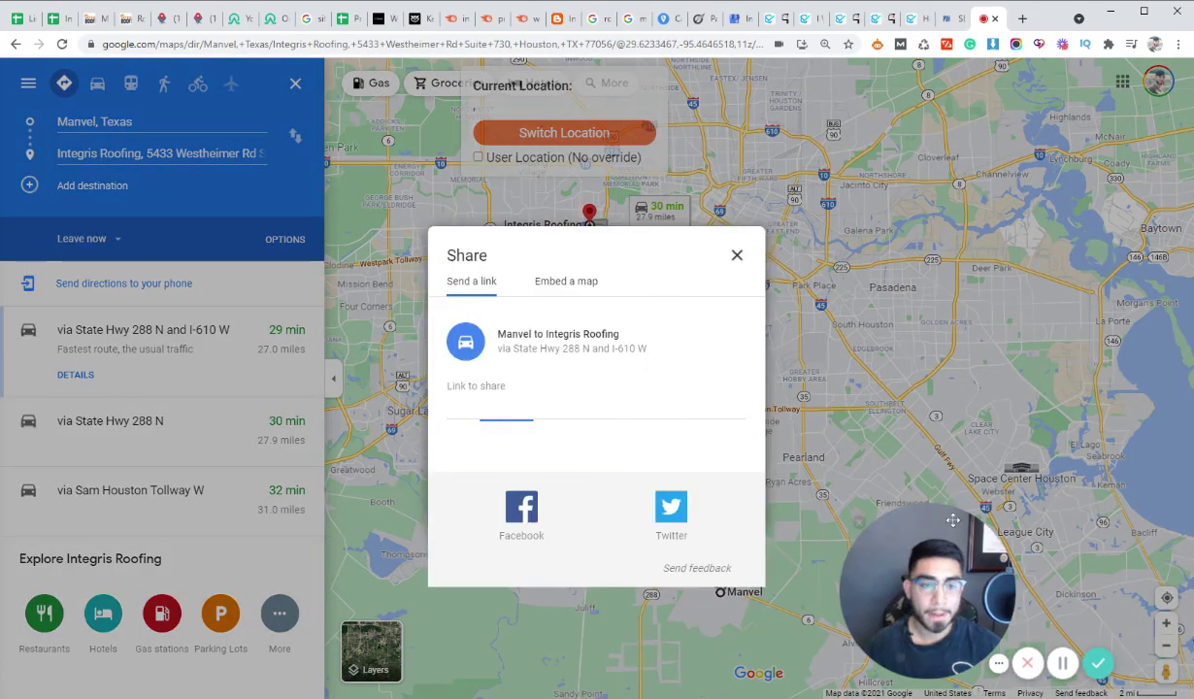
left_click_drag(953, 520, 1000, 532)
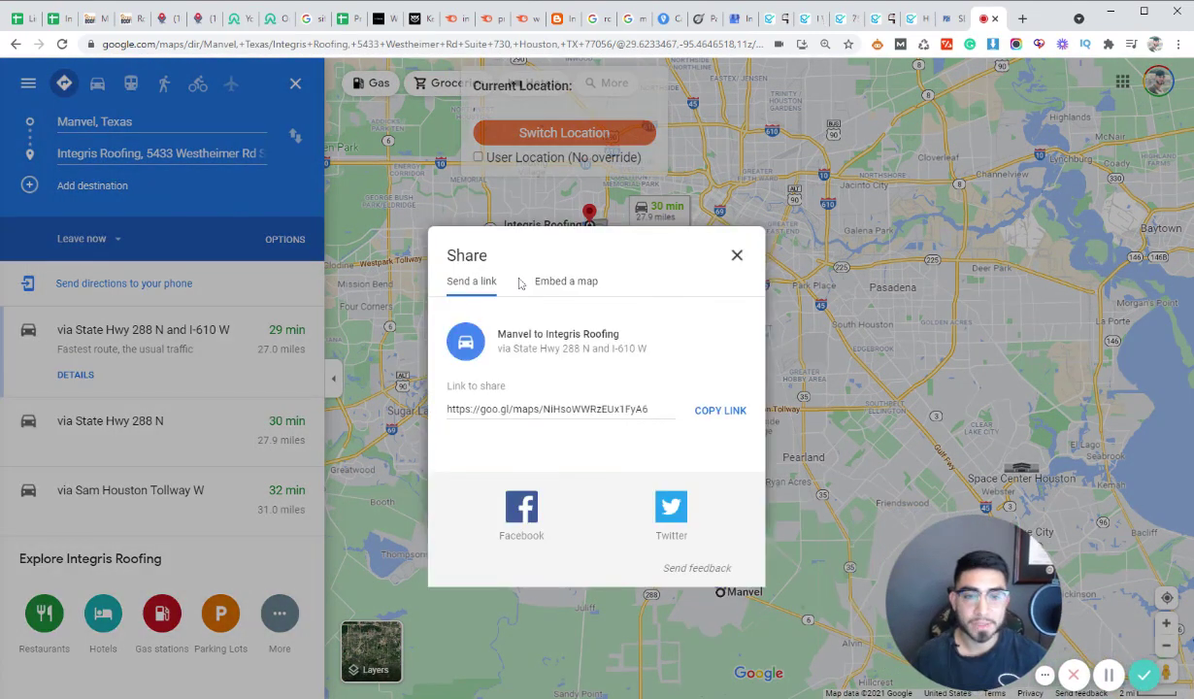
left_click(560, 284)
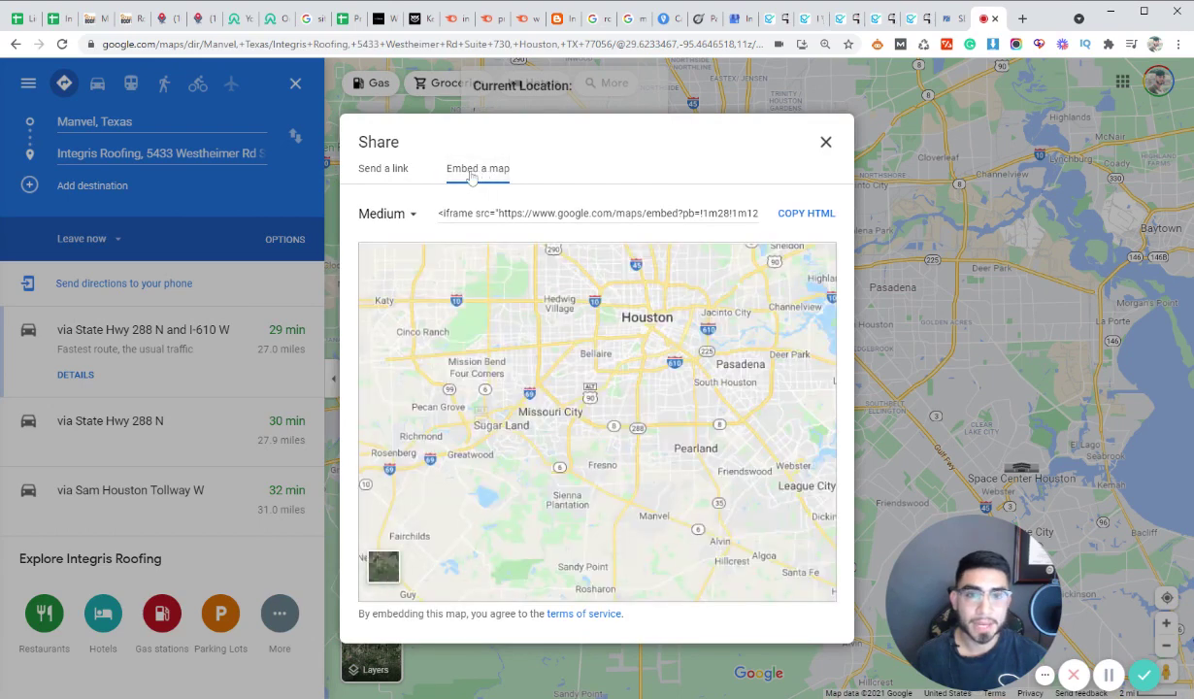
left_click(456, 213)
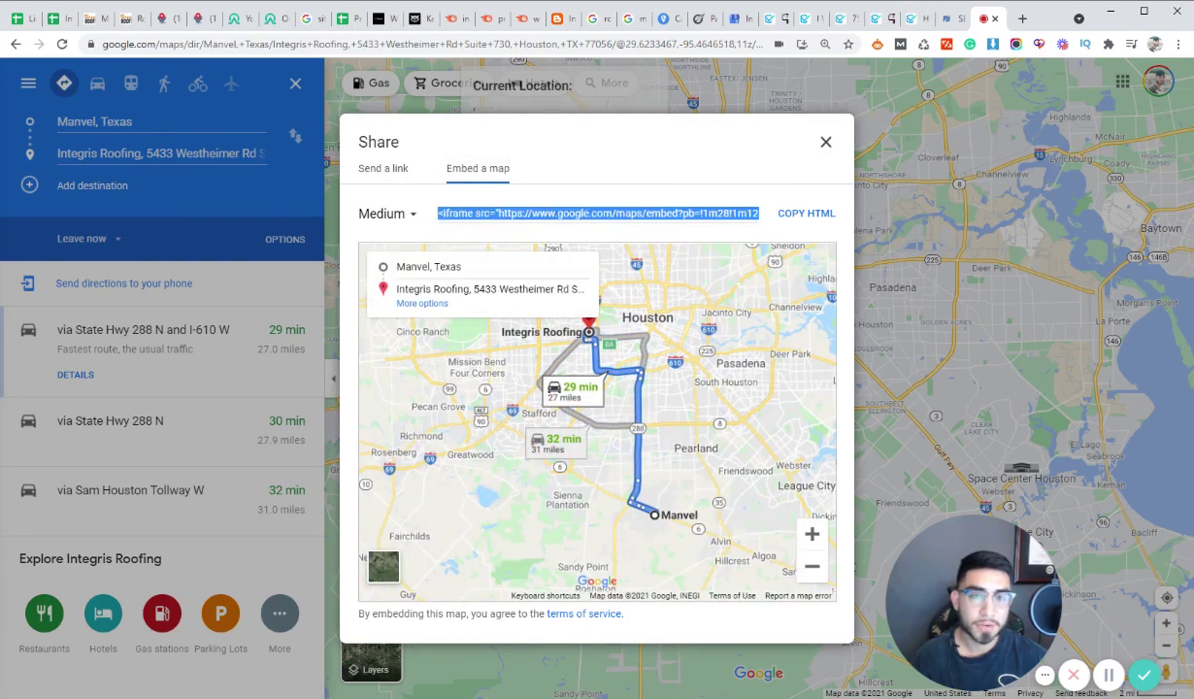
left_click(713, 175)
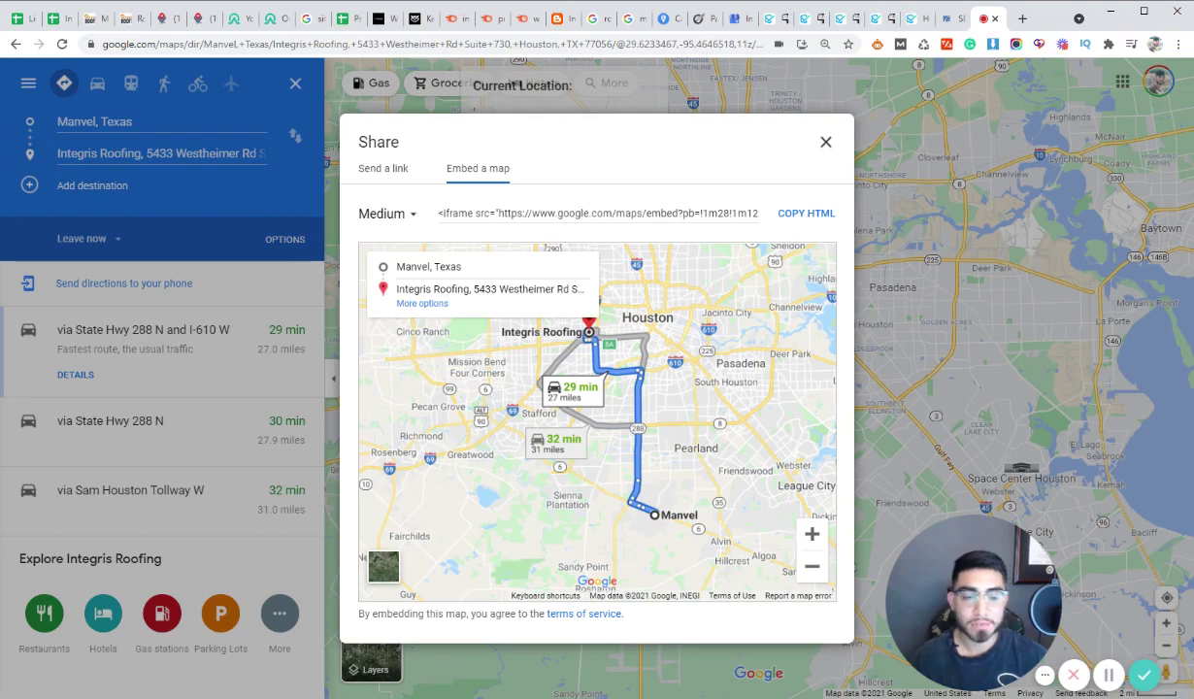
left_click(827, 144)
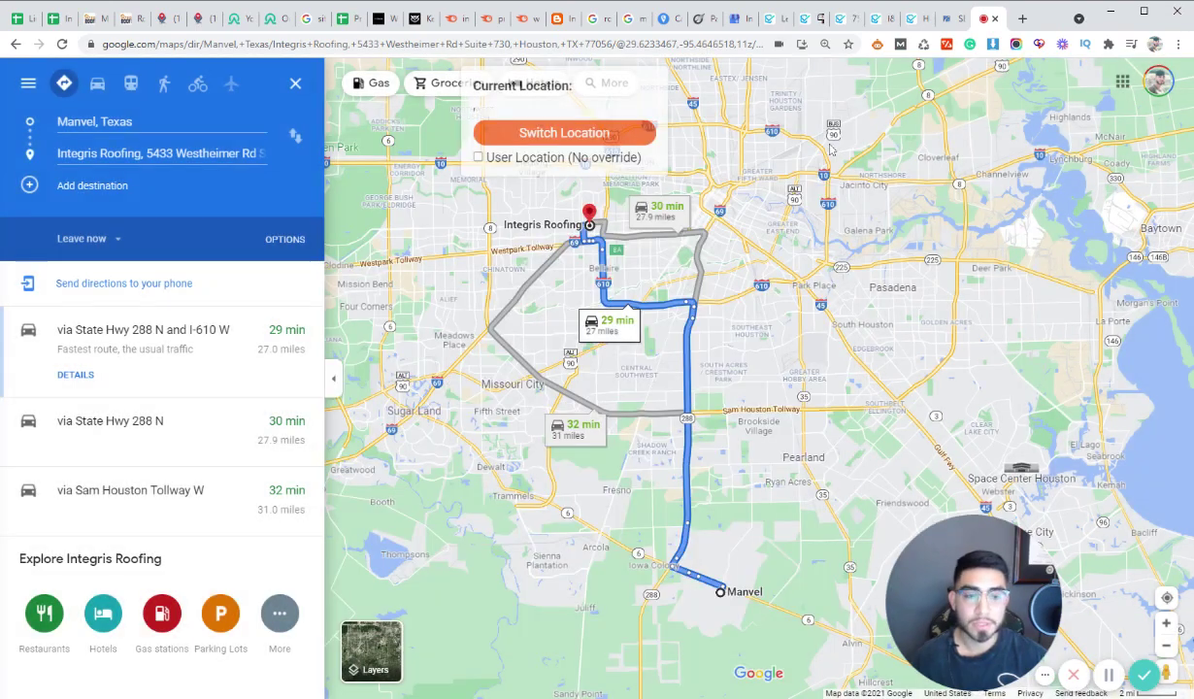
Step: Check the embedded route map on the Integris Manvel page, then collapse the driving directions section
left_click(97, 20)
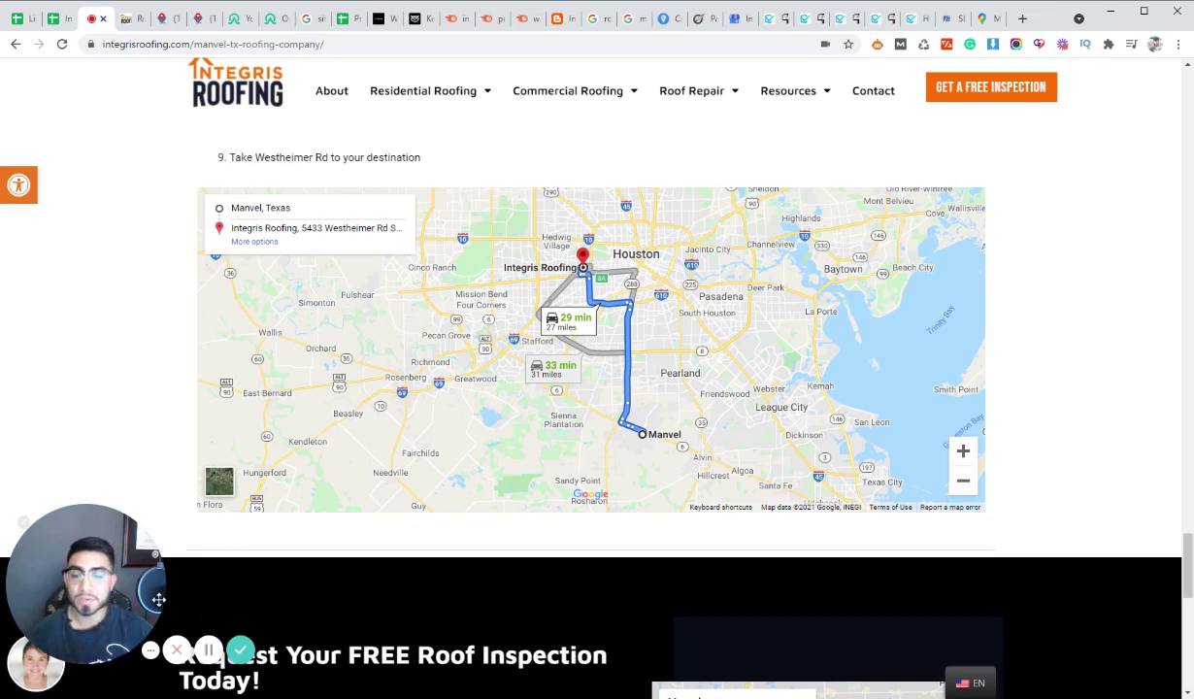
scroll(233, 590, "up", 4)
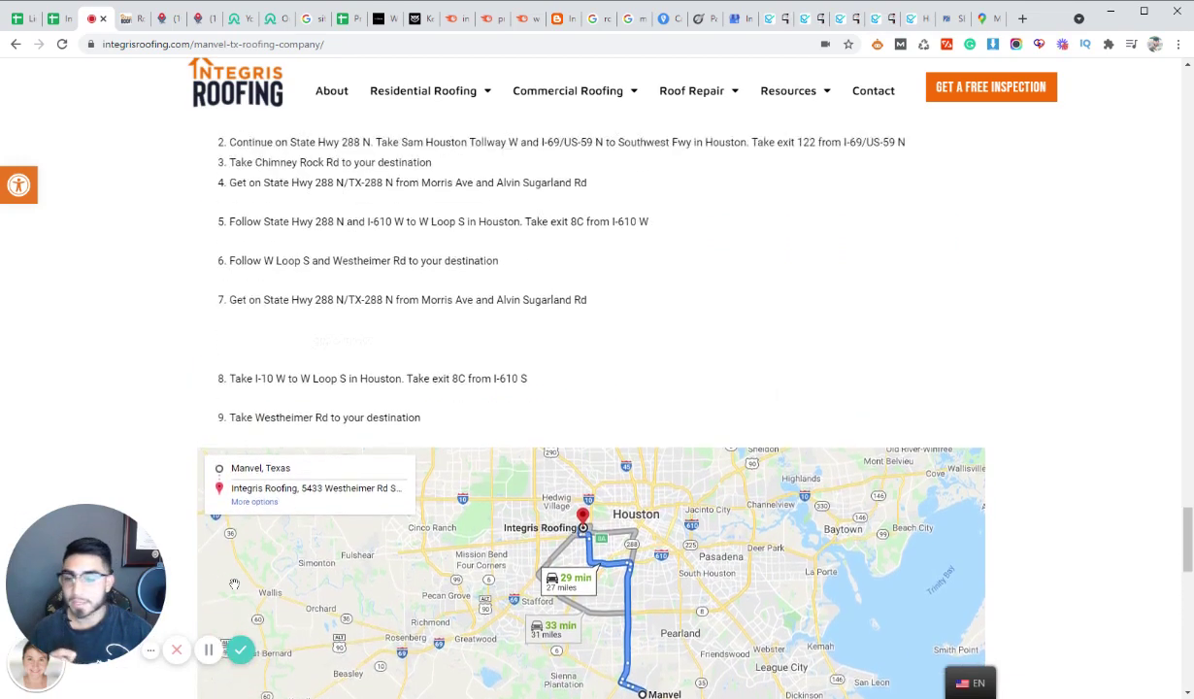
scroll(209, 482, "up", 3)
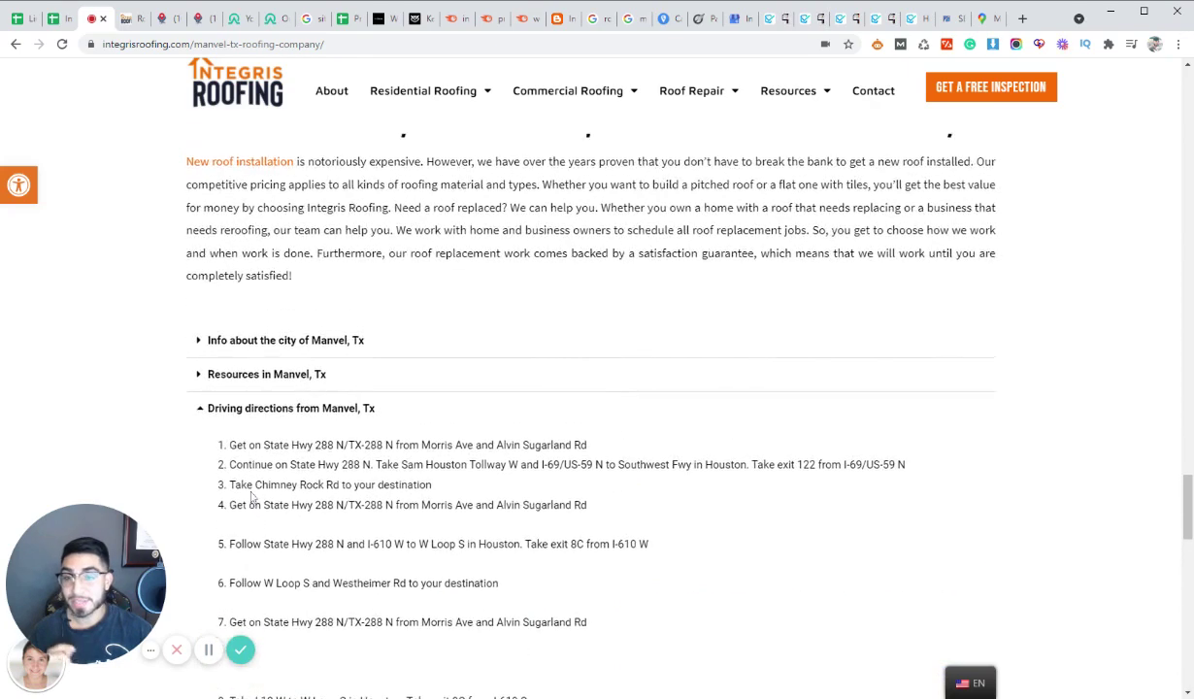
left_click(205, 483)
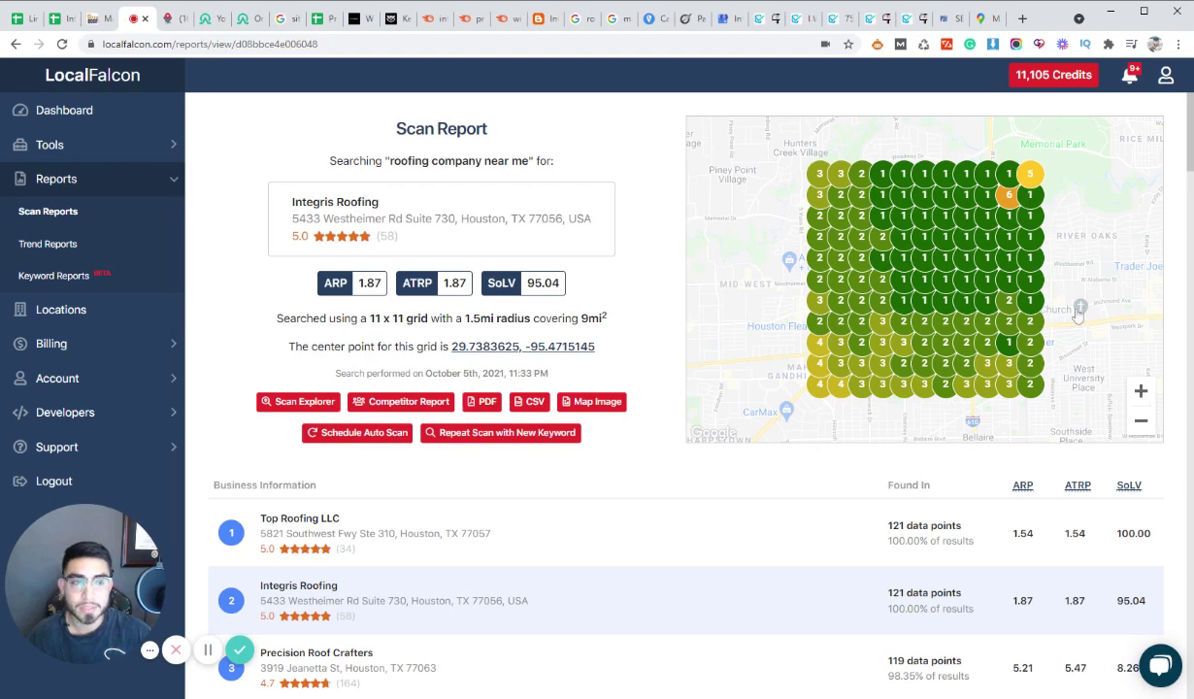
Step: Compare the 'roofing company near me' rank grid with the 'roofing near me' scan report
left_click_drag(1036, 305, 1024, 311)
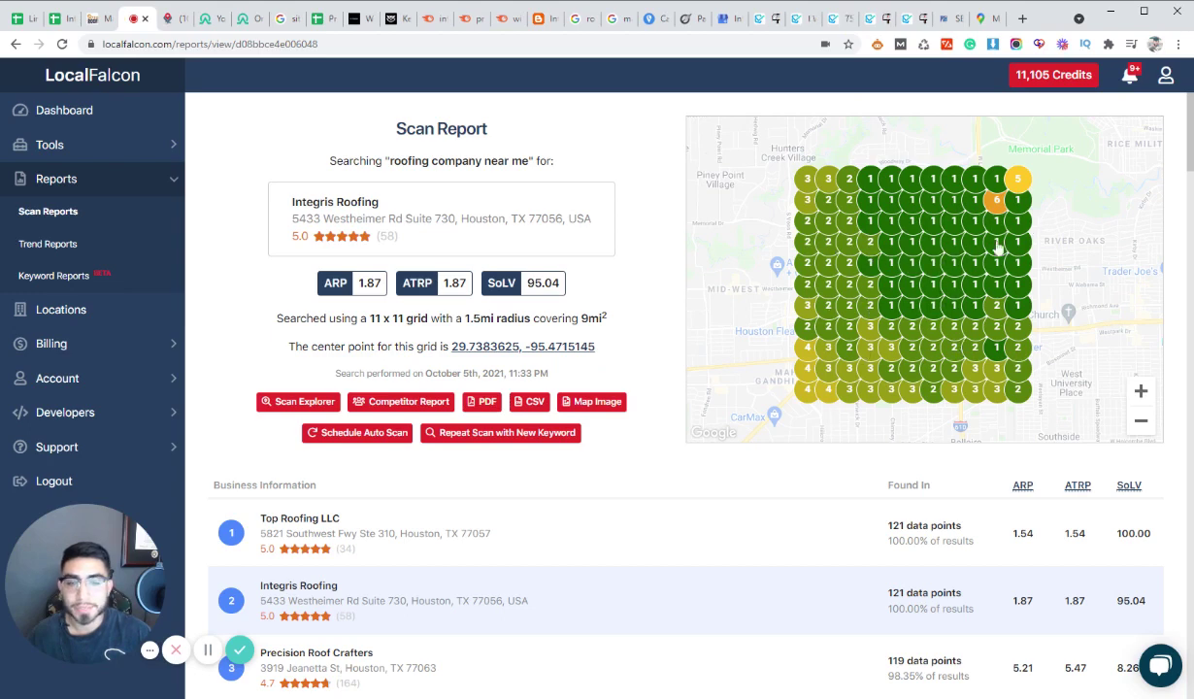
left_click(172, 21)
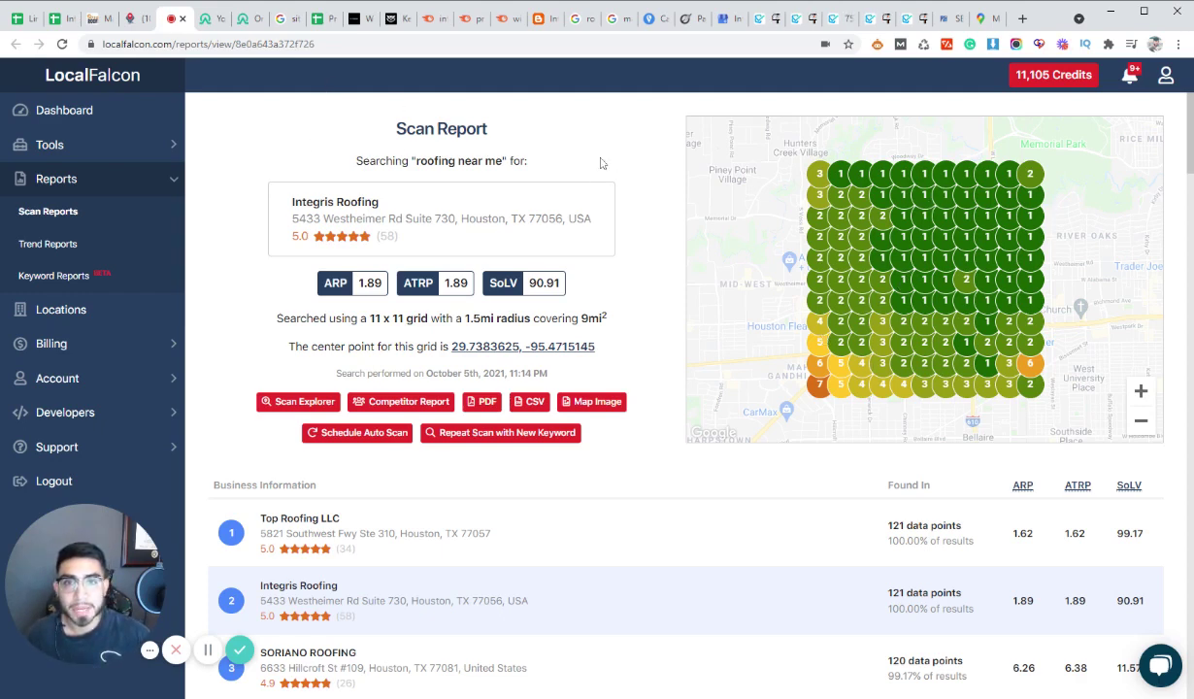
left_click(648, 19)
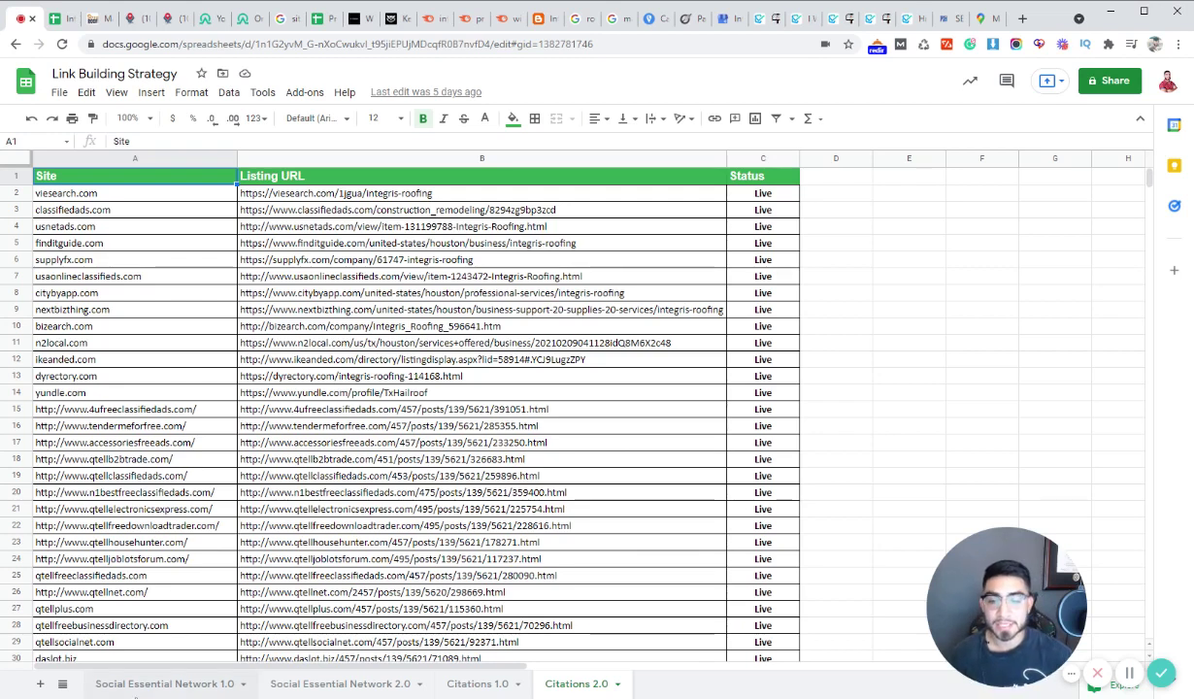
Step: Show the Social Essential Network 1.0 sheet and bring up the about.me profile link in row 2
left_click(165, 684)
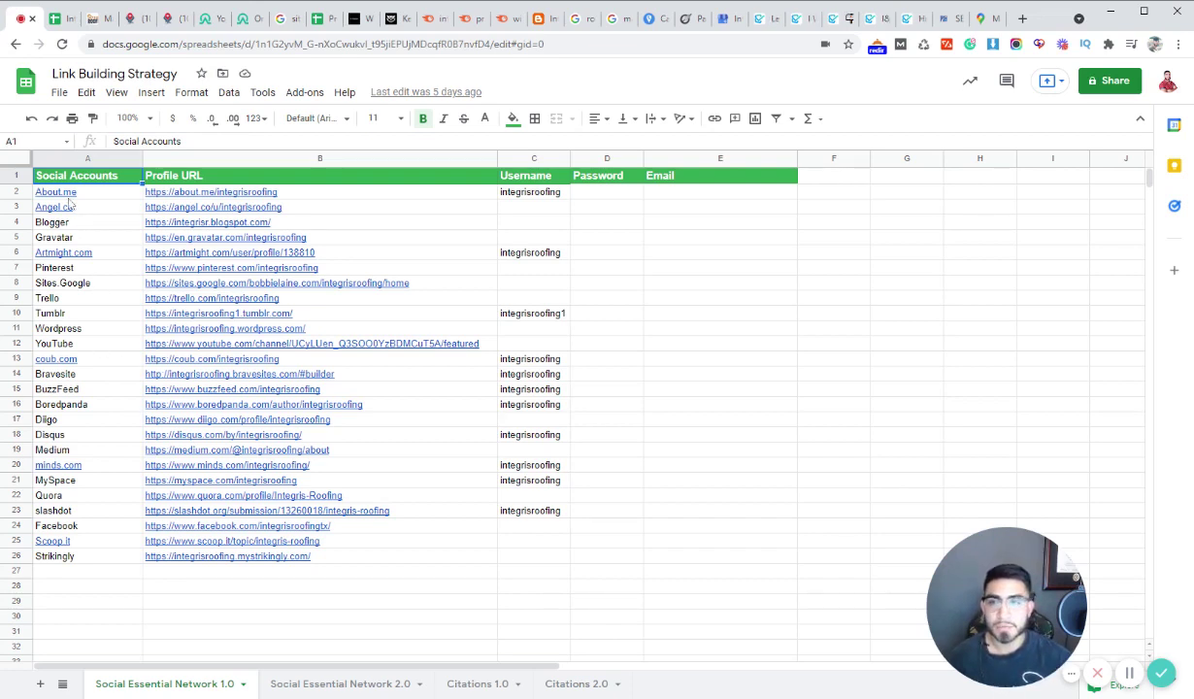
left_click(101, 310)
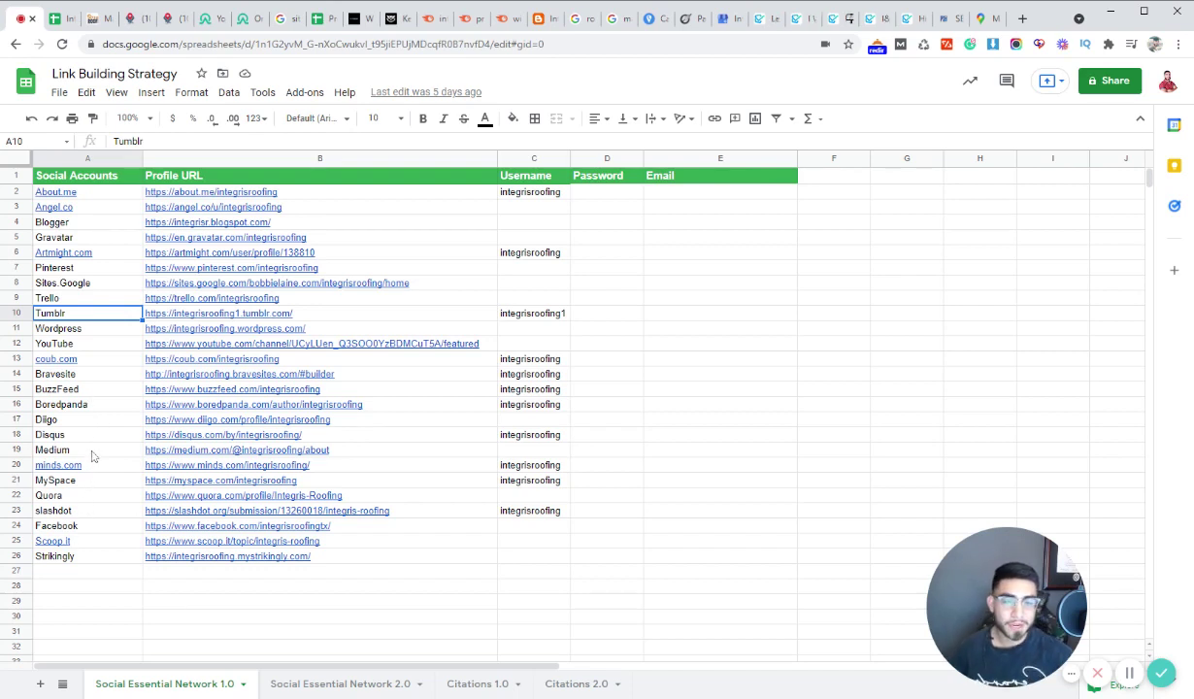
left_click(242, 584)
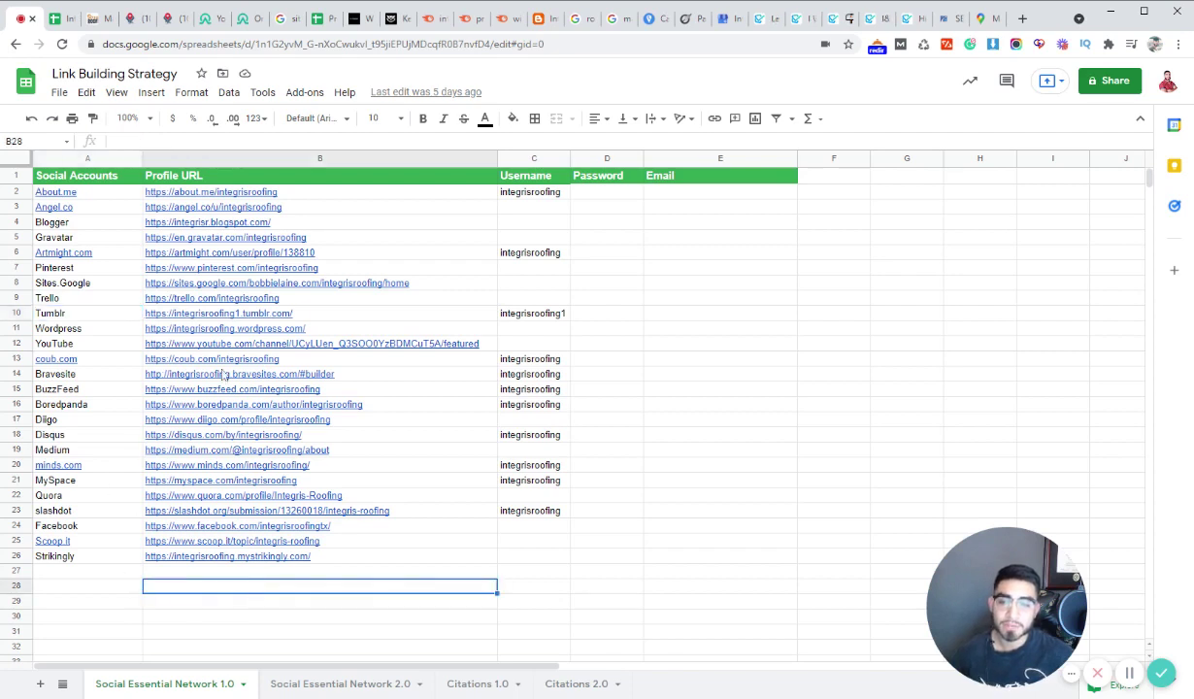
left_click(225, 191)
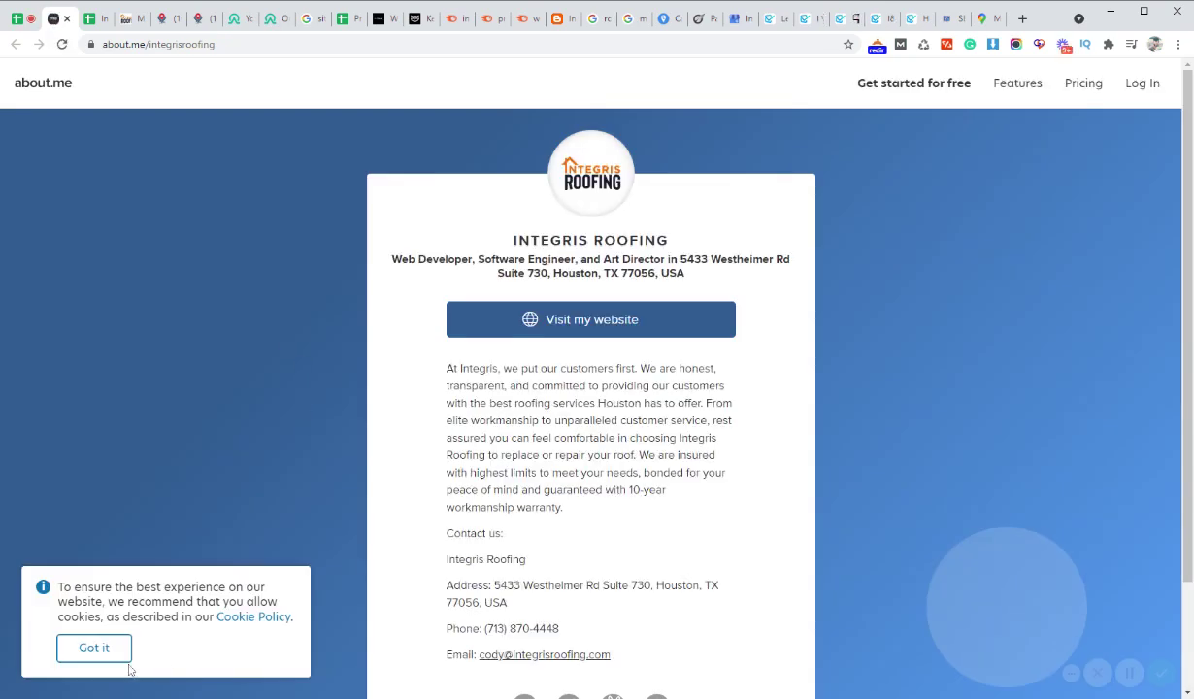
Step: Dismiss the cookie notice, review the Integris Roofing about.me profile, and return to the spreadsheet
left_click(107, 646)
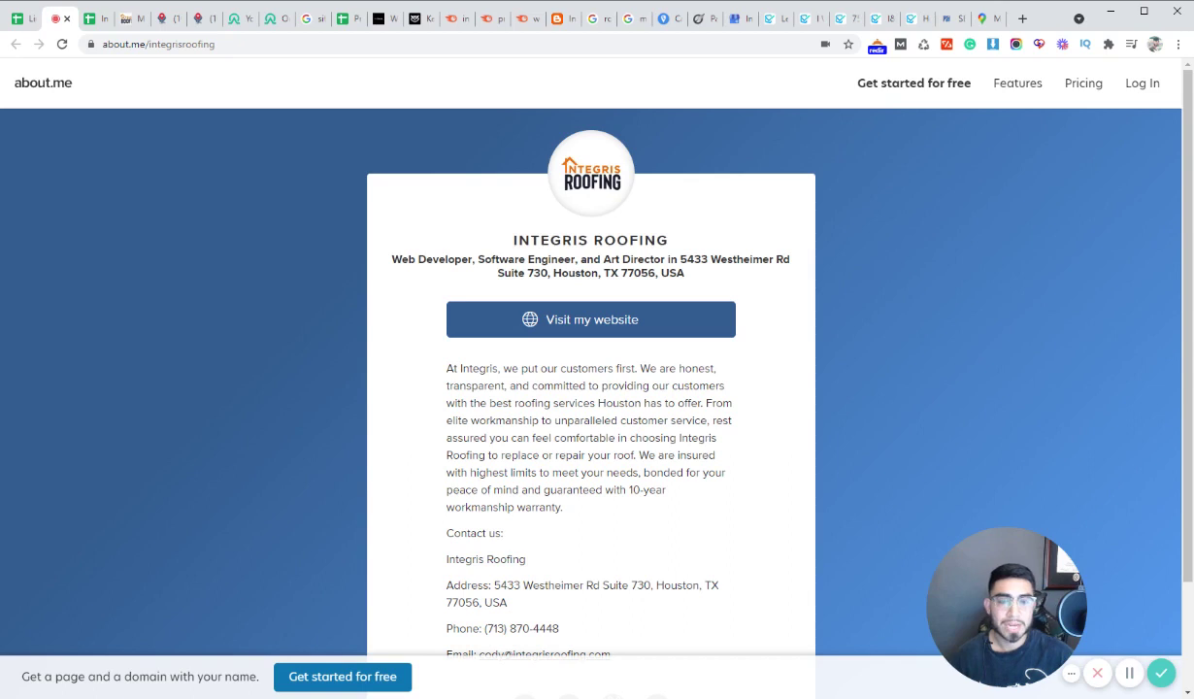
left_click_drag(512, 240, 656, 274)
scroll(670, 276, "down", 1)
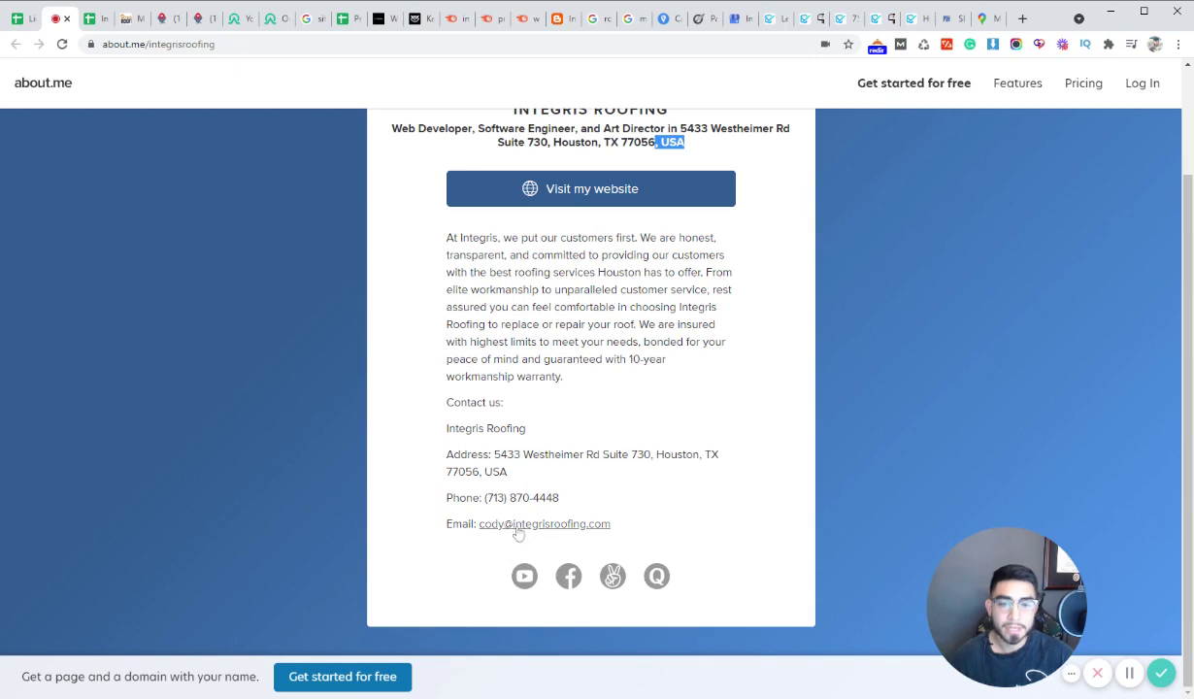
scroll(602, 369, "up", 1)
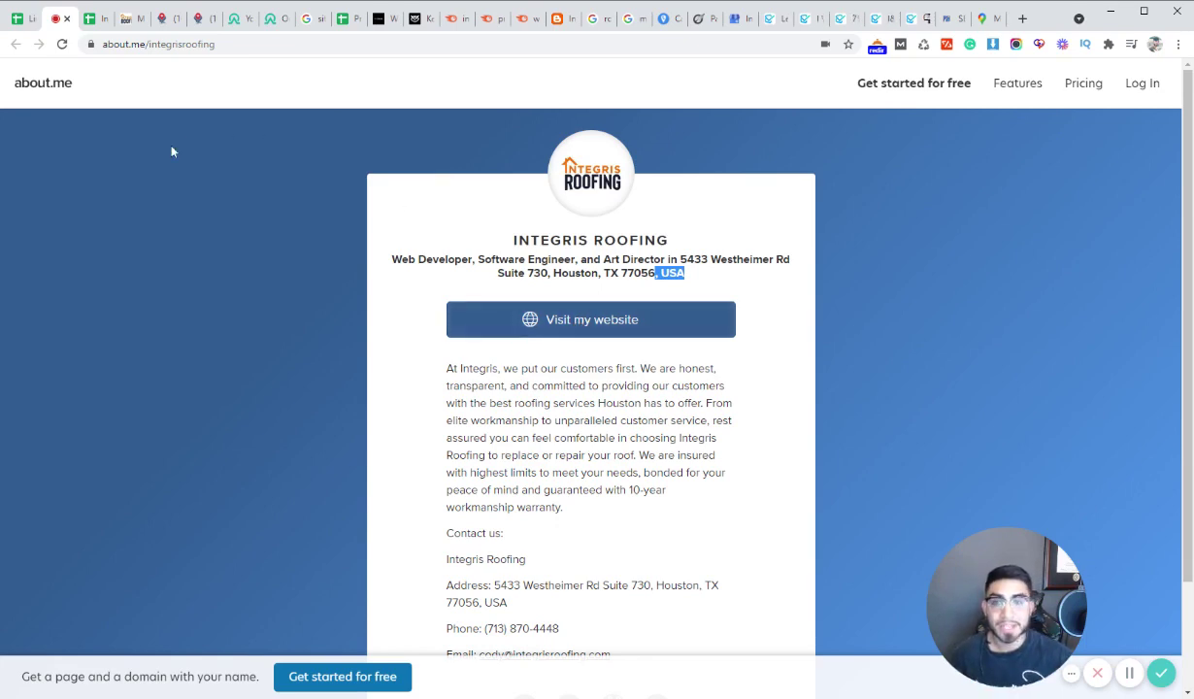
left_click(35, 23)
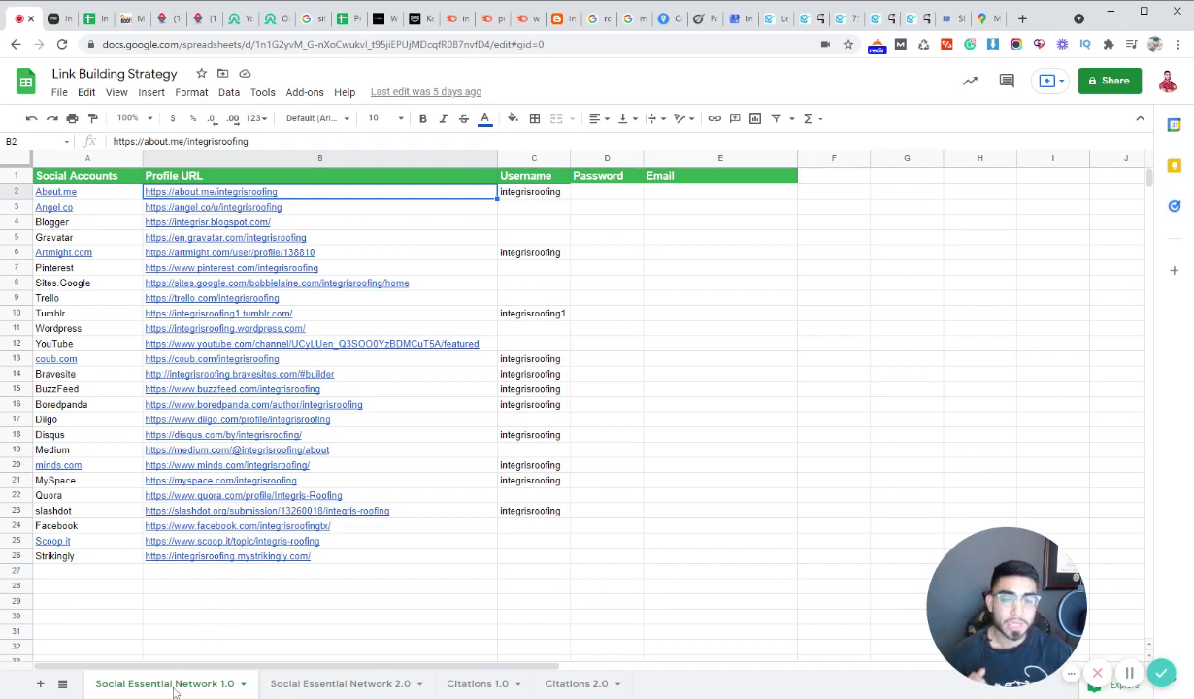
Step: Flip through Social Essential Network 2.0, Citations 1.0 and Citations 2.0, then back to Social Essential Network 1.0
left_click(299, 682)
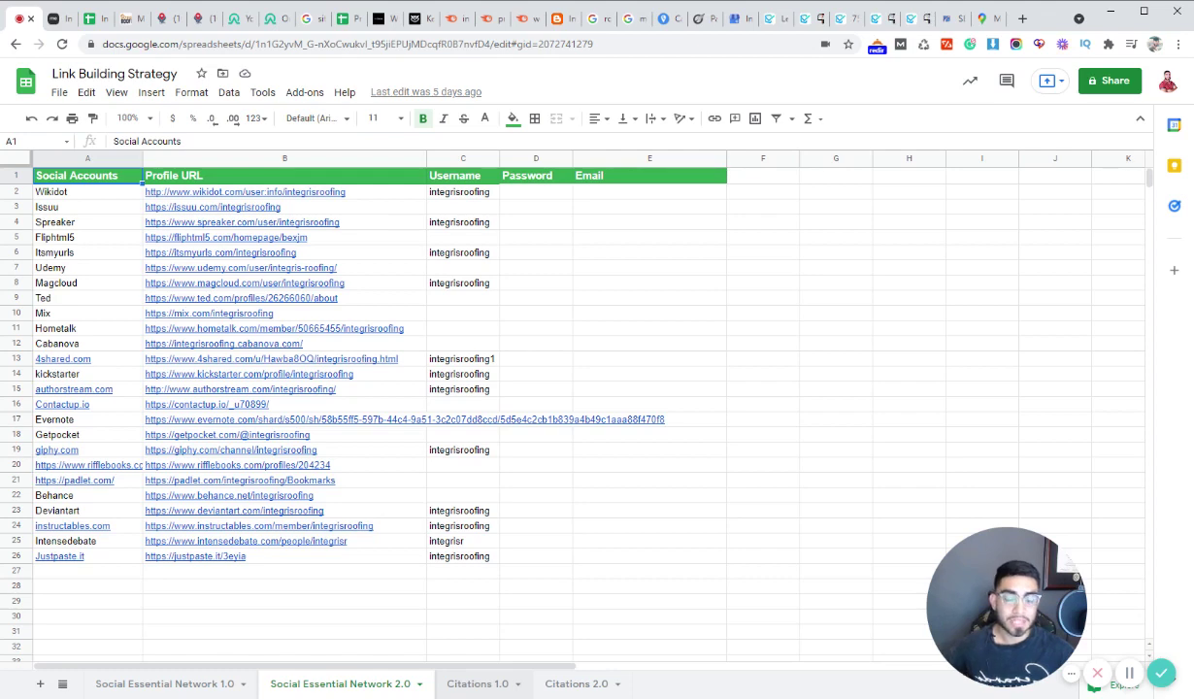
left_click(476, 683)
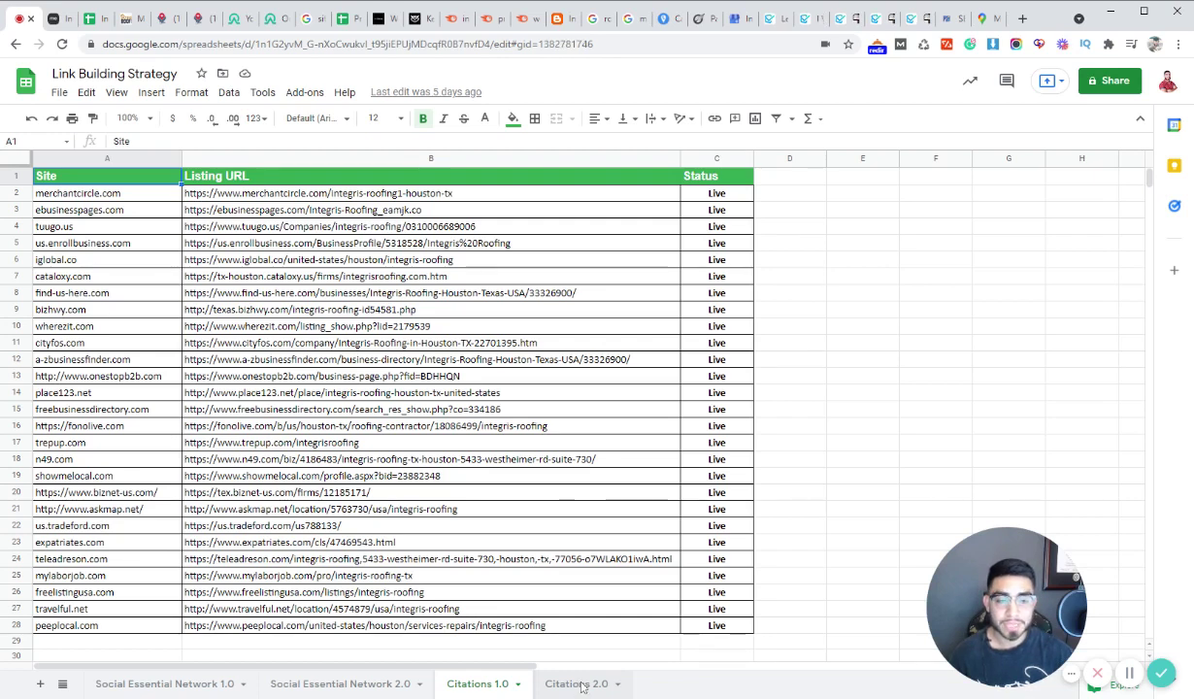
left_click(572, 684)
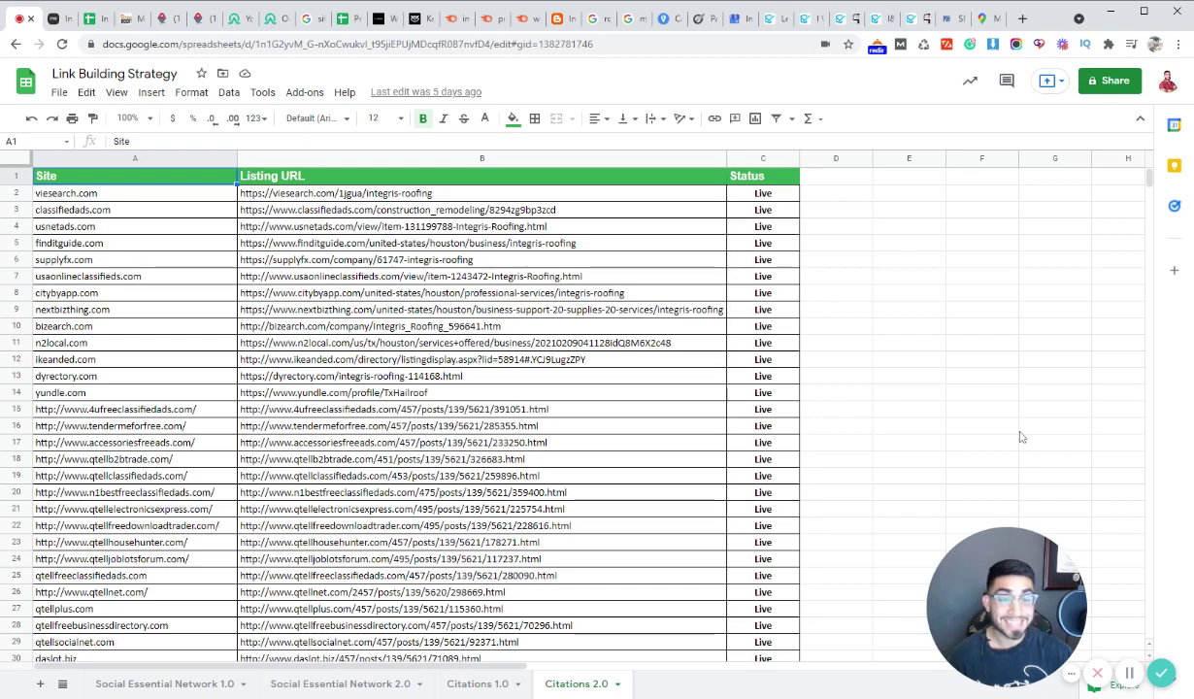
left_click(473, 691)
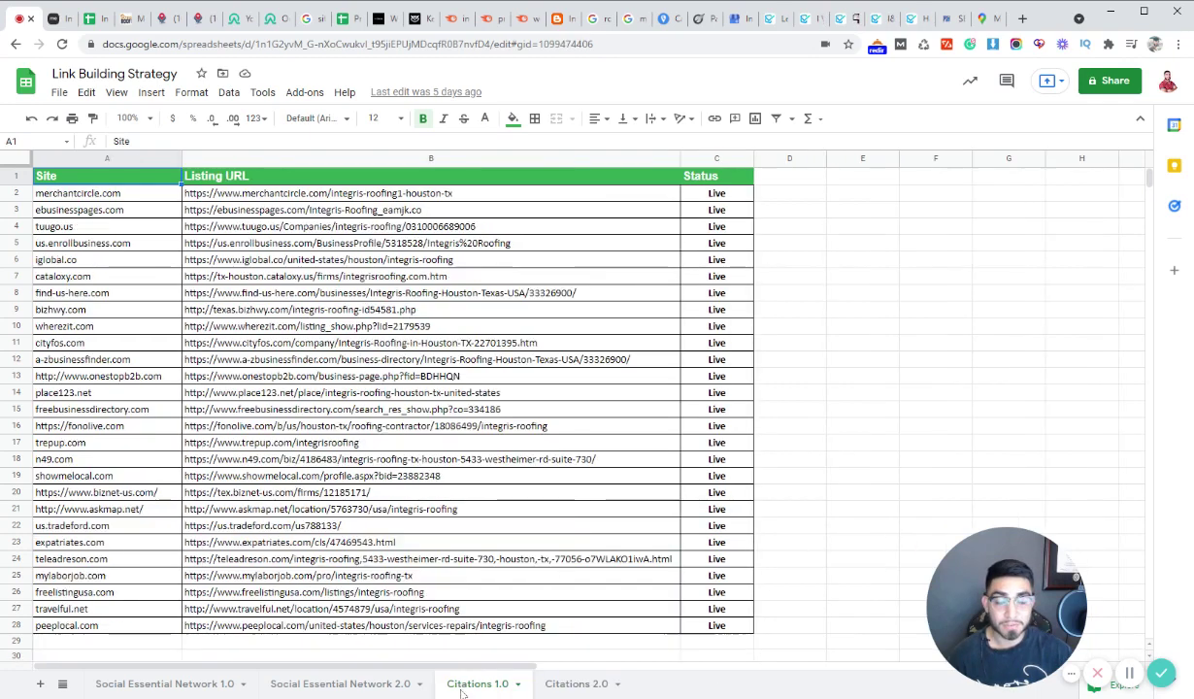
left_click(342, 685)
left_click(204, 691)
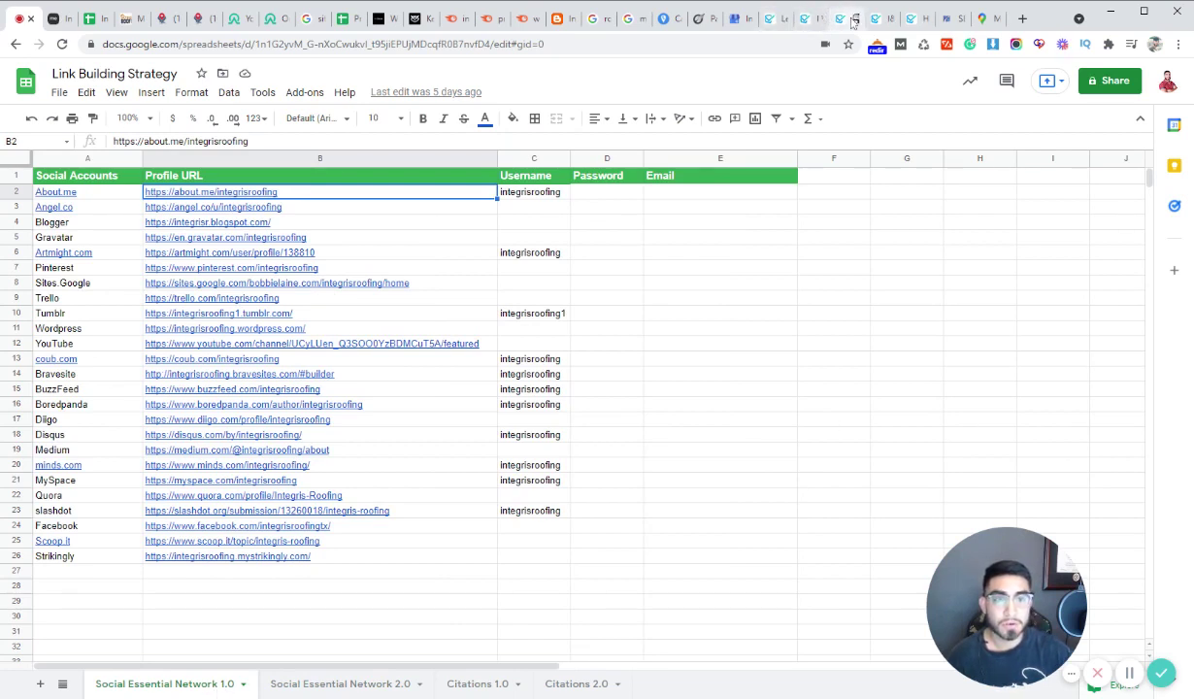
Step: Review the Legiit 75 Profile Backlinks gig and its package details
left_click(852, 21)
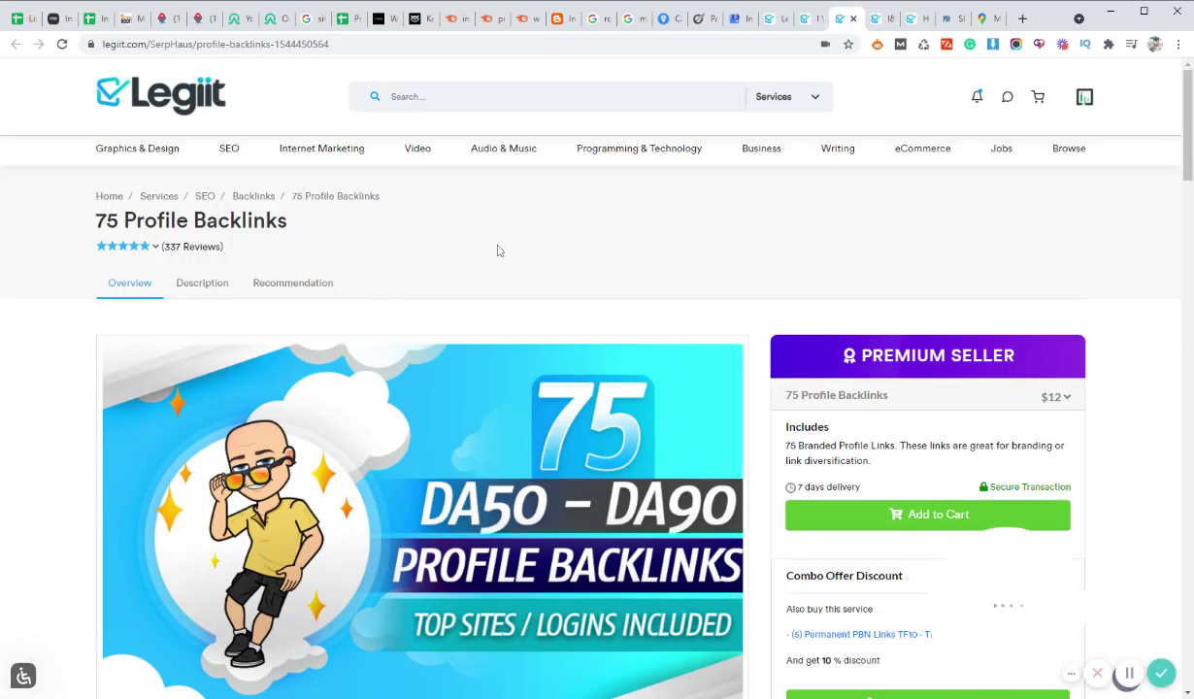
scroll(505, 251, "down", 1)
scroll(339, 264, "up", 1)
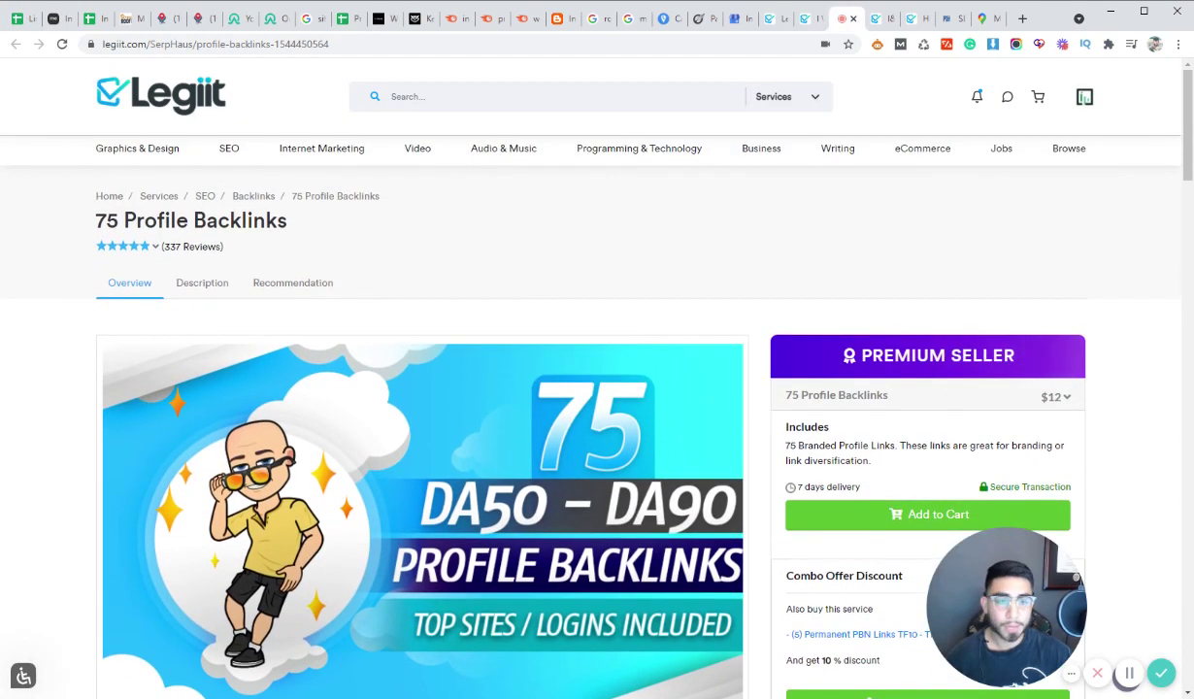
scroll(670, 250, "down", 1)
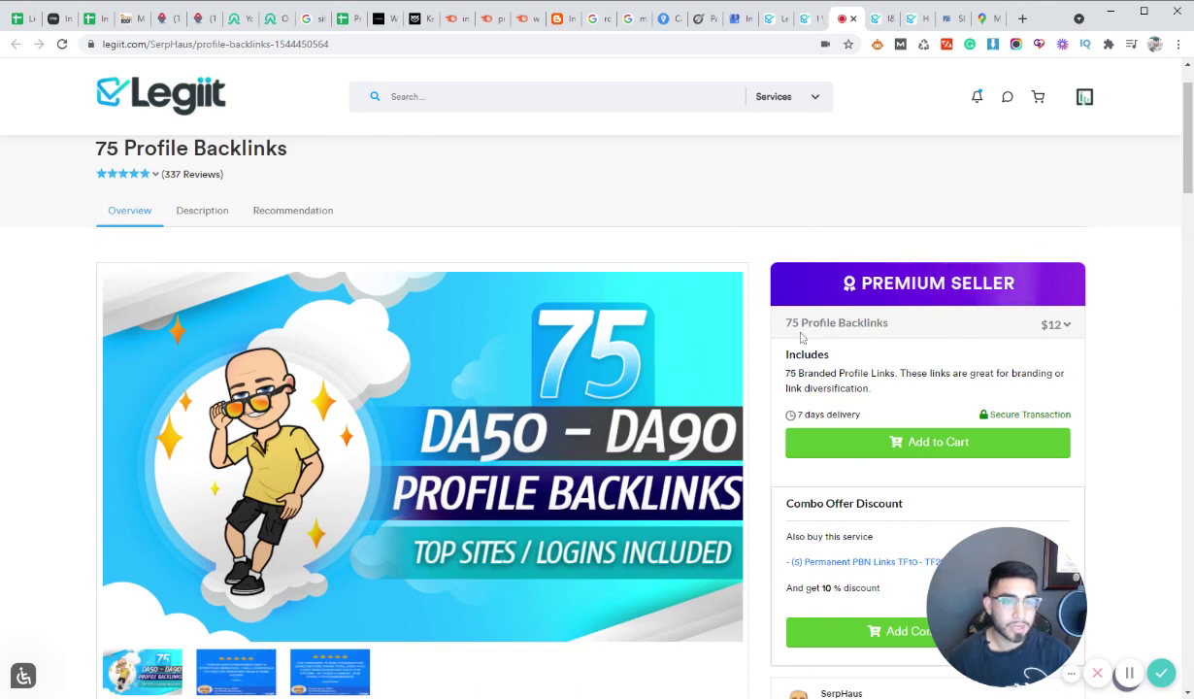
left_click(830, 322)
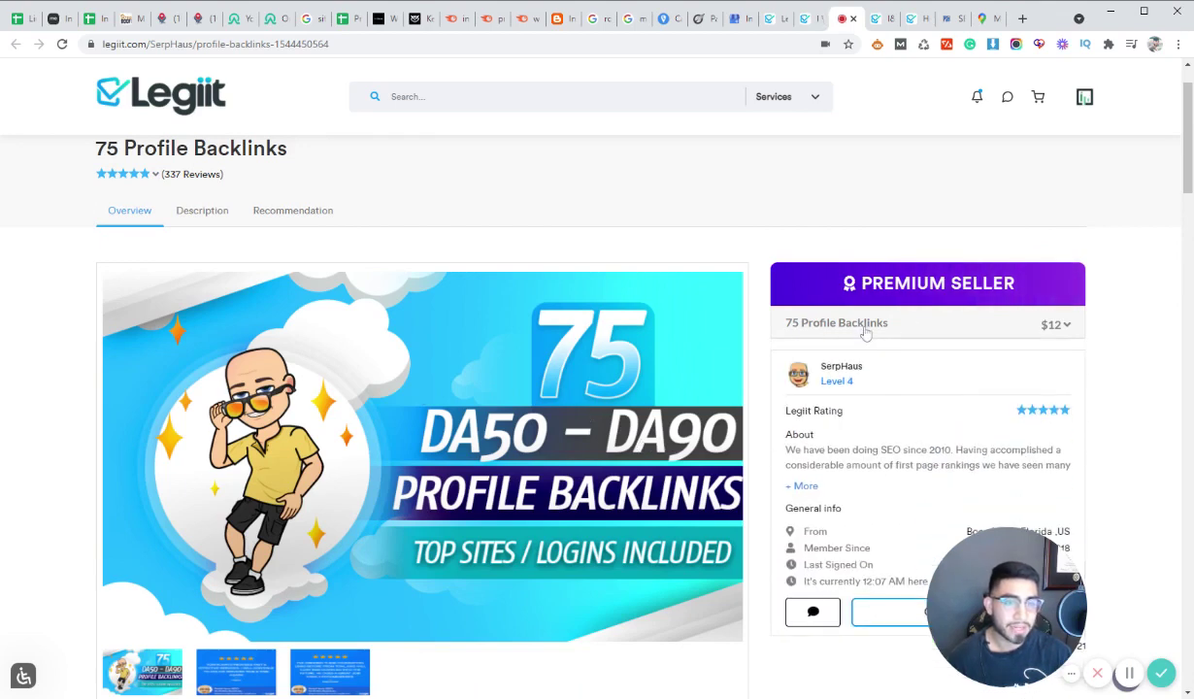
left_click(917, 325)
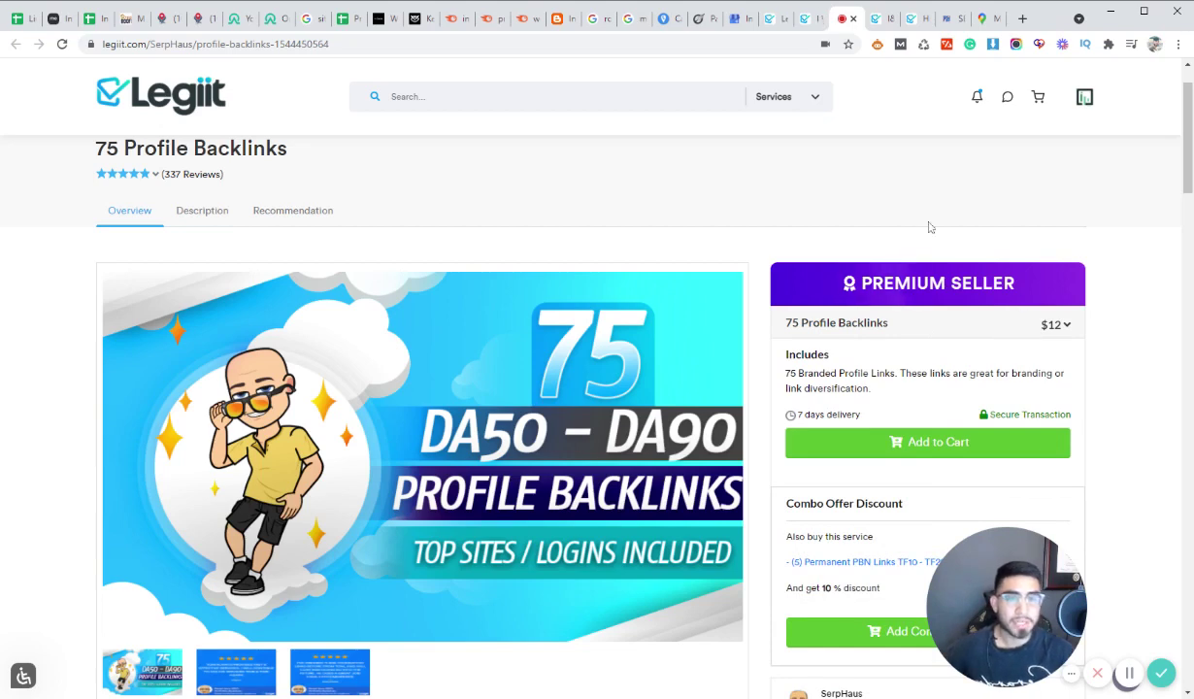
Step: Check the Branded Social Media Profiles gig, noting its 55 included profiles
left_click(876, 20)
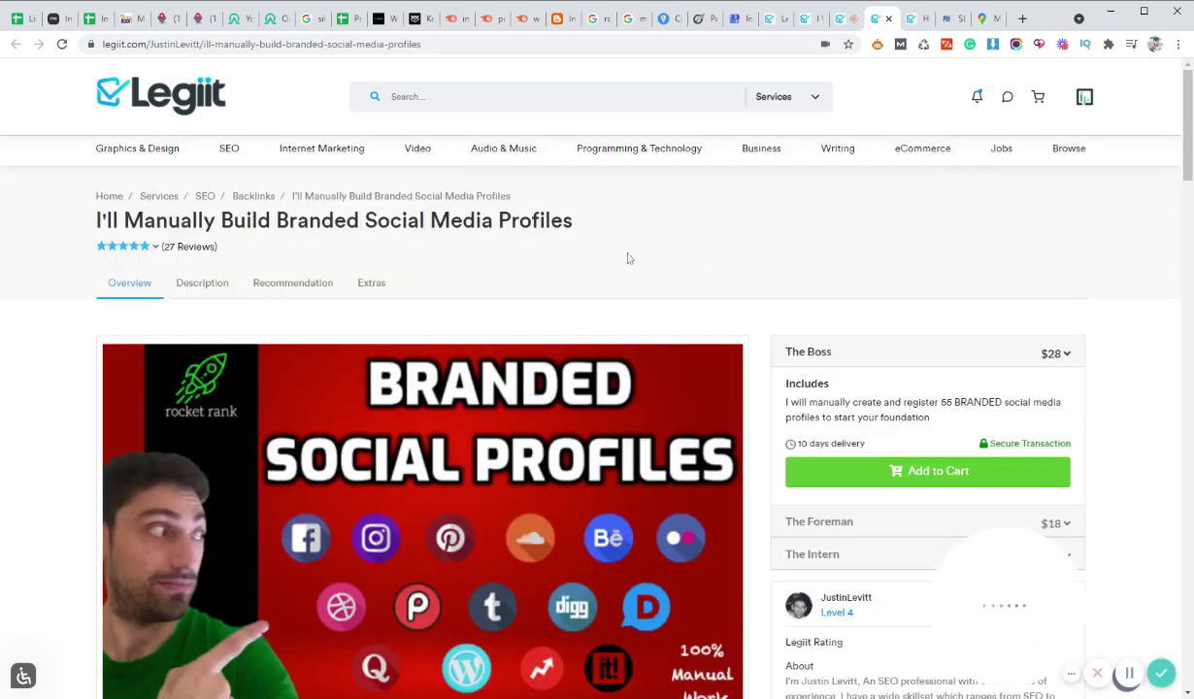
scroll(628, 260, "down", 2)
scroll(628, 291, "up", 1)
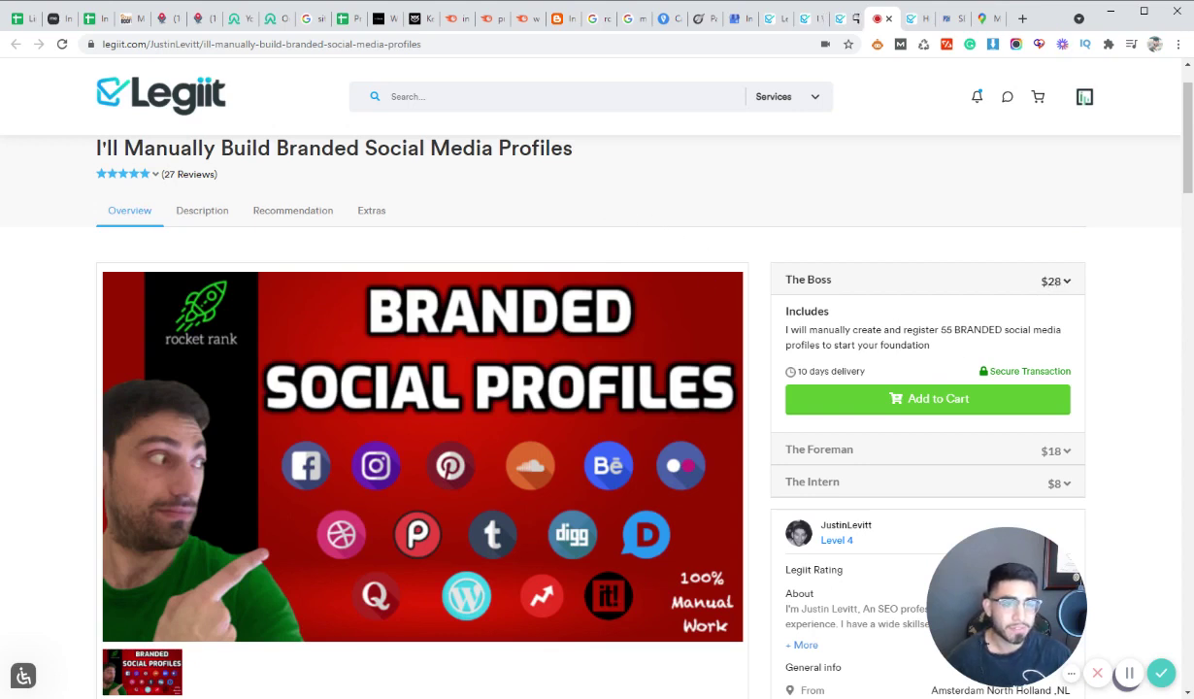
left_click_drag(939, 330, 943, 343)
left_click(937, 347)
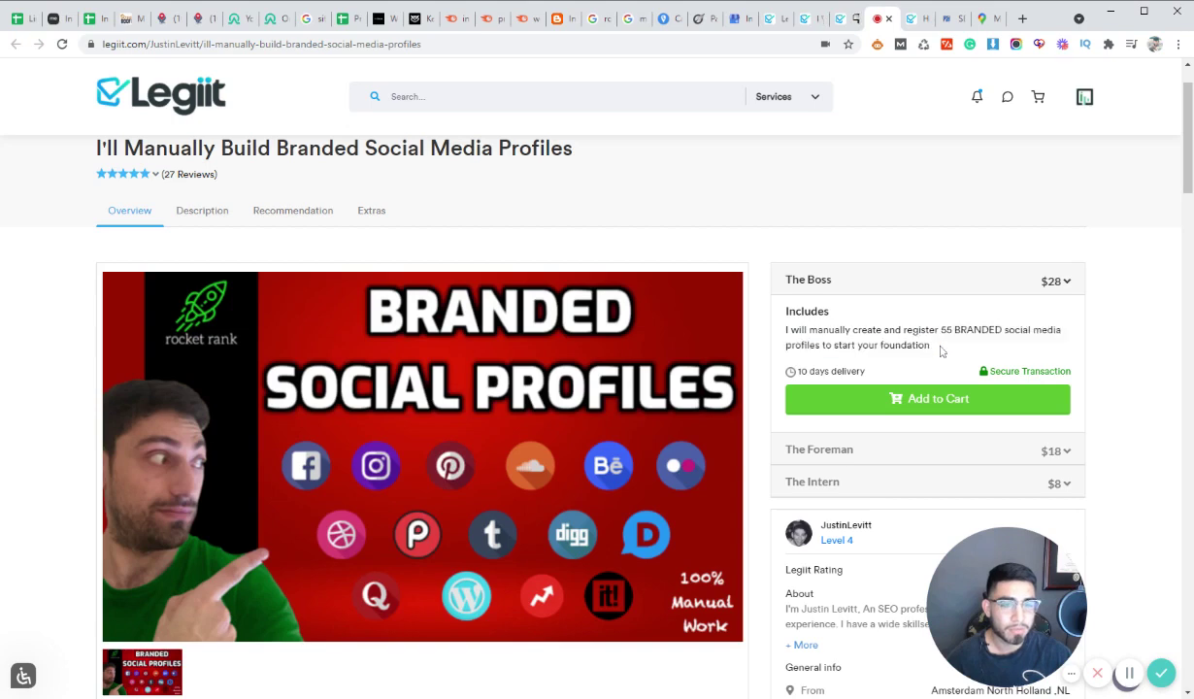
Step: Look over the $75 High Quality Local Citations gig, then view Omega Indexer's 939-credit membership page
left_click(914, 18)
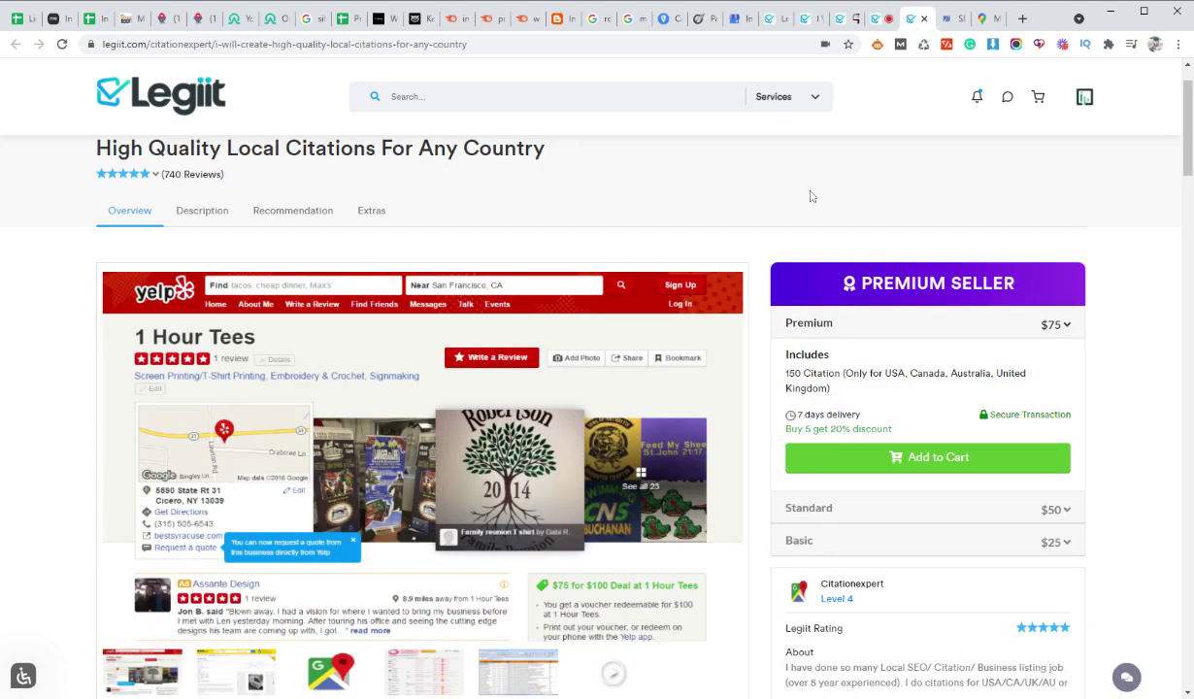
scroll(682, 267, "up", 1)
scroll(661, 337, "down", 1)
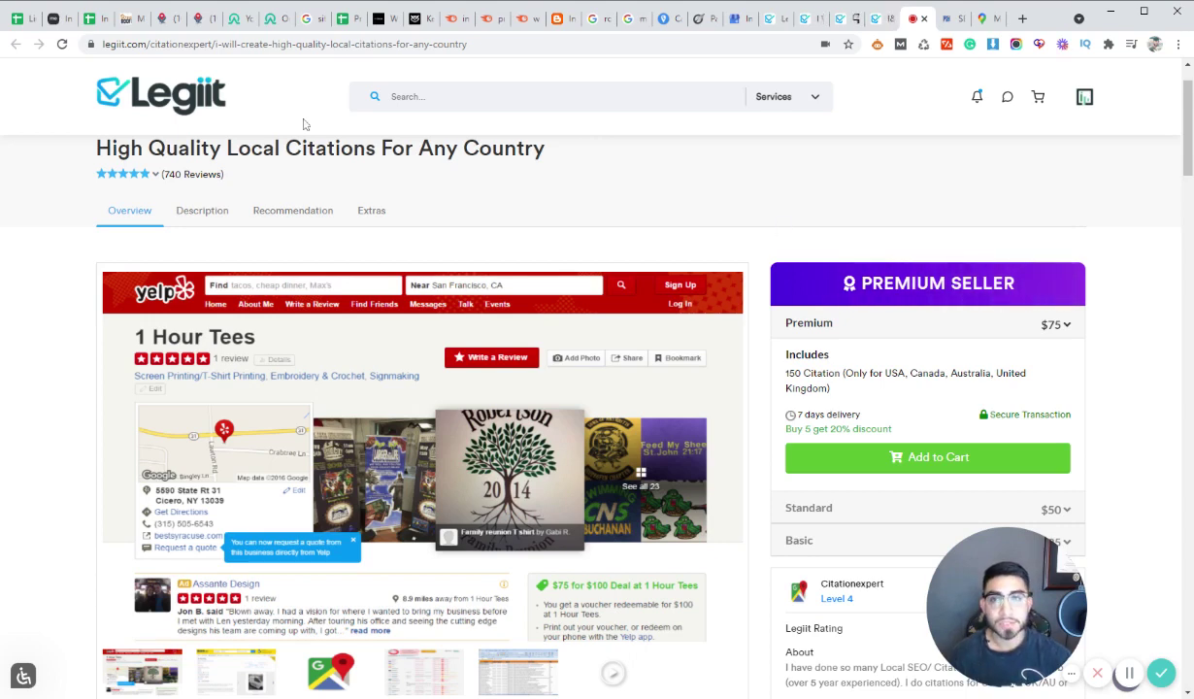
left_click(236, 18)
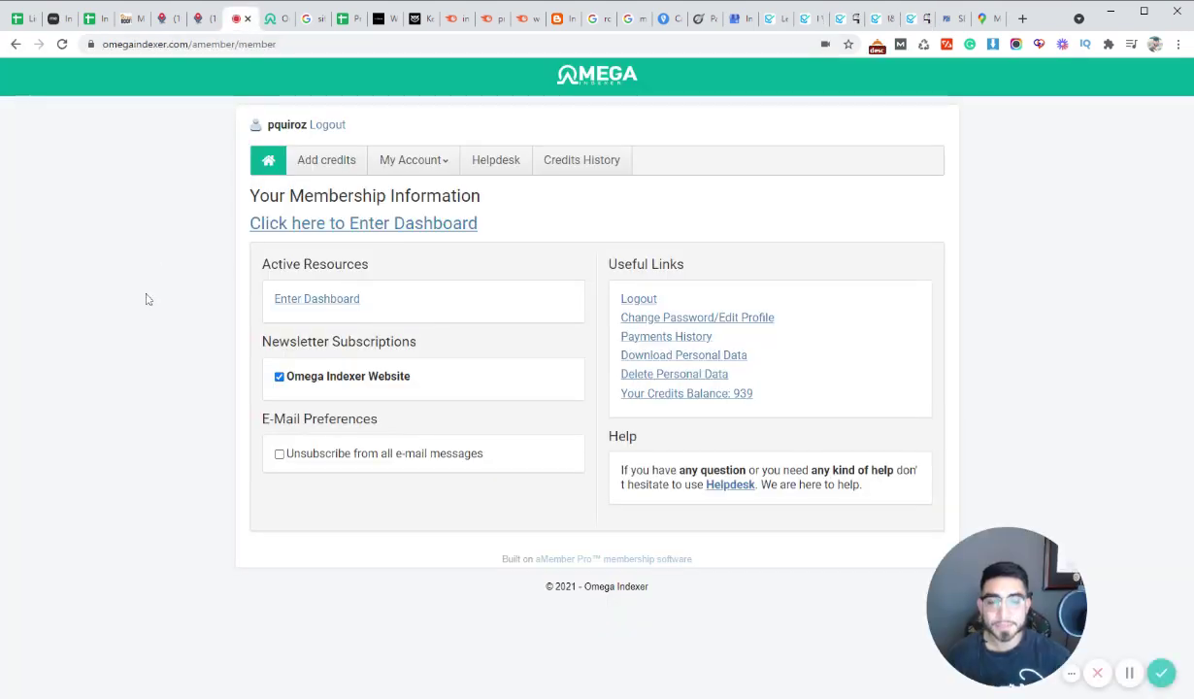
Step: Open the Presidential Tints Citations campaign's submitted links from the All Campaigns list
mouse_move(1043, 611)
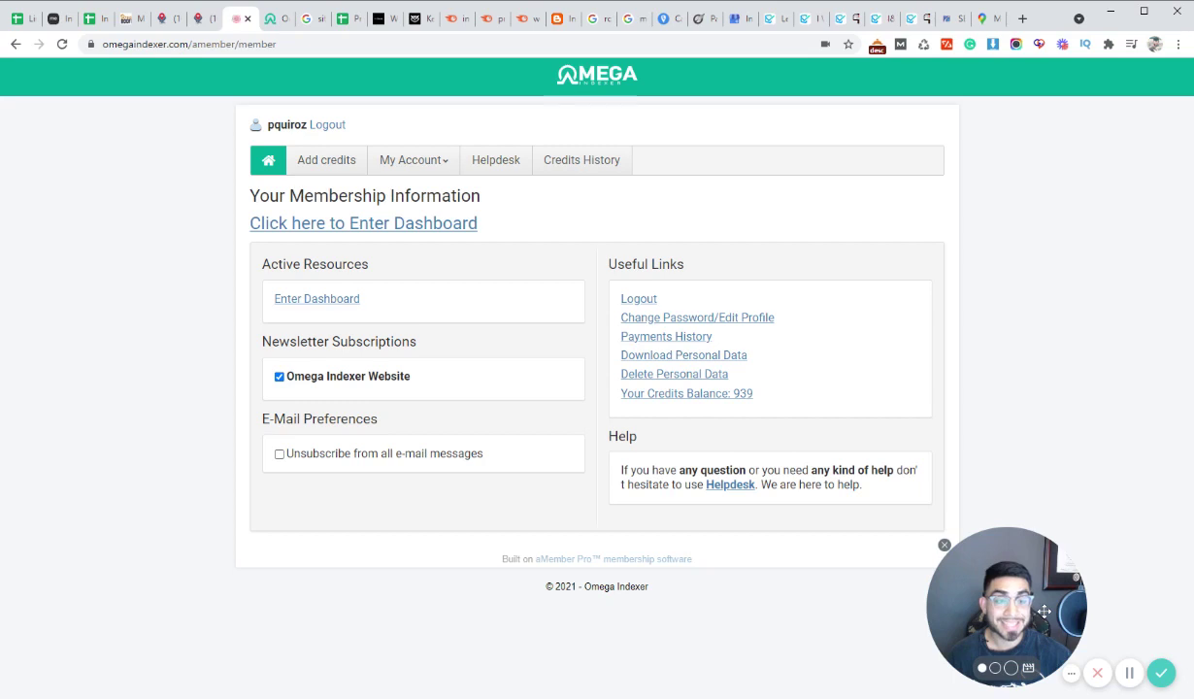
left_click_drag(1043, 611, 112, 618)
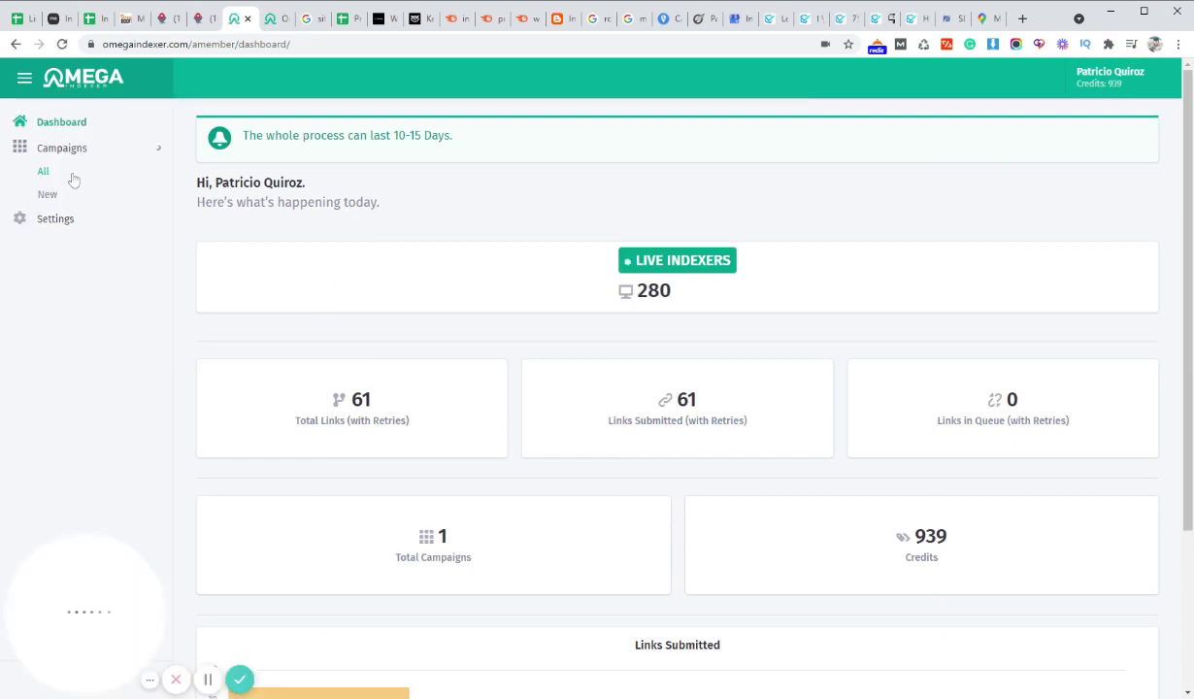
left_click(45, 175)
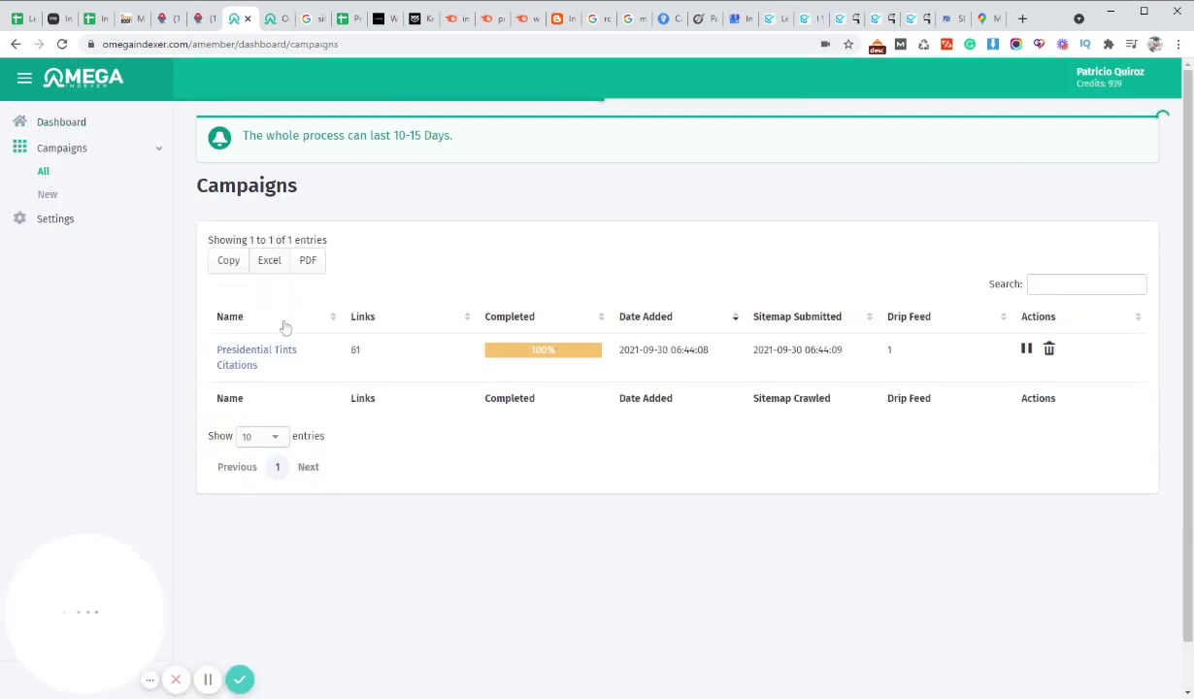
left_click(275, 22)
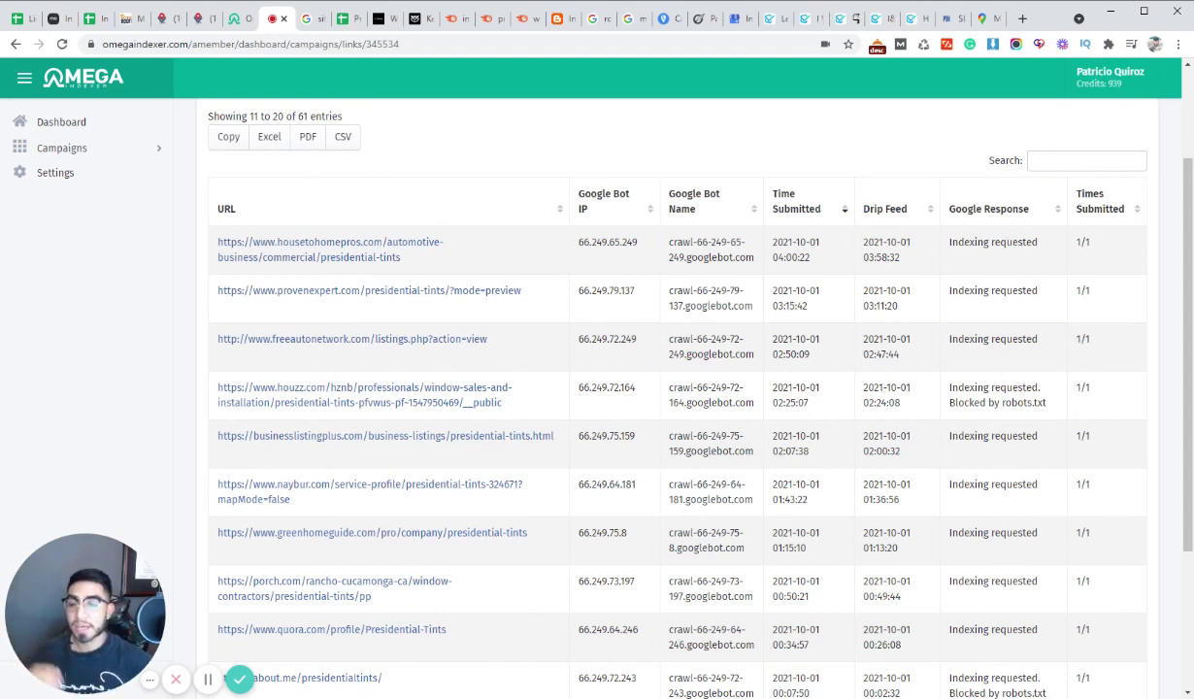
Step: Select the first of the 61 submitted URLs in the campaign's links list
scroll(495, 209, "up", 2)
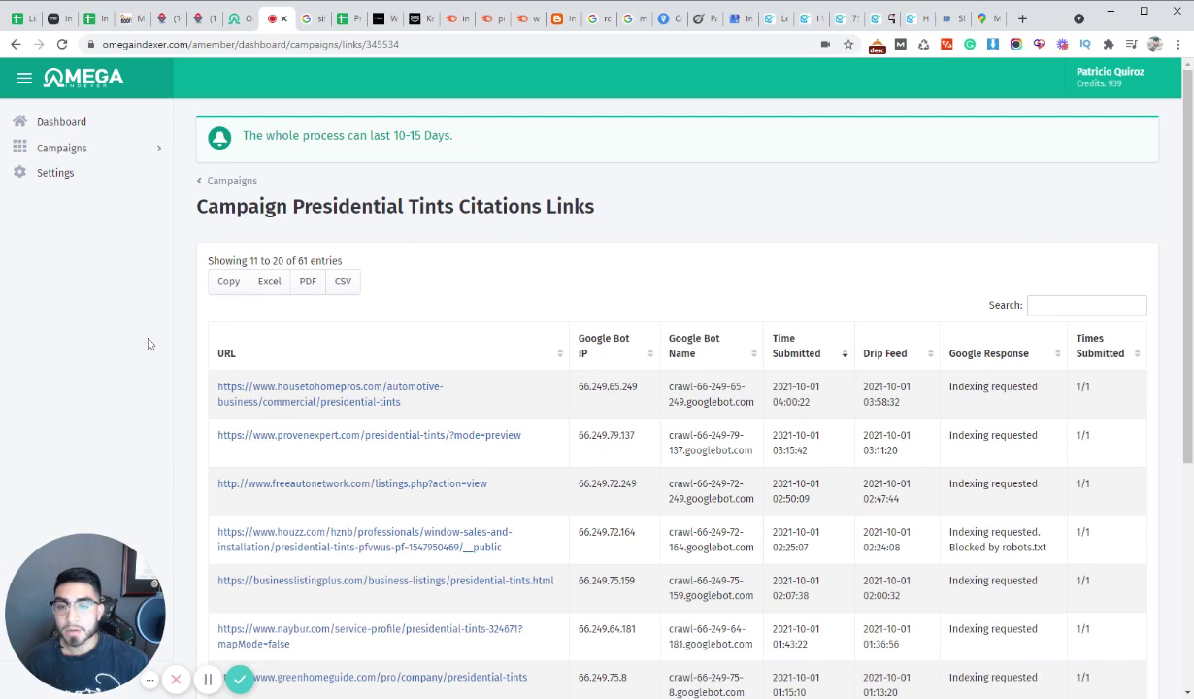
scroll(149, 343, "down", 1)
left_click_drag(402, 330, 216, 312)
key("ctrl+c")
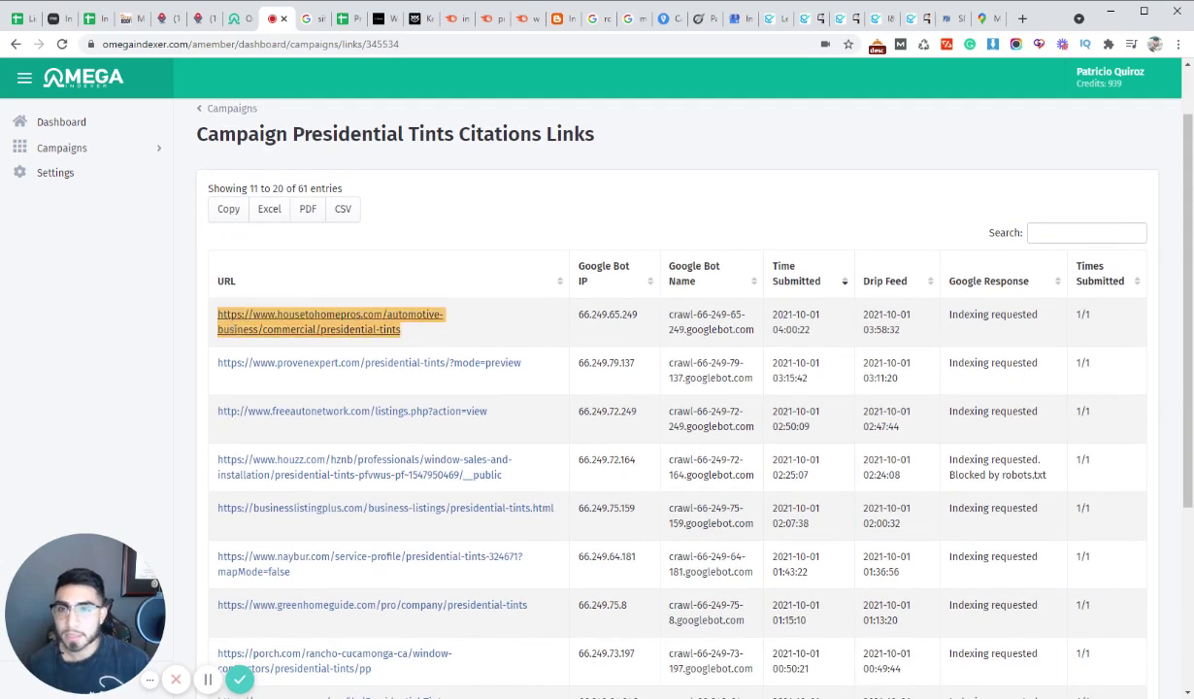
Step: Run a Google site: search on the copied housetohomepros.com Presidential Tints listing URL
left_click(1021, 19)
type("site:")
key("ctrl+v")
key("Return")
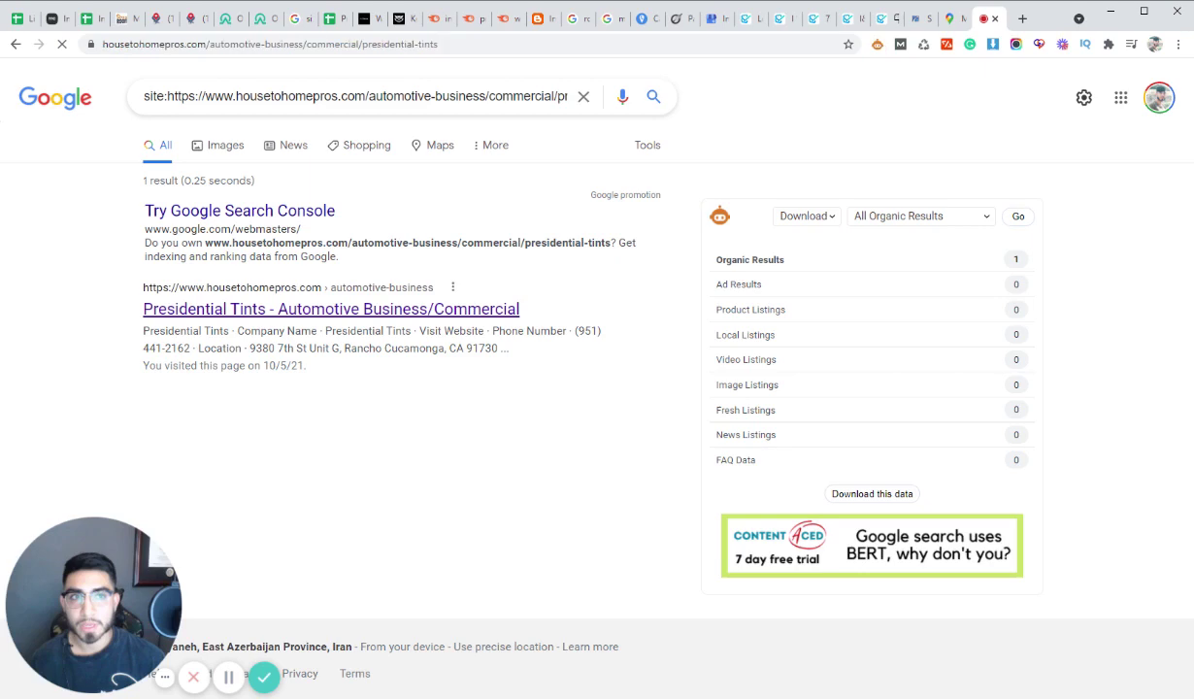
Step: Confirm the listing shows as indexed, then return to the Omega Indexer campaign links
scroll(486, 408, "down", 2)
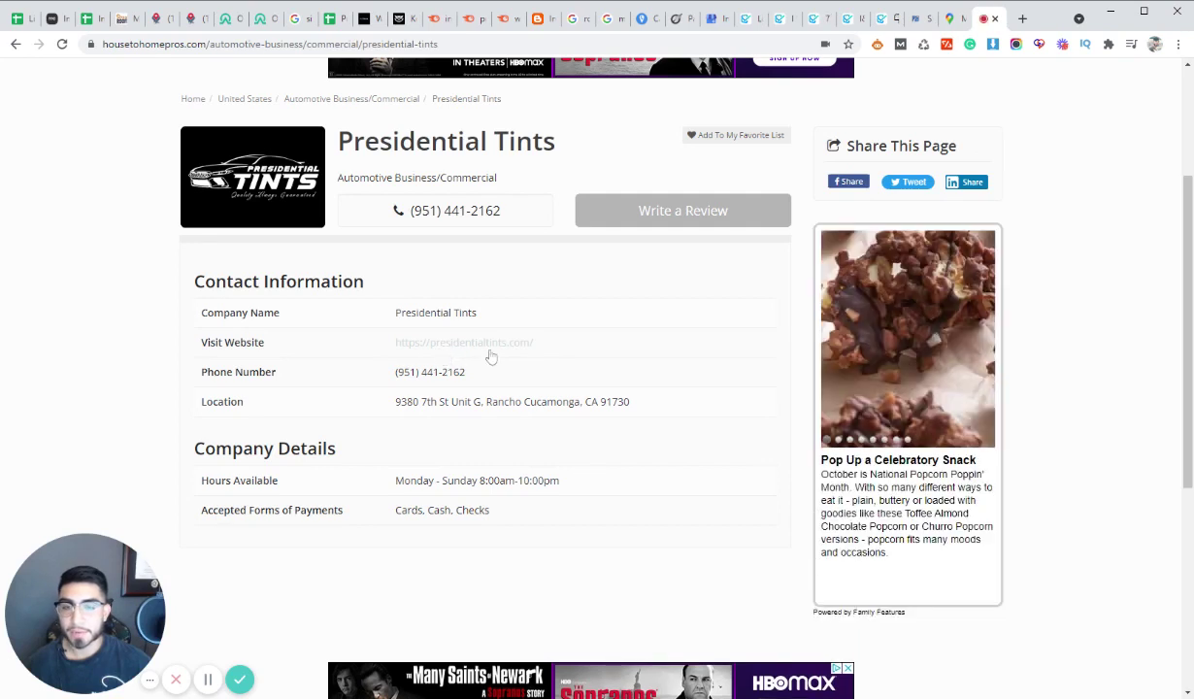
scroll(455, 433, "up", 1)
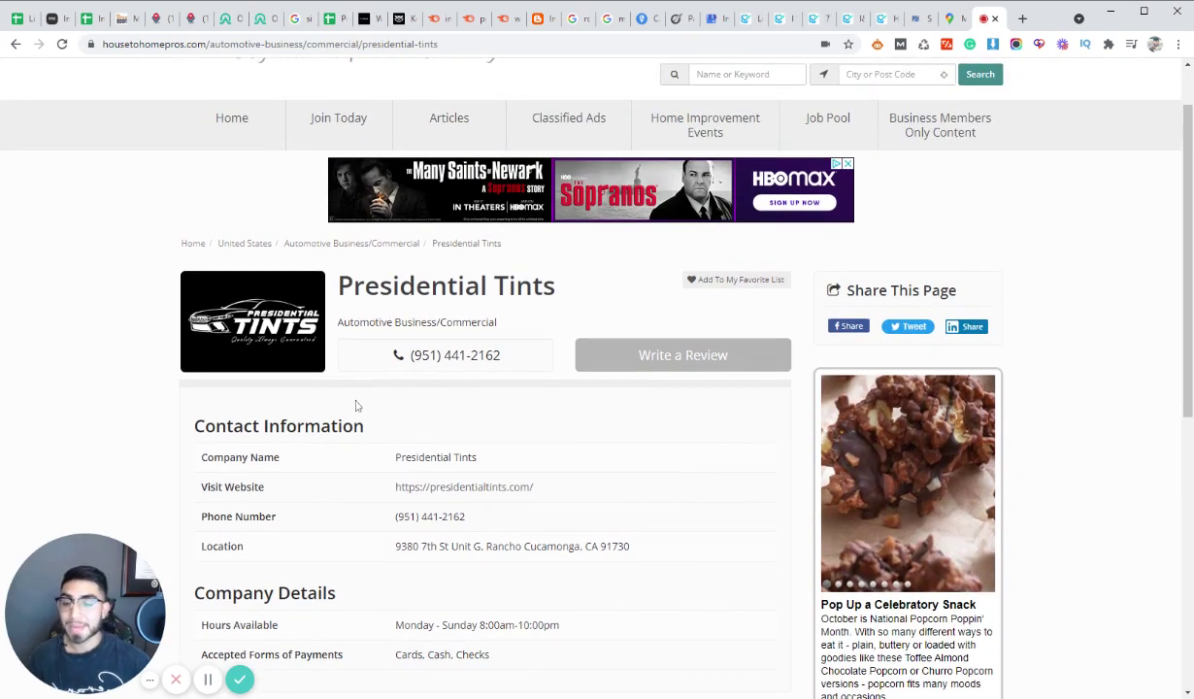
left_click(260, 22)
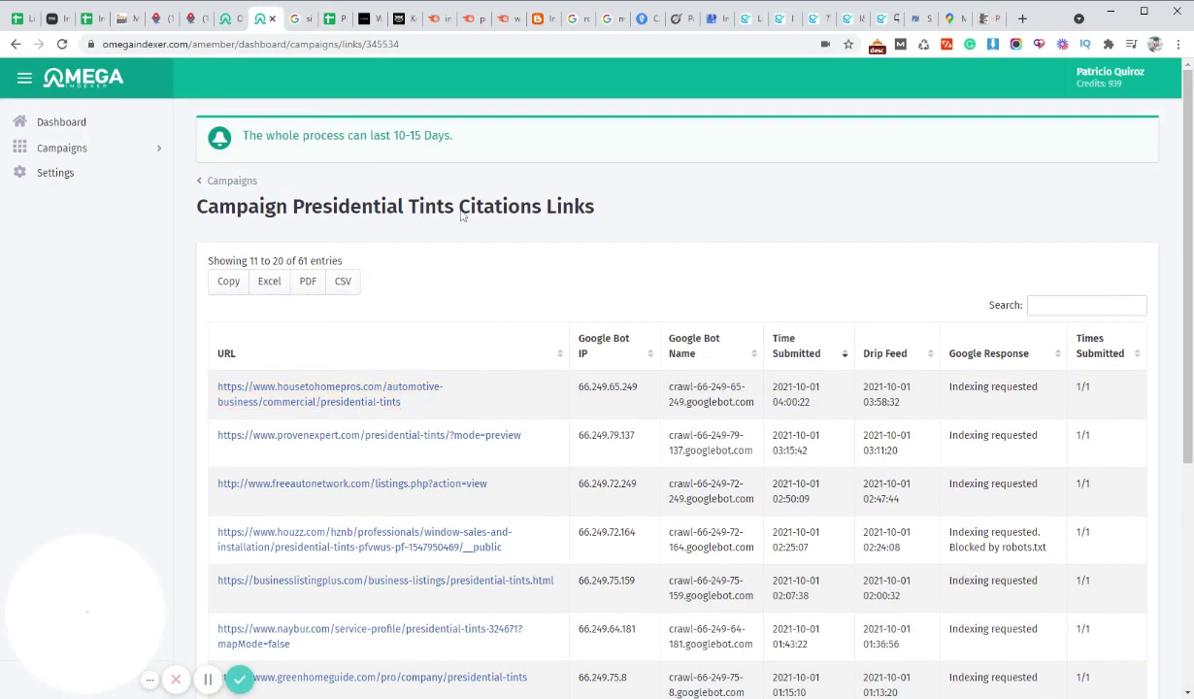